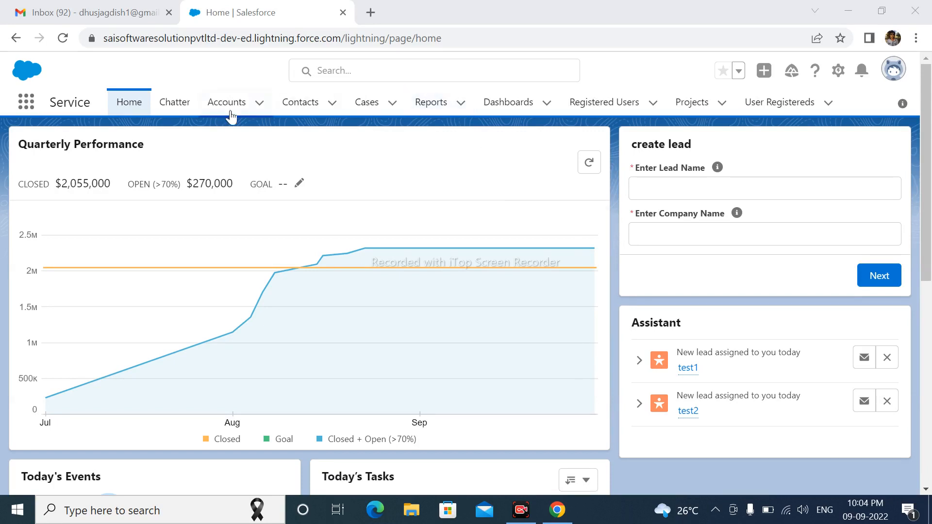
Step: Open Setup and find the Flows page under Process Automation by searching for "flows"
left_click(839, 72)
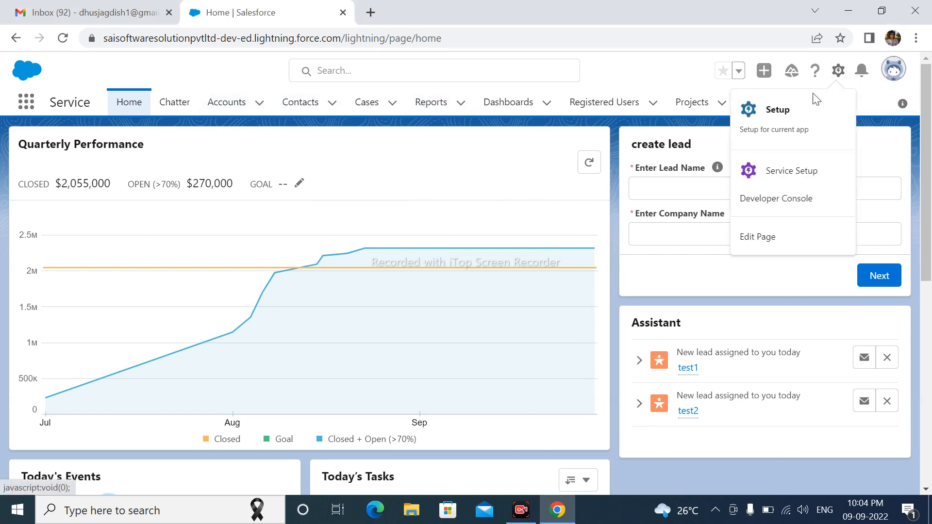
left_click(793, 132)
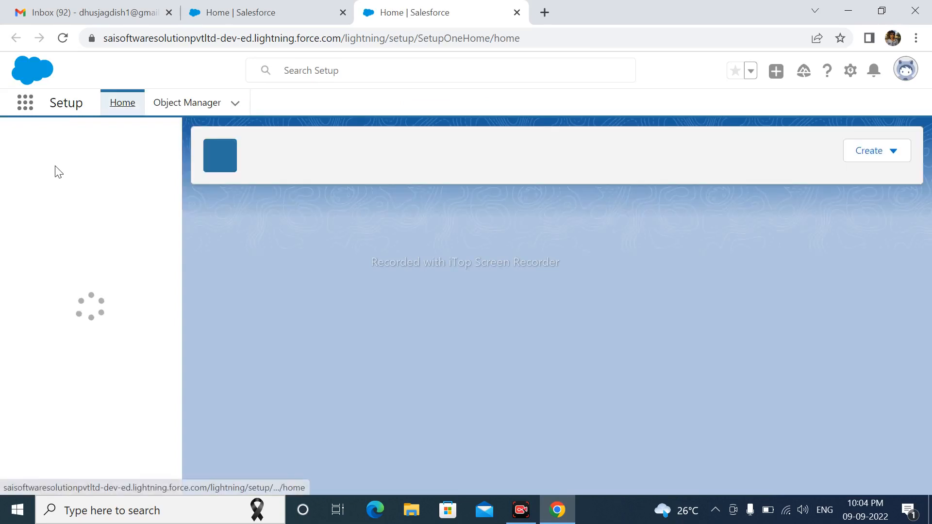
left_click(65, 146)
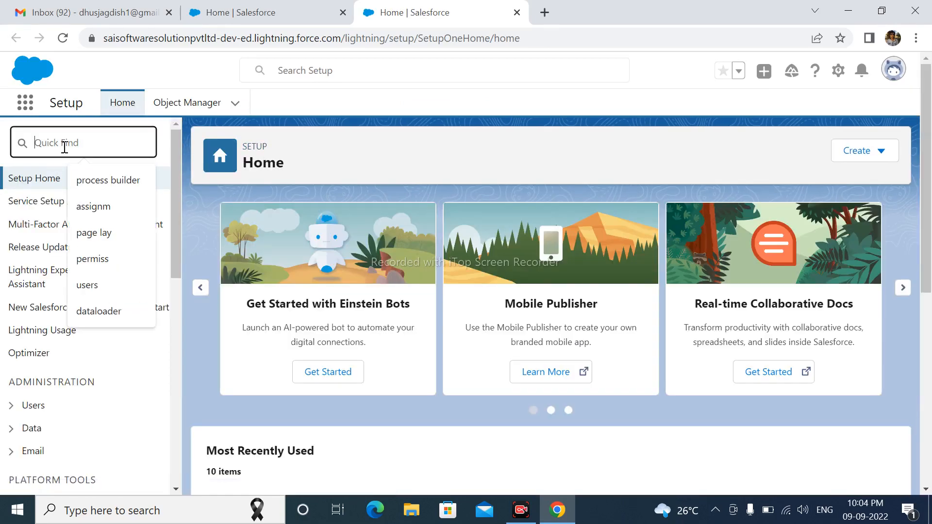
type("f")
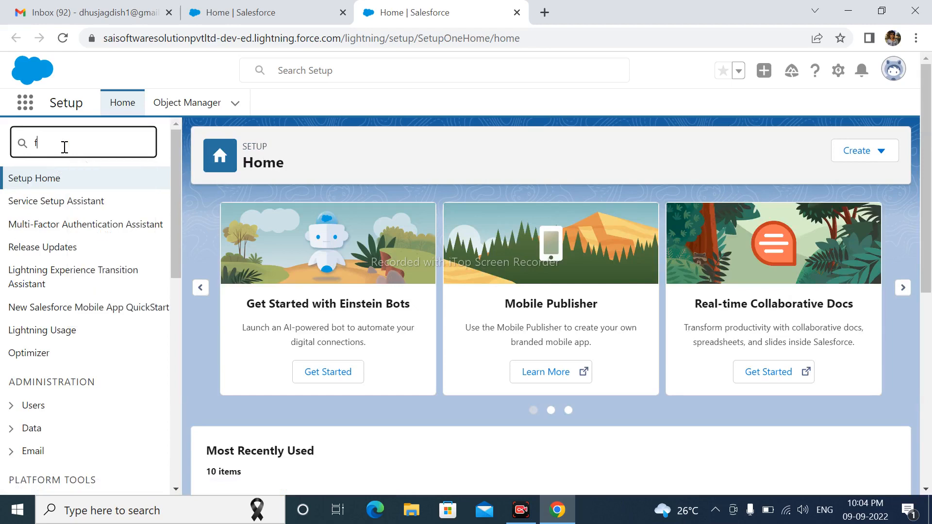
type("lows")
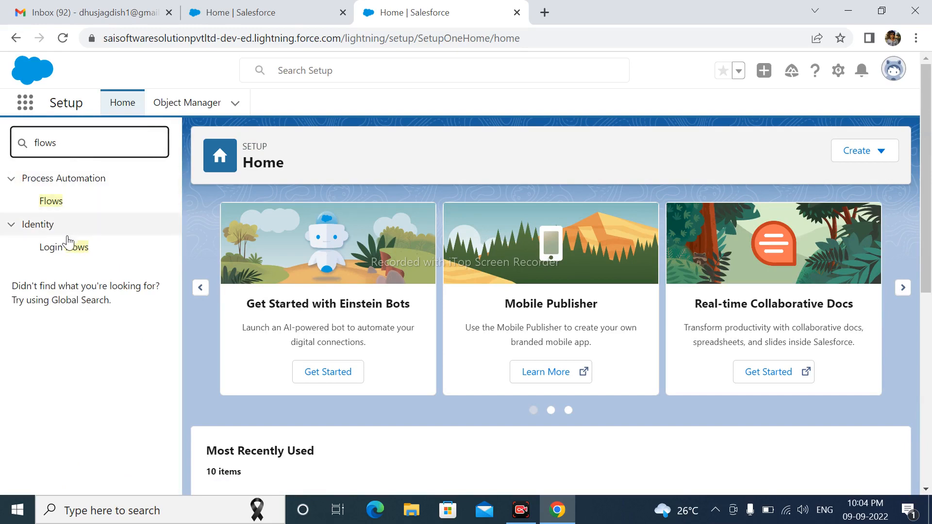
left_click(54, 206)
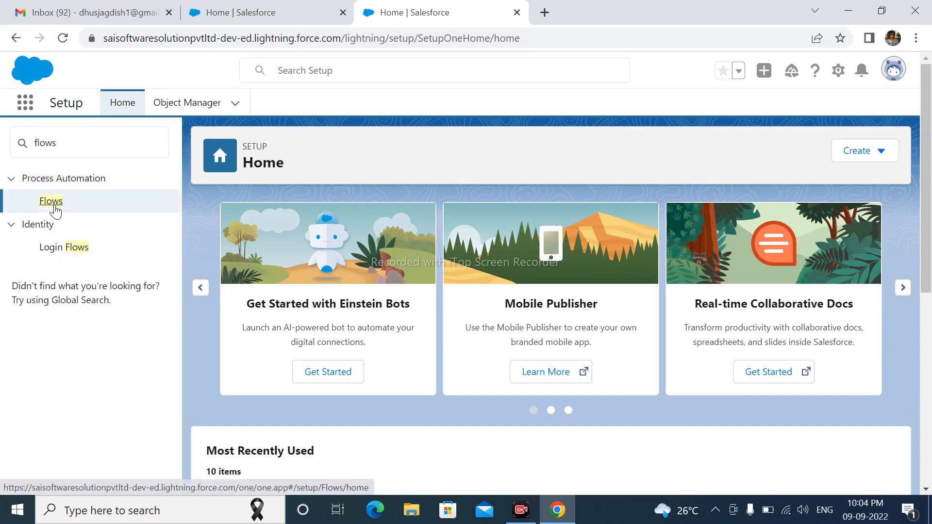
left_click(54, 209)
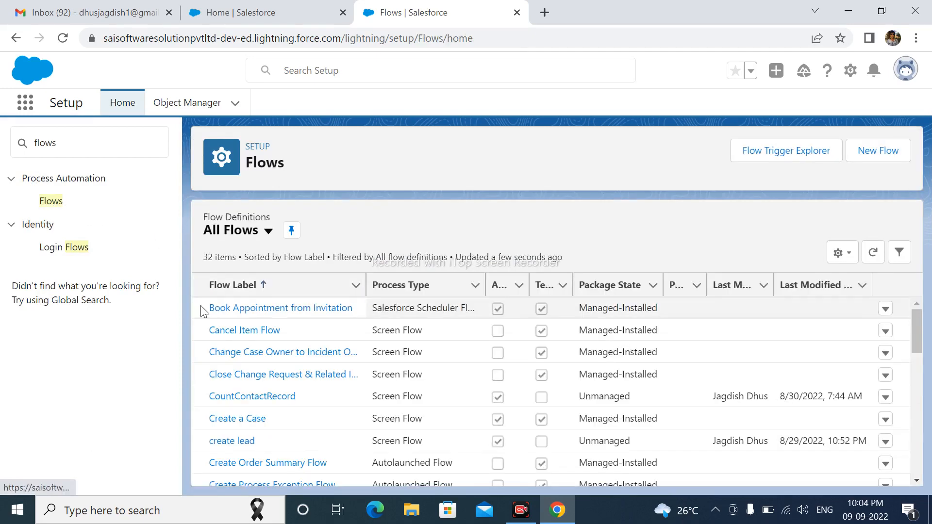
Step: Create a new Screen Flow and switch its canvas to the Free-Form layout
left_click(869, 153)
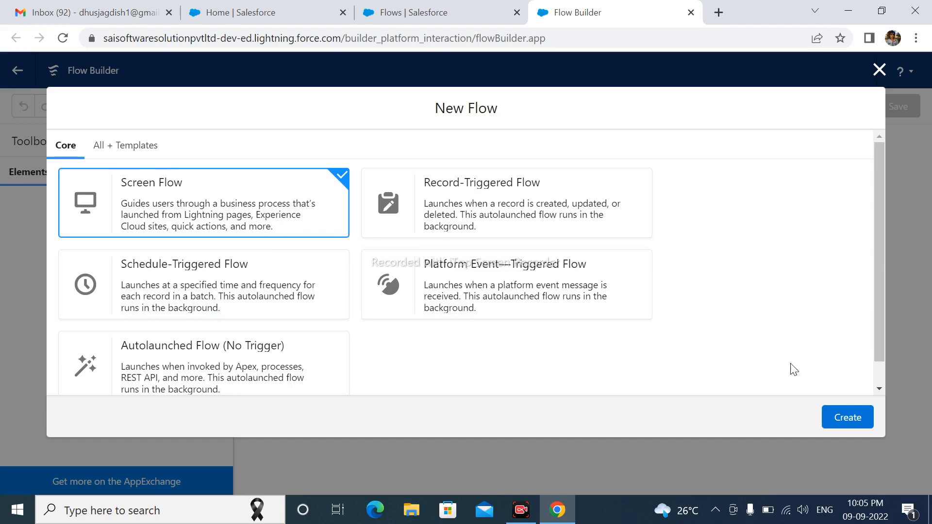
left_click(845, 420)
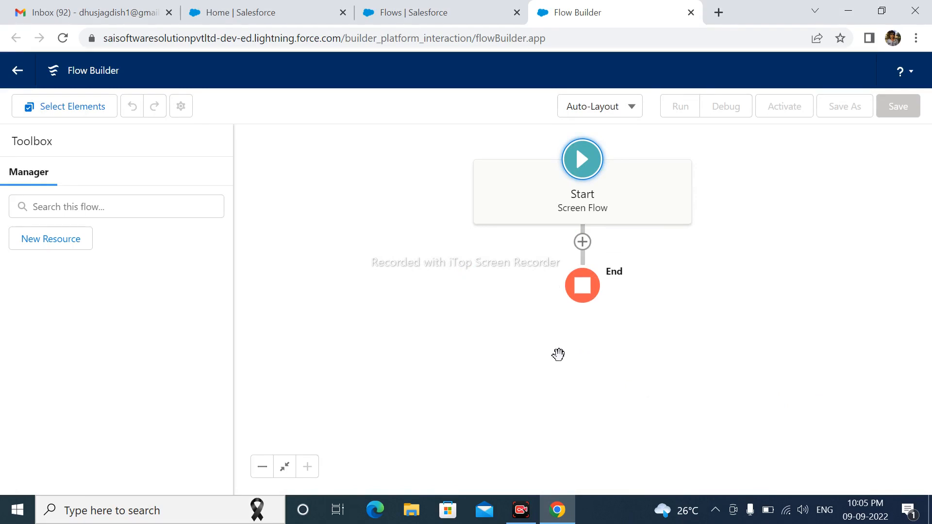
left_click(619, 113)
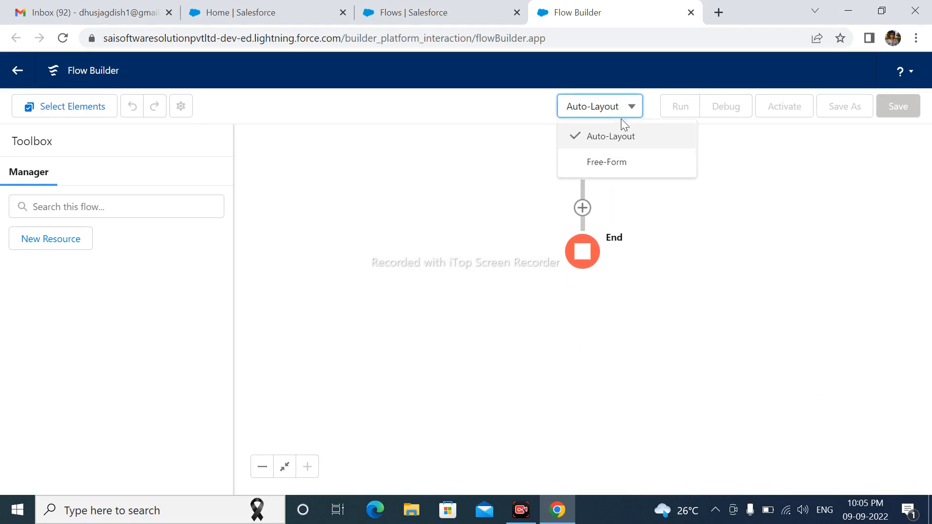
left_click(618, 164)
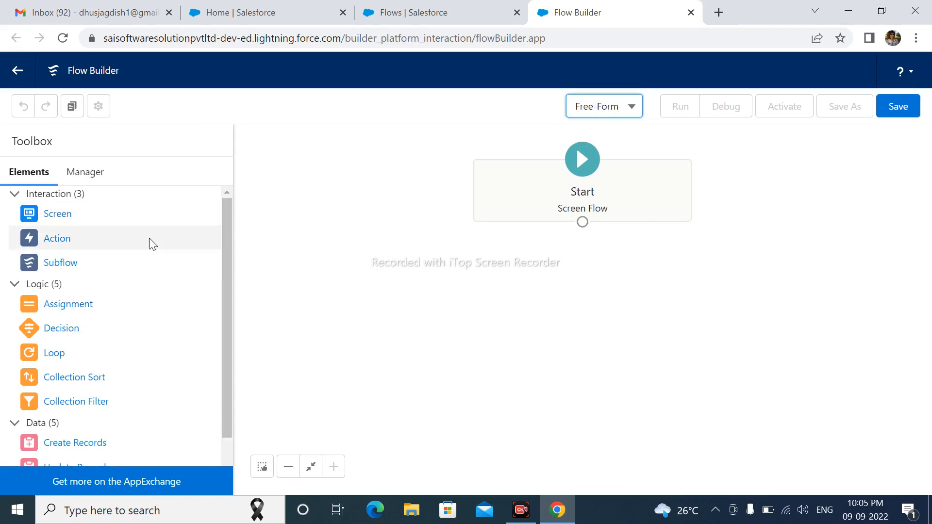
Step: Add a Screen element below Start, labelled "Enter You Details" with the API name Enter_You_Details
left_click_drag(64, 215, 570, 248)
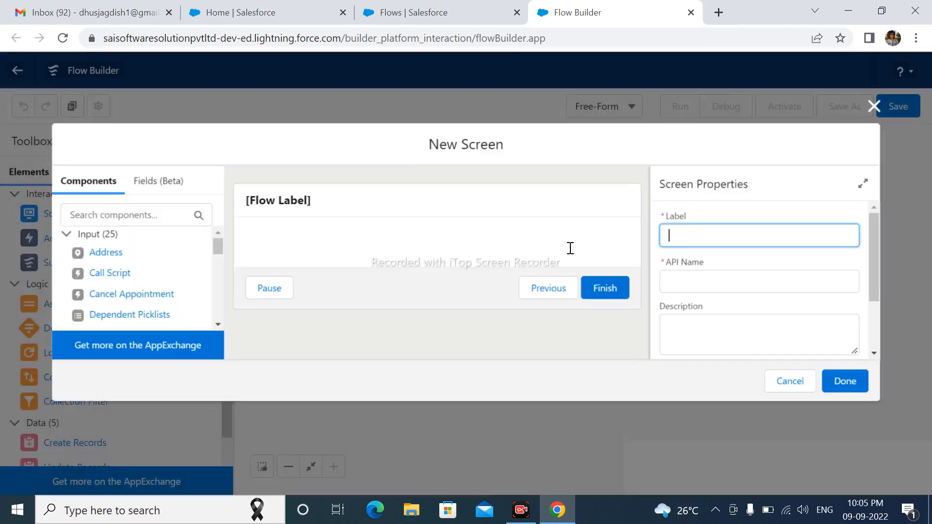
left_click(334, 194)
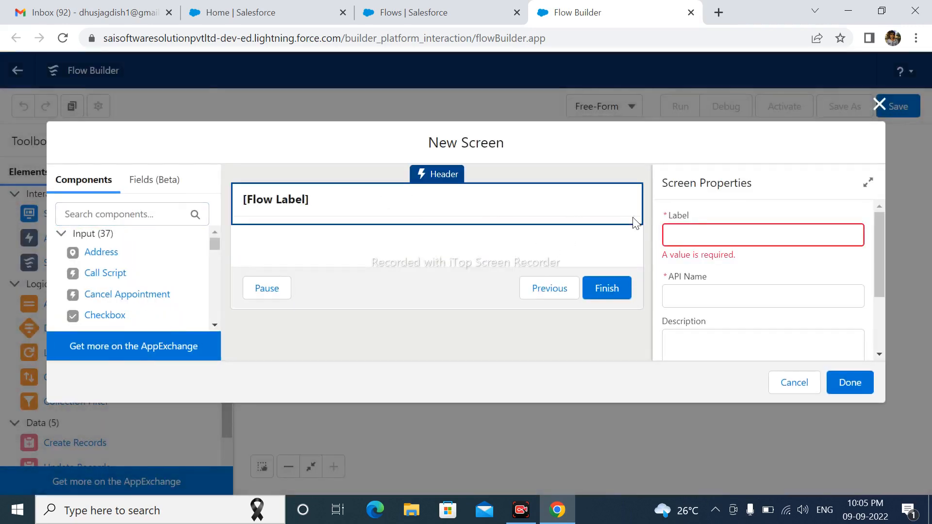
left_click(686, 233)
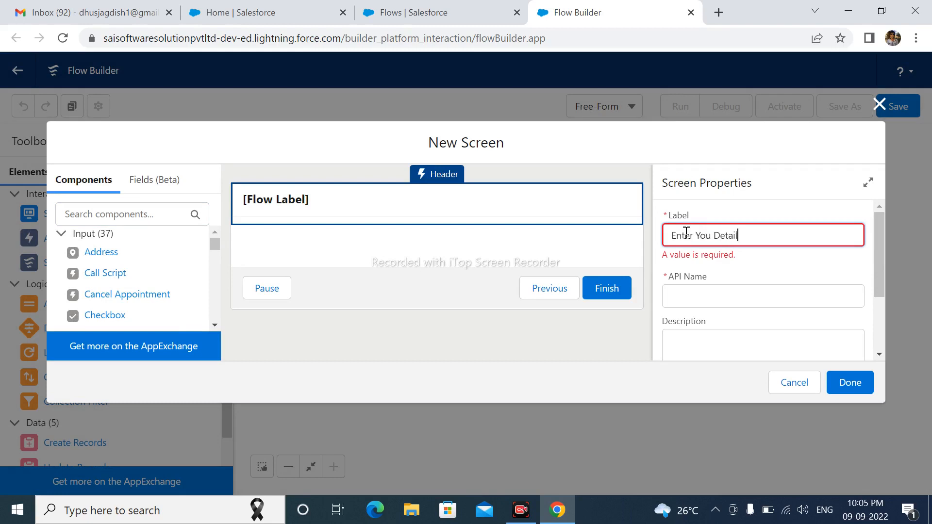
left_click(753, 280)
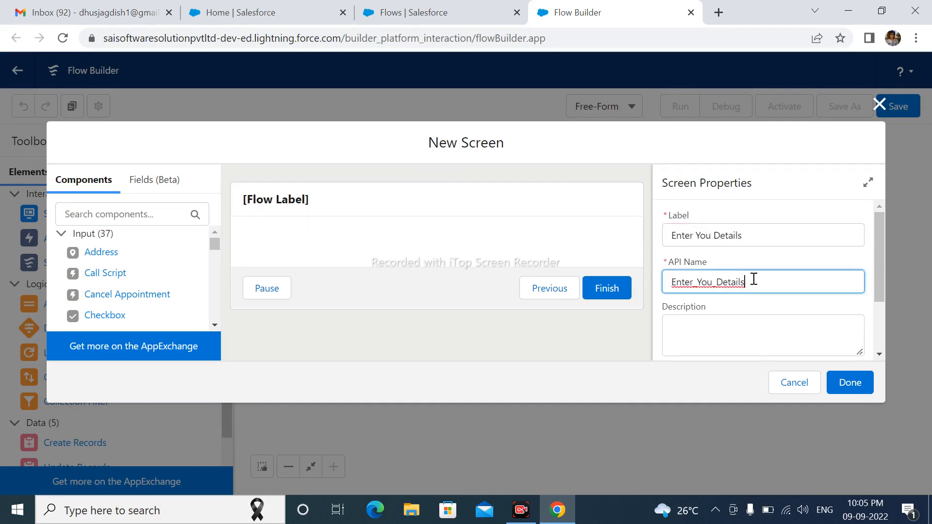
scroll(753, 273, "down", 2)
scroll(753, 272, "down", 1)
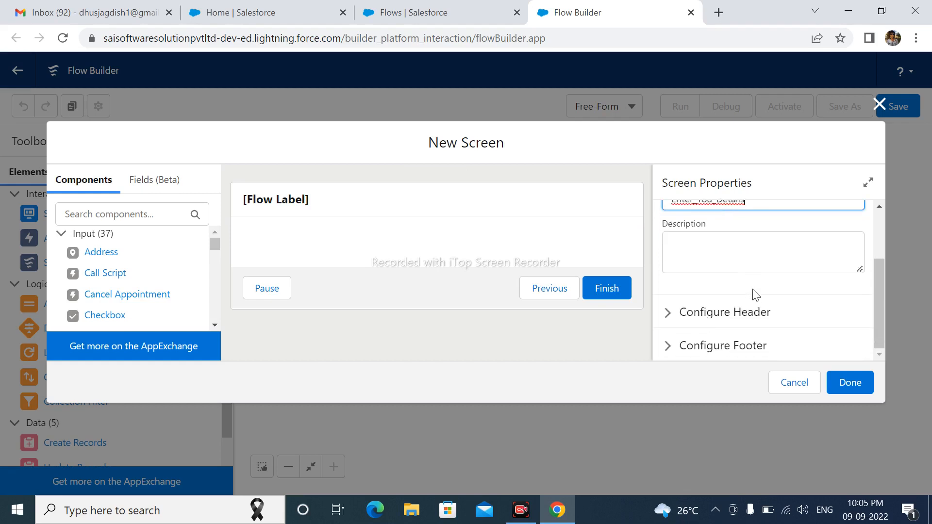
scroll(754, 291, "up", 3)
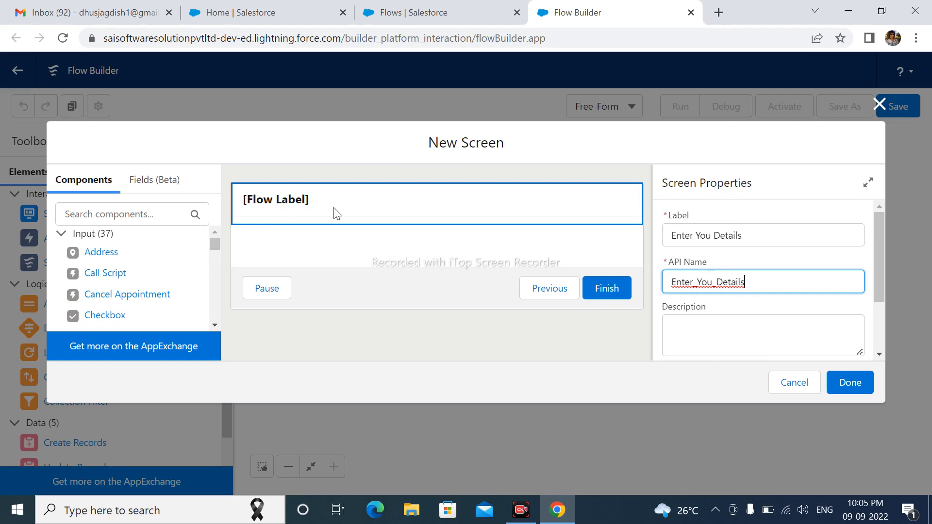
left_click(345, 252)
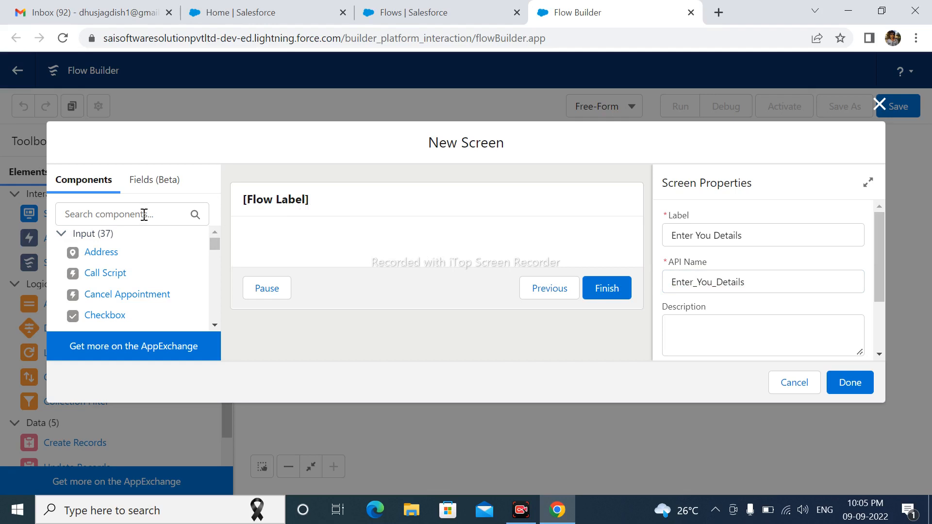
left_click(698, 291)
left_click(526, 268)
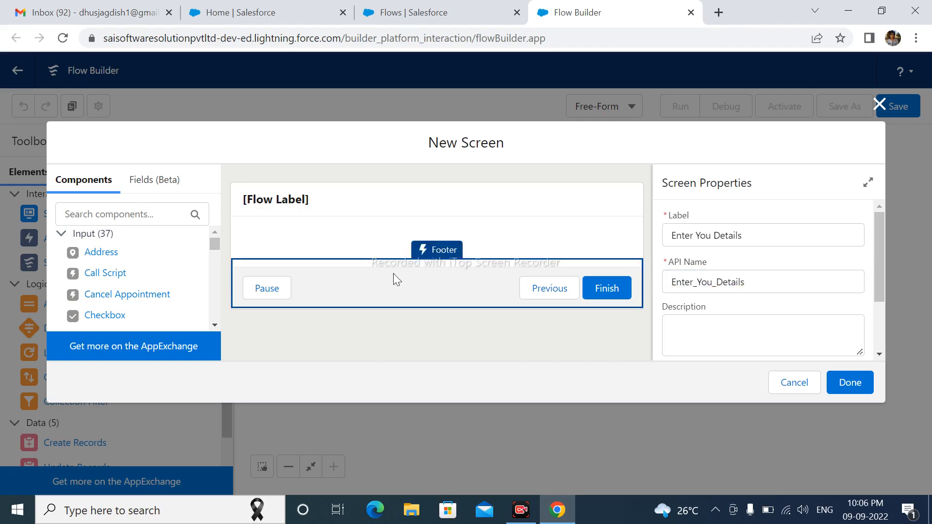
Step: Add a Name component to the screen and set its API name to fullName
left_click(130, 217)
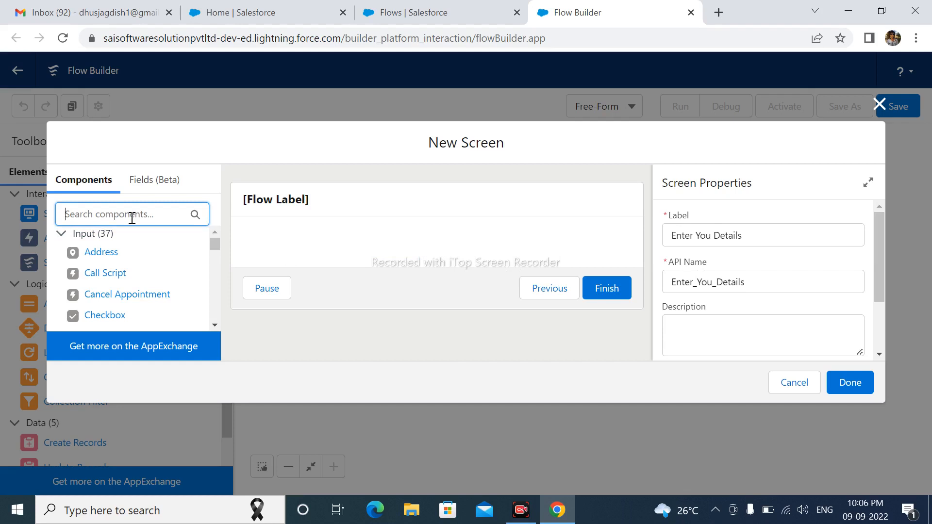
type("Name")
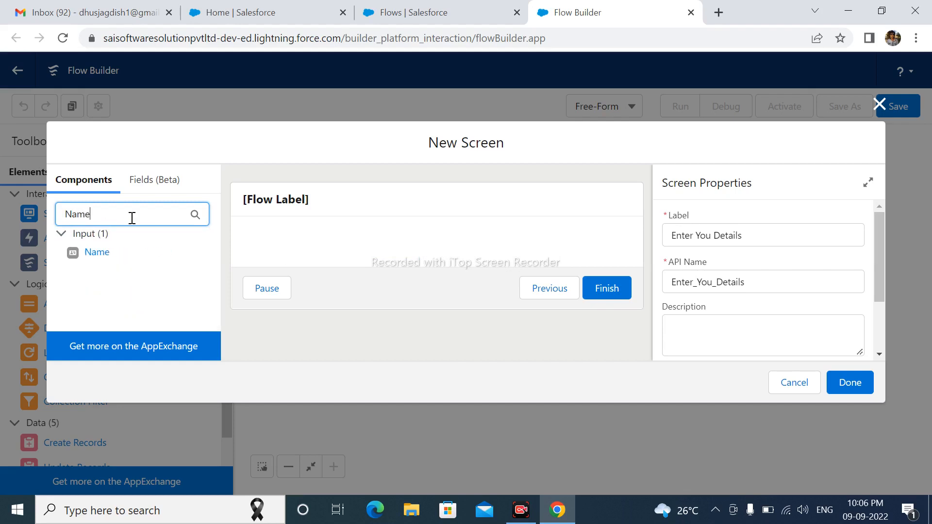
left_click_drag(94, 251, 276, 251)
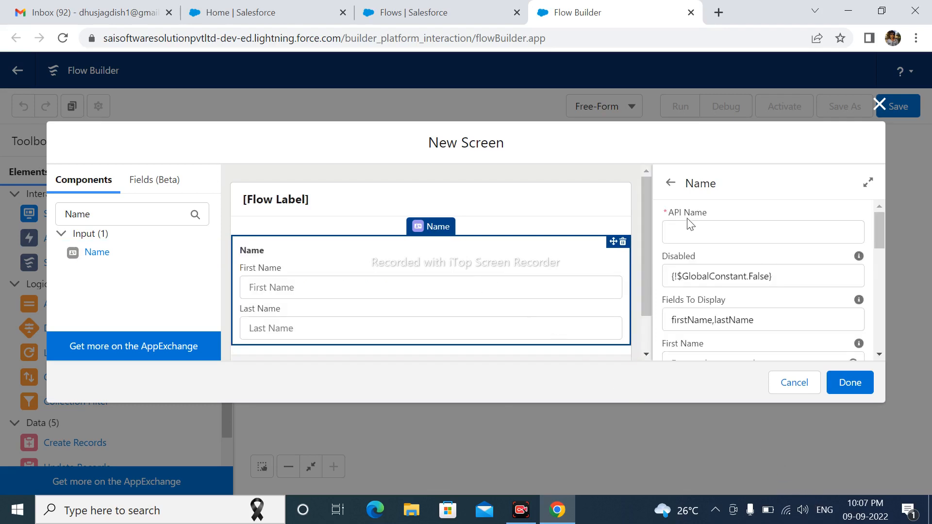
left_click(693, 229)
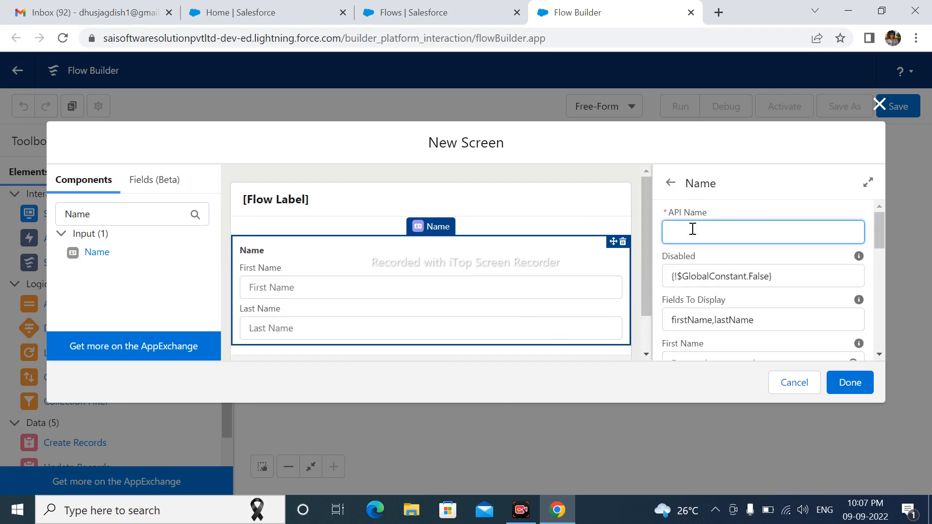
type("fullName")
left_click(726, 159)
Step: Find the Email input component and place it below the Name component on the screen
double_click(100, 214)
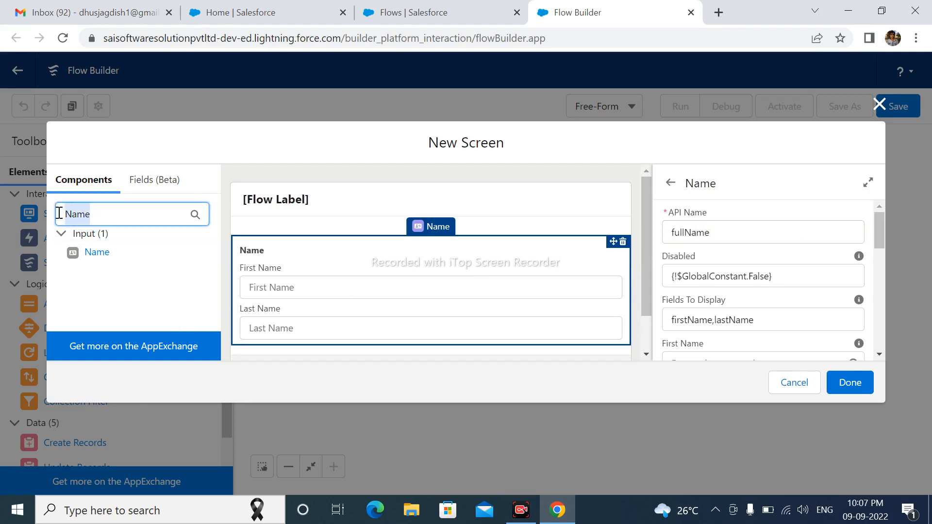
key("BackSpace")
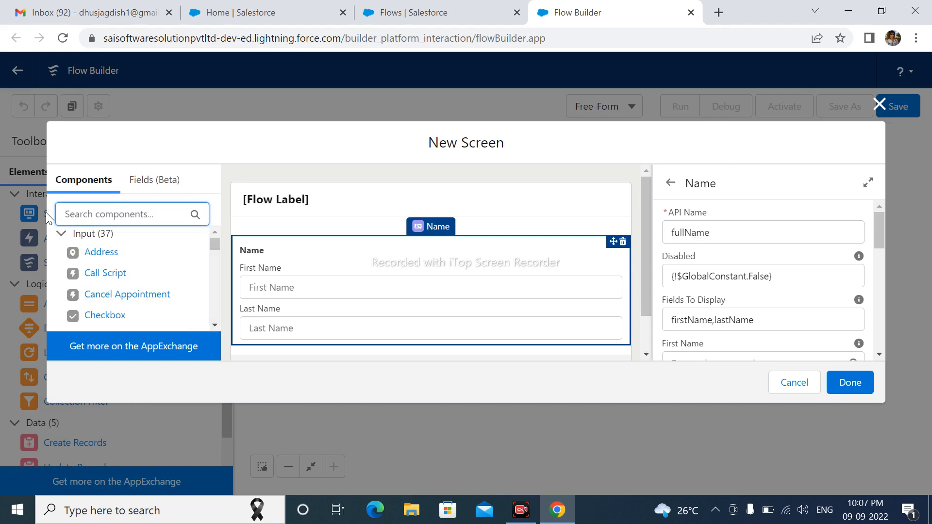
type("Ema")
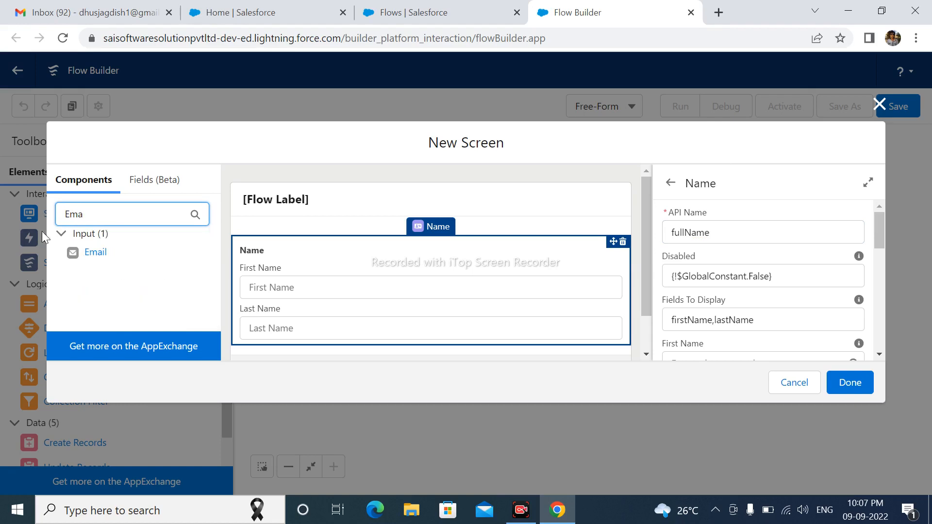
left_click_drag(92, 252, 285, 340)
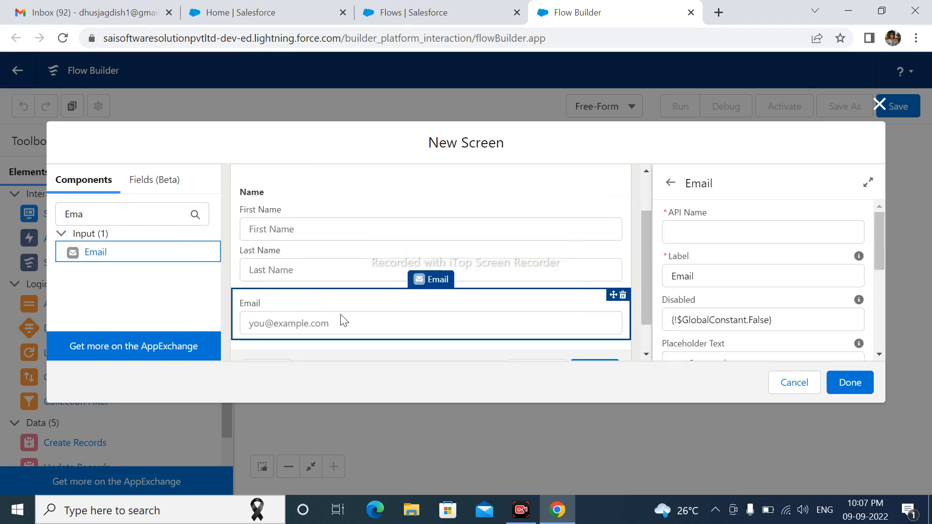
Step: Set the Email component's API name to EmailUserRegisterd
left_click(694, 233)
type("Email")
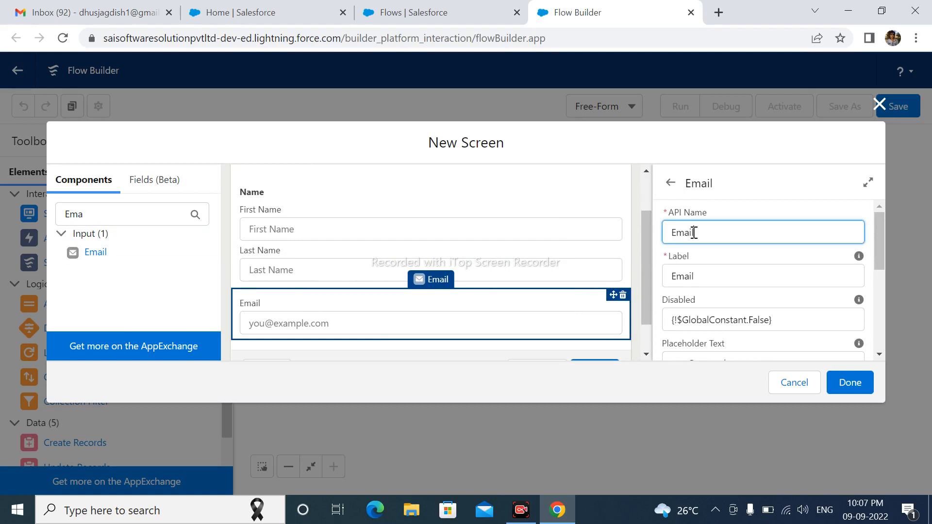
type("UserReisterd")
left_click(726, 233)
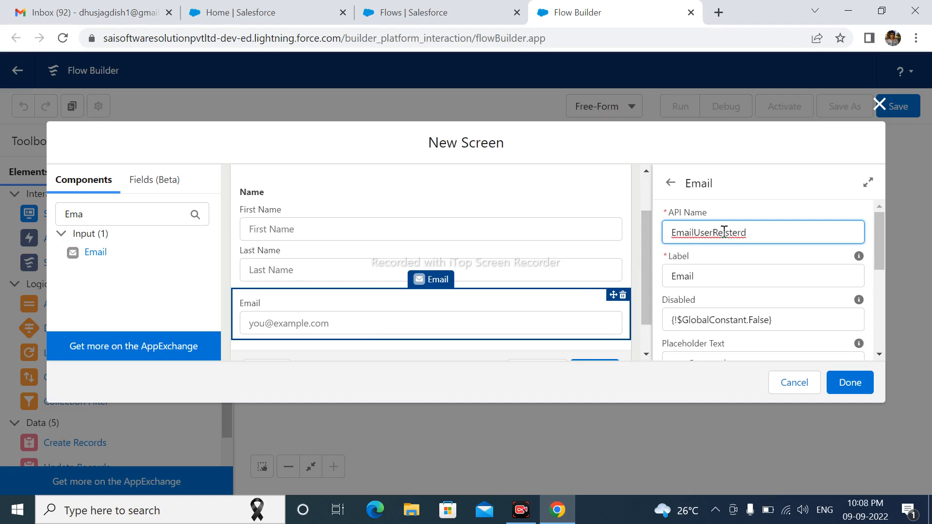
type("gi")
left_click(761, 237)
left_click(646, 243)
Step: Make the Email component required by setting its Required value to {!$GlobalConstant.True}
left_click_drag(873, 242, 878, 260)
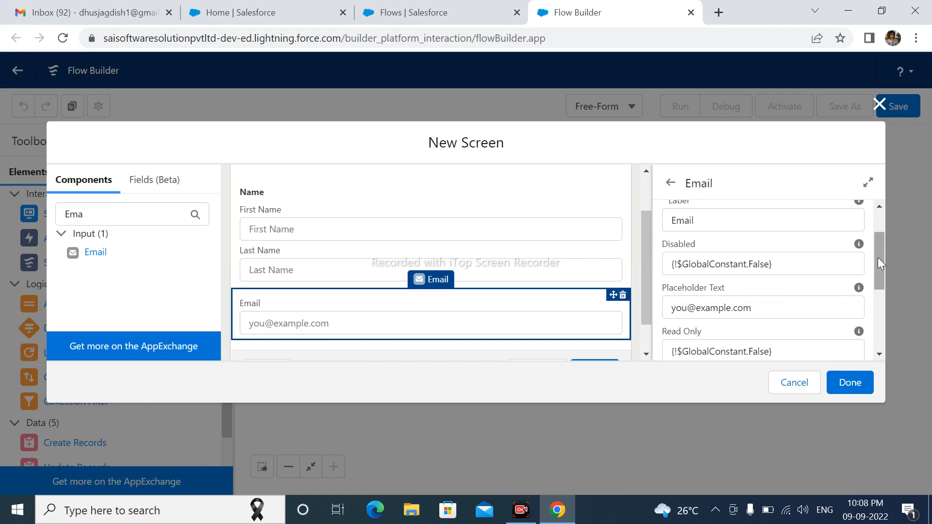
scroll(877, 257, "down", 1)
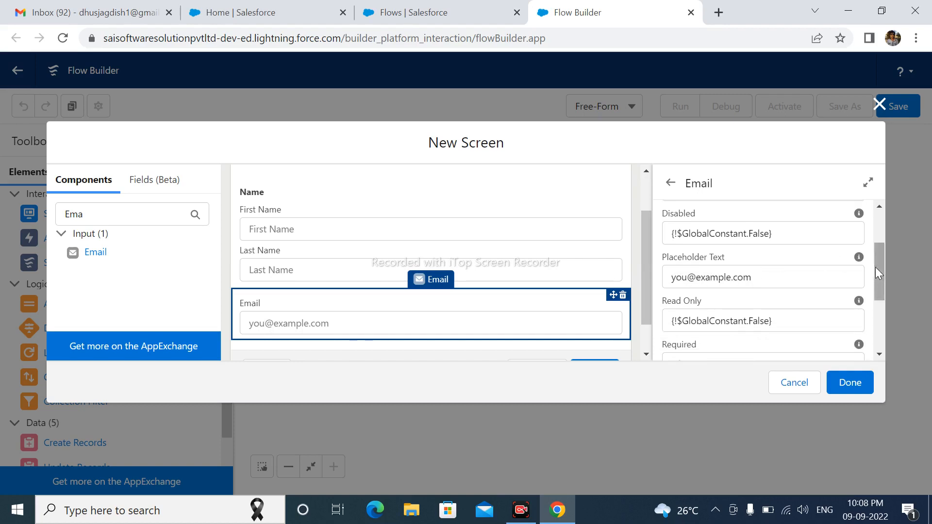
left_click_drag(875, 267, 878, 287)
scroll(878, 289, "down", 1)
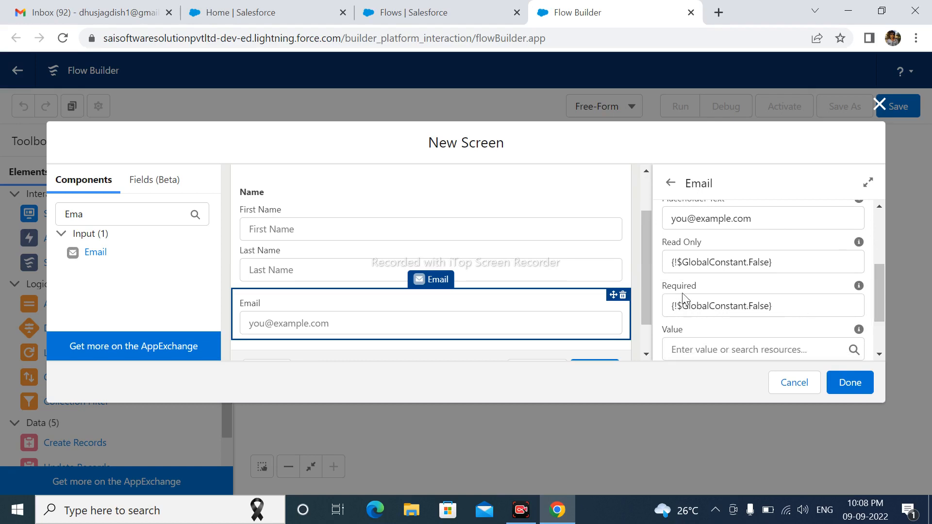
left_click(769, 306)
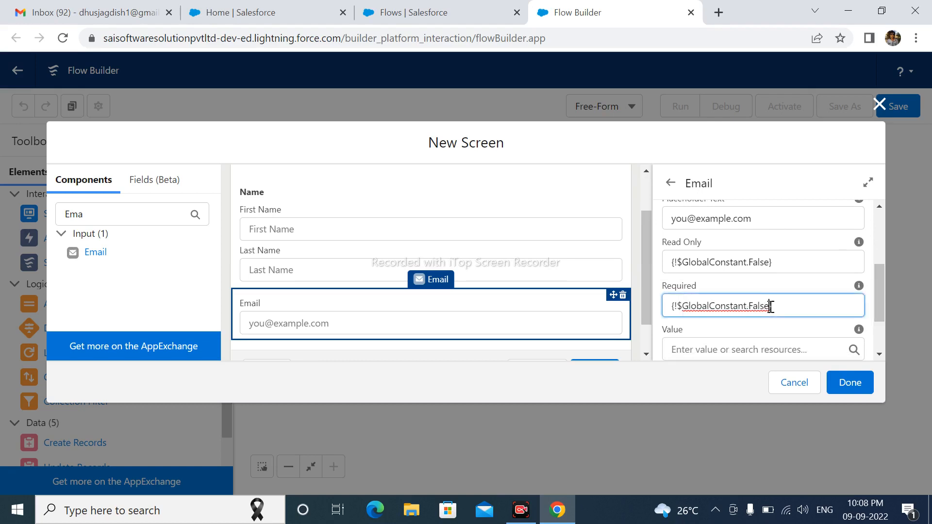
key("BackSpace")
key("BackSpace")
key("BackSpace")
key("BackSpace")
key("BackSpace")
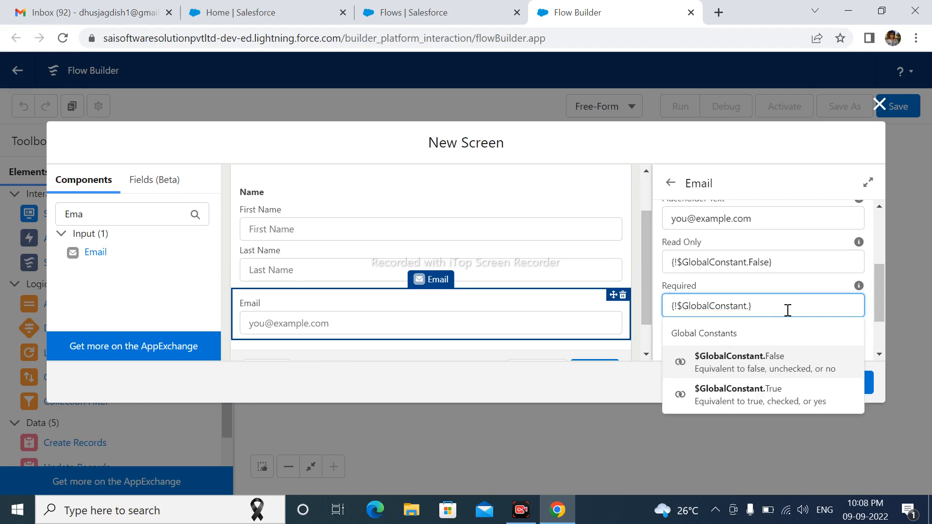
type("tri")
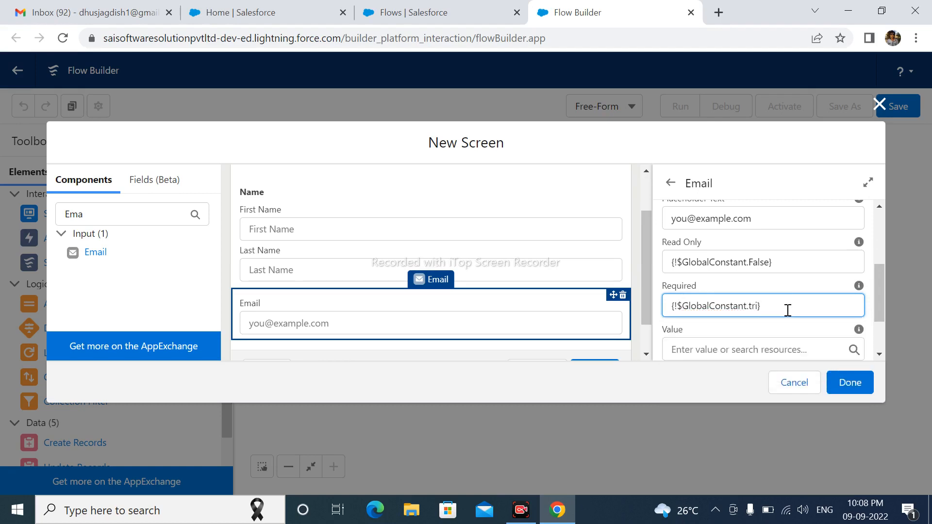
type("ue")
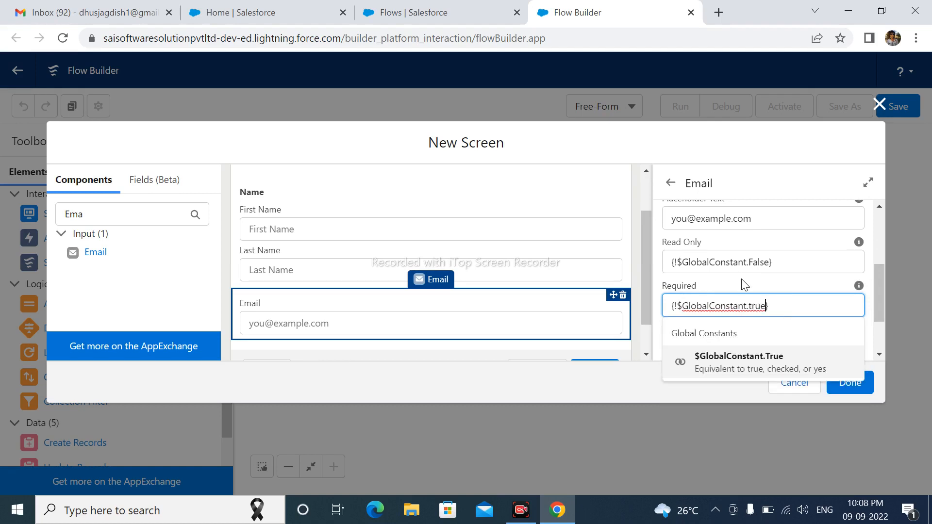
left_click(745, 286)
scroll(786, 295, "down", 2)
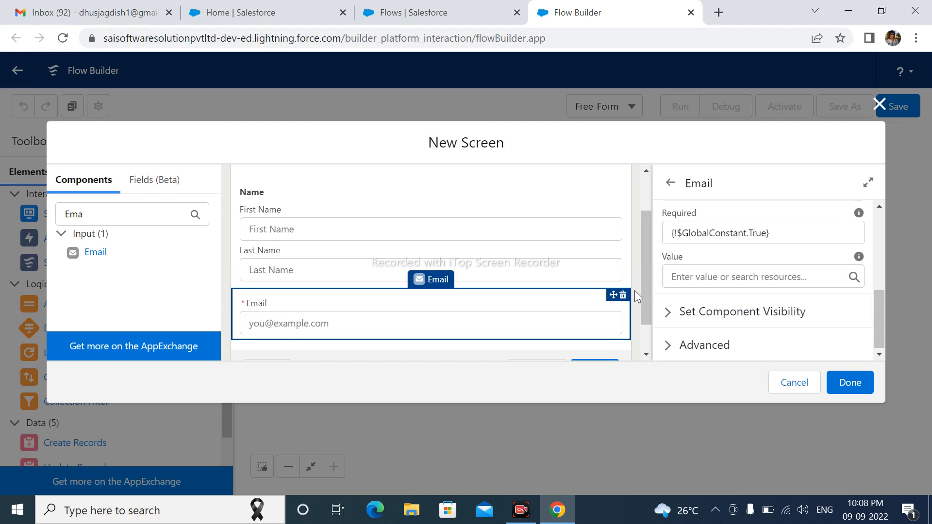
Step: Find the Picklist input component and place it below the Email component on the screen
scroll(634, 291, "up", 1)
left_click_drag(647, 267, 646, 340)
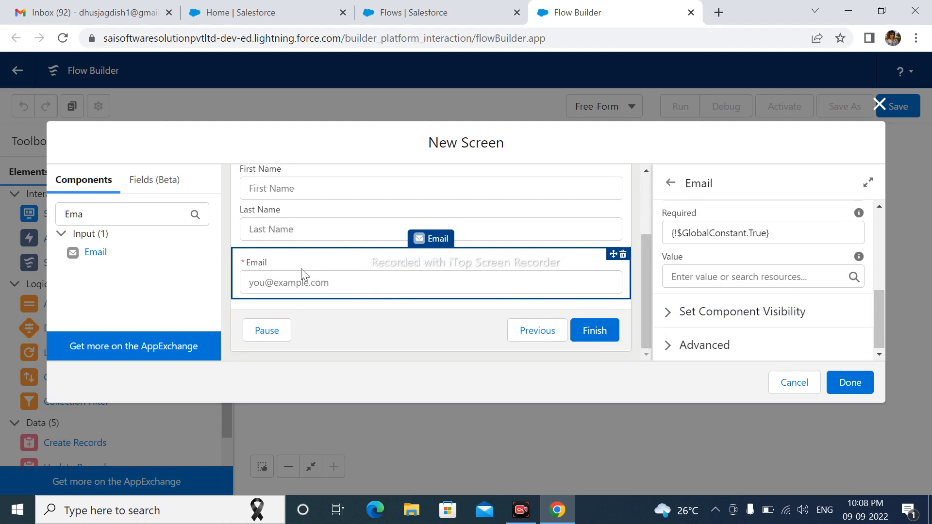
left_click_drag(85, 215, 27, 217)
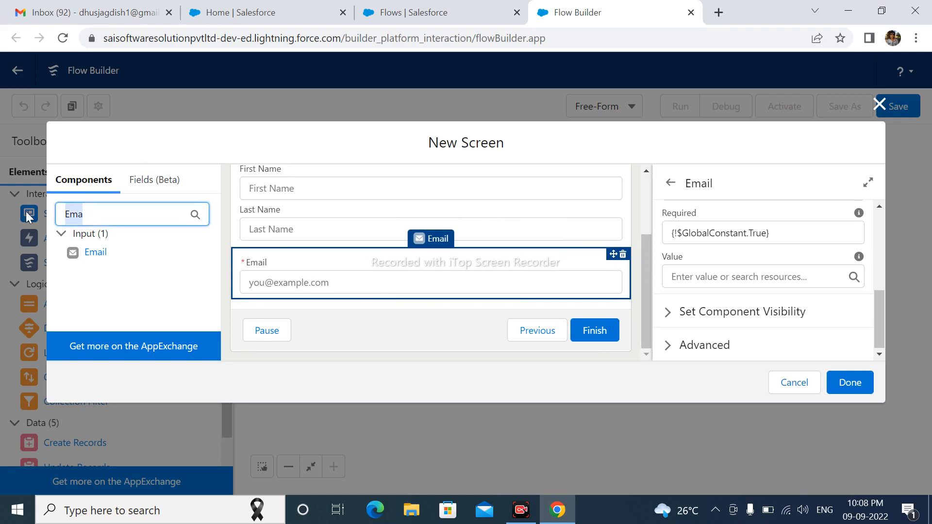
type("Picl")
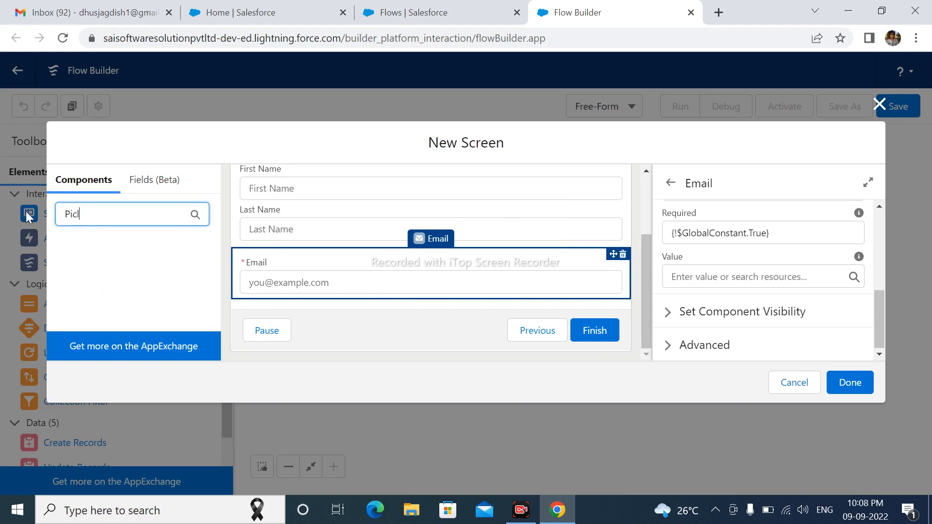
key("BackSpace")
type("k")
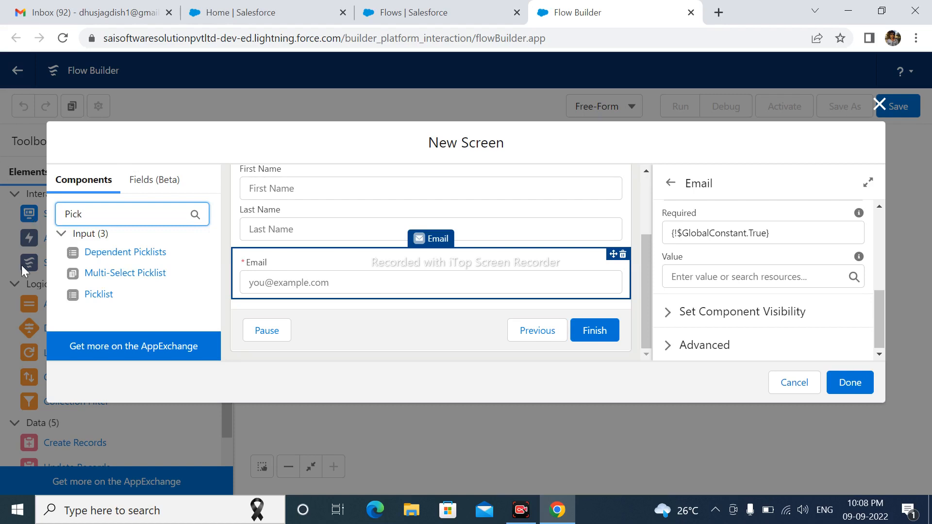
left_click_drag(95, 295, 318, 297)
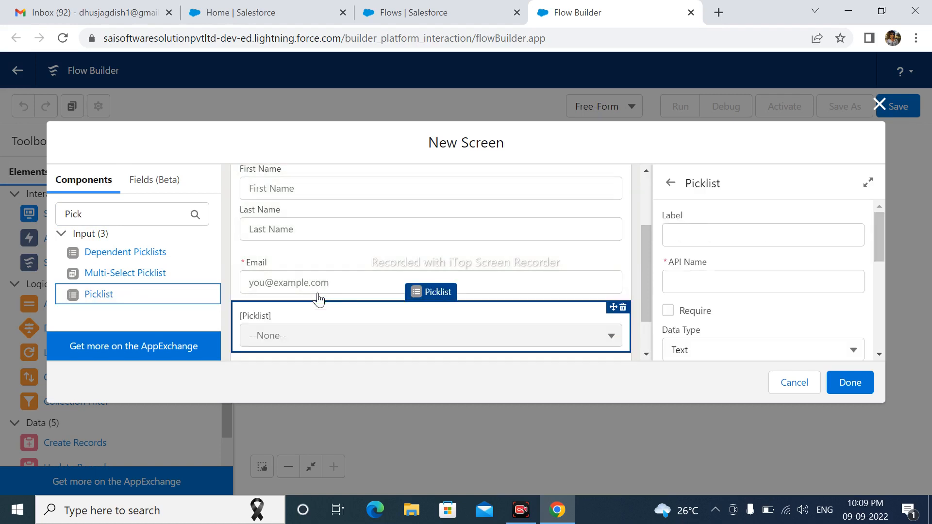
Step: Label the picklist component Country and keep its data type as Text
left_click(703, 235)
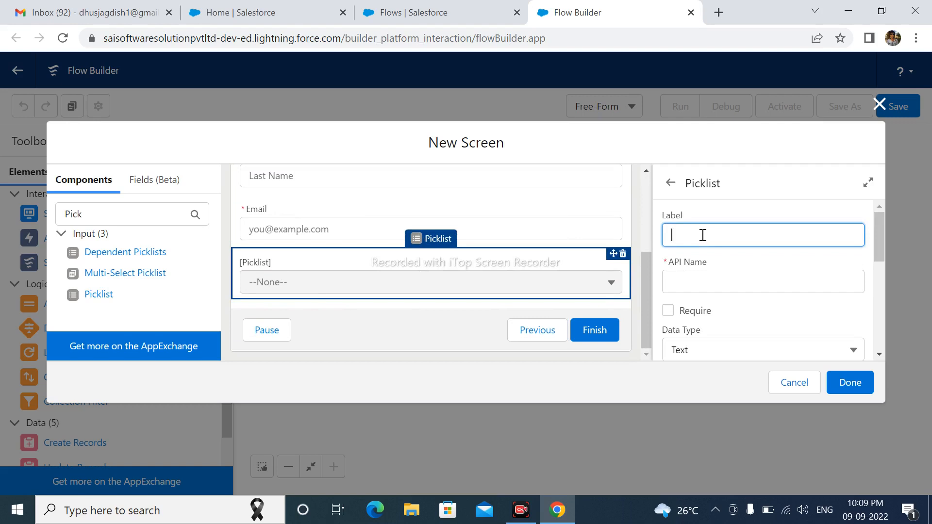
type("Country")
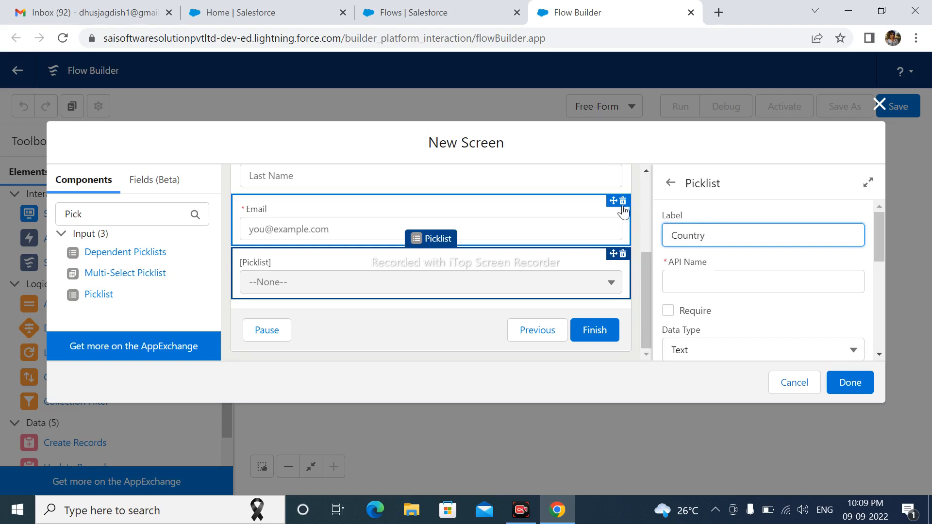
left_click(745, 195)
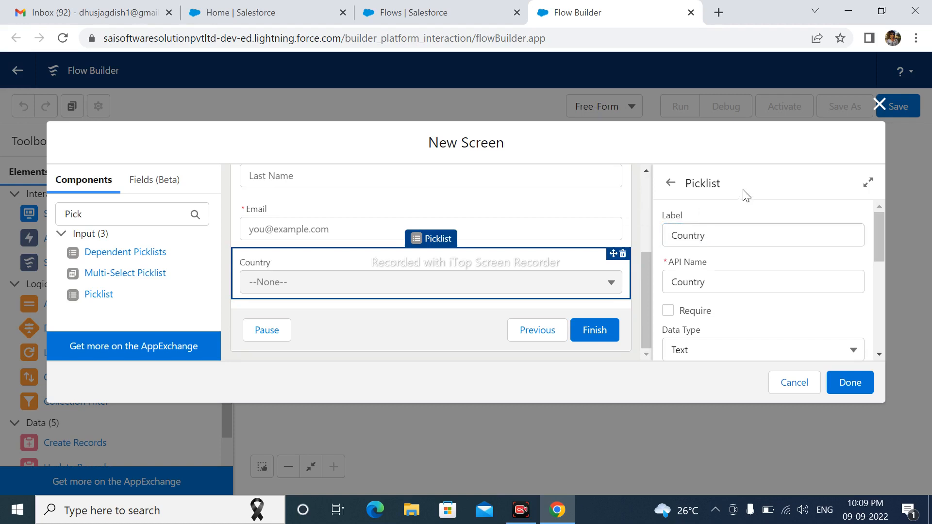
left_click(709, 281)
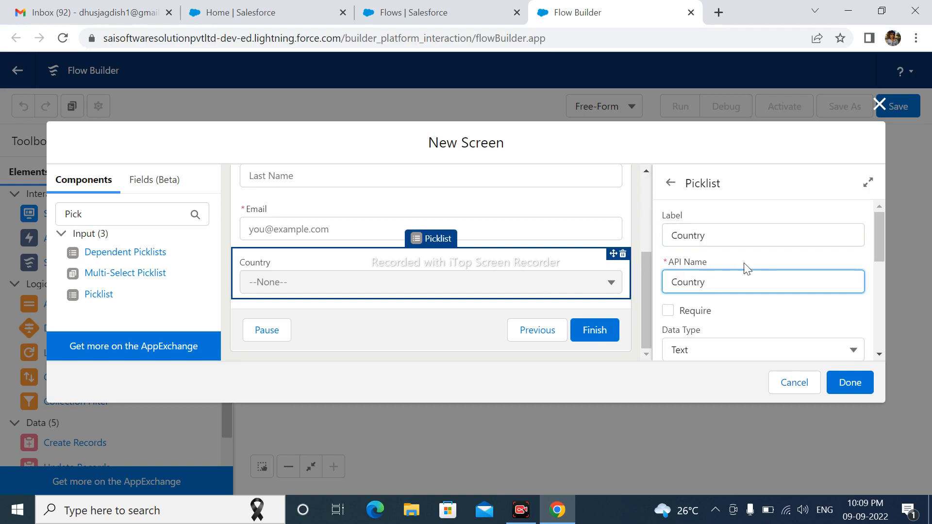
left_click(758, 265)
scroll(830, 279, "down", 2)
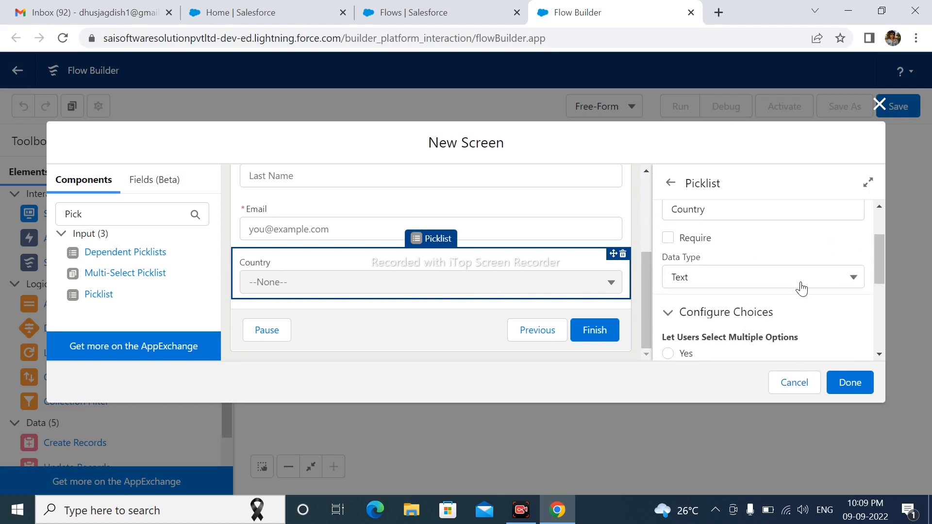
left_click(709, 281)
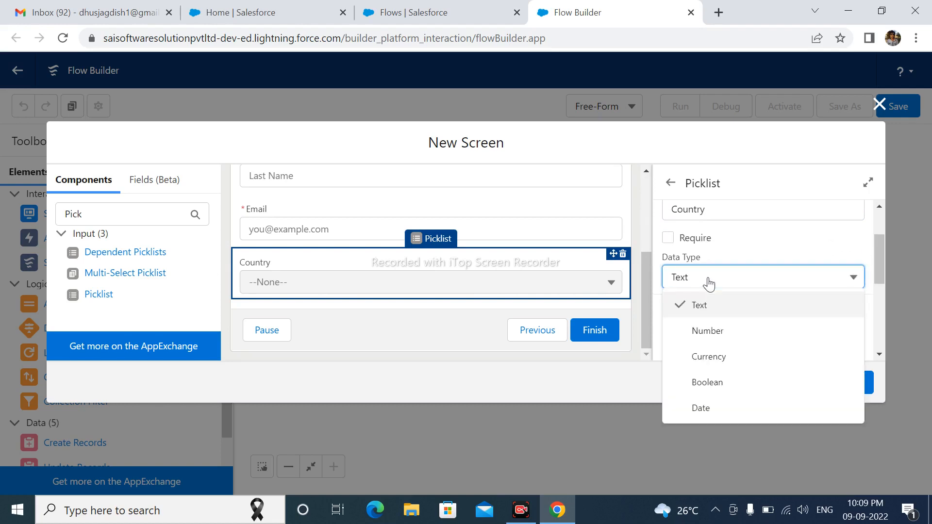
left_click(709, 281)
Step: Start a new choice resource for the Country picklist's choice, using the Picklist Choice Set type and the API name countryNames
scroll(708, 284, "down", 4)
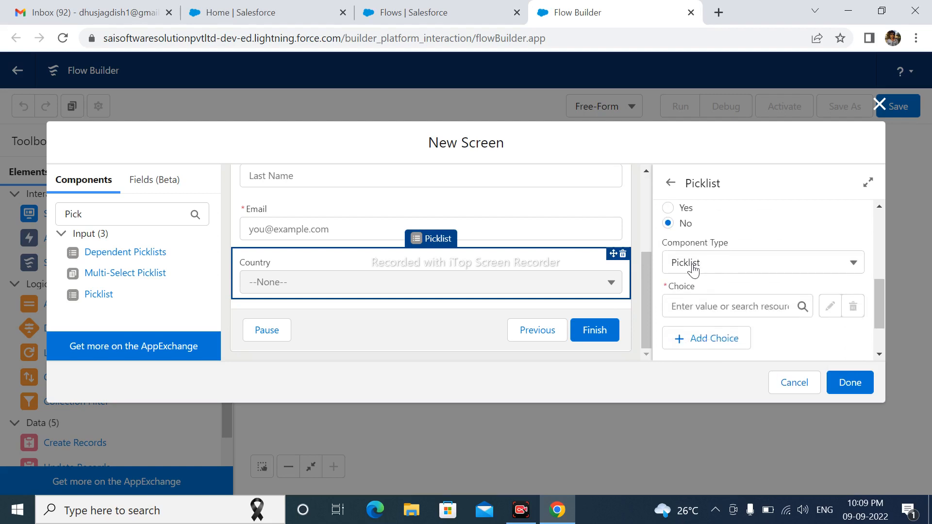
scroll(722, 301, "down", 2)
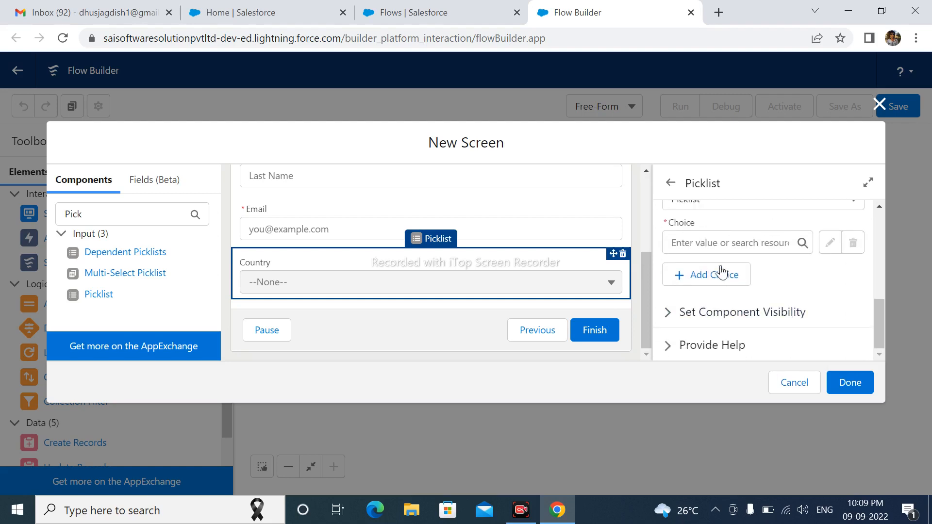
left_click(745, 242)
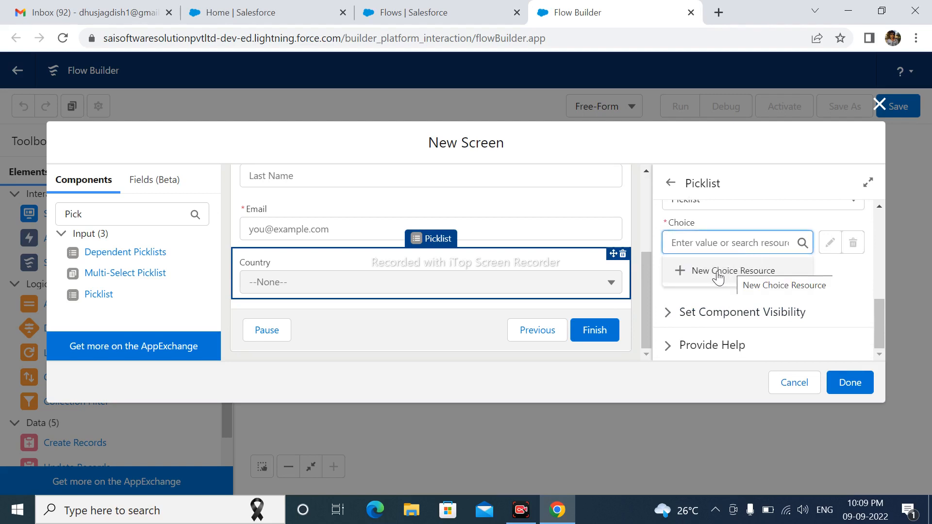
left_click(730, 274)
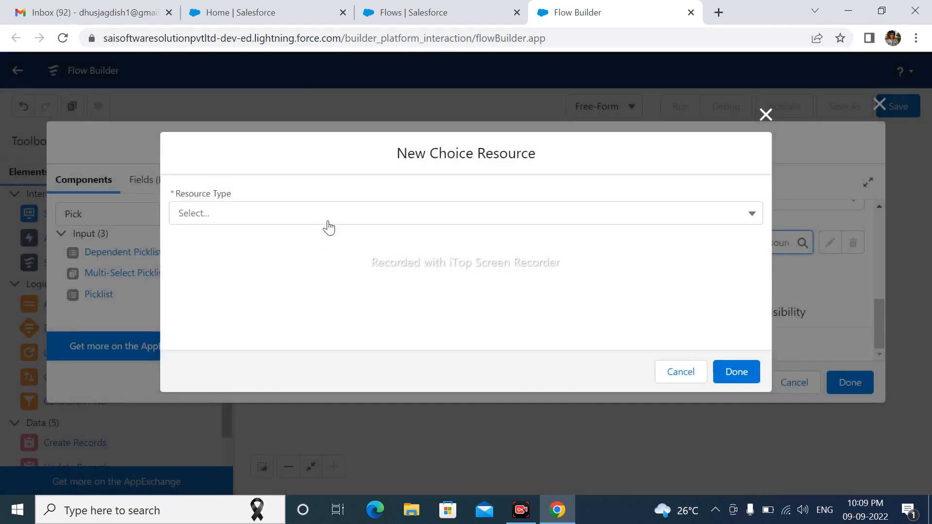
left_click(325, 221)
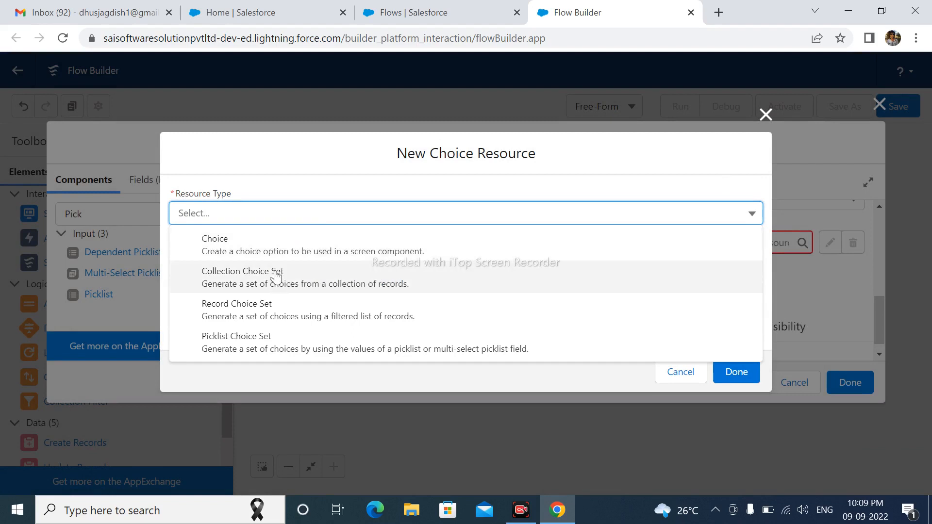
left_click(270, 337)
left_click(230, 239)
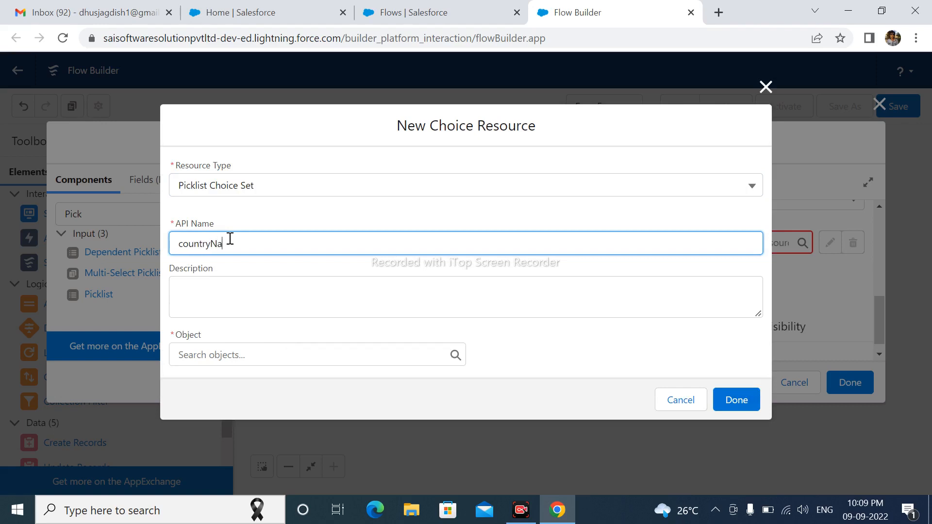
type("countryNames")
left_click(300, 271)
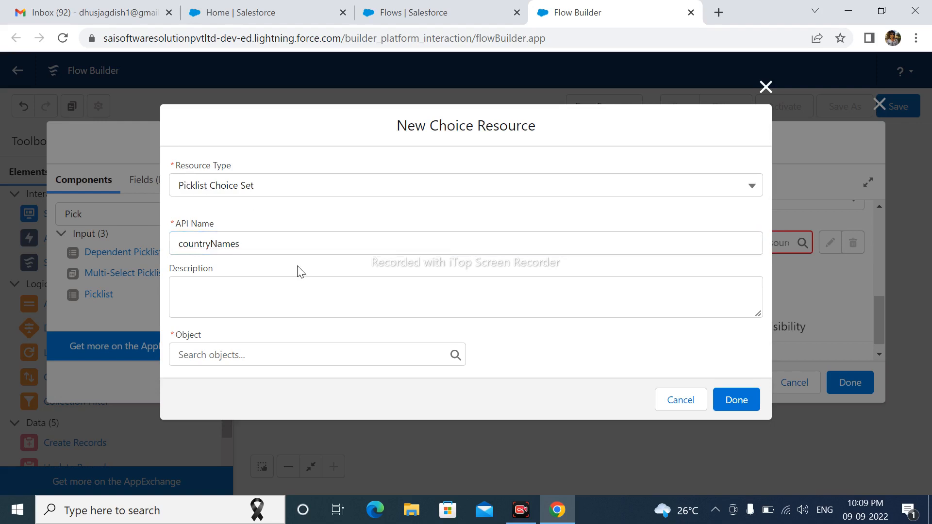
Step: Set the choice set's object to User Registered (User_Registered__c) and its data type to Picklist
left_click(272, 354)
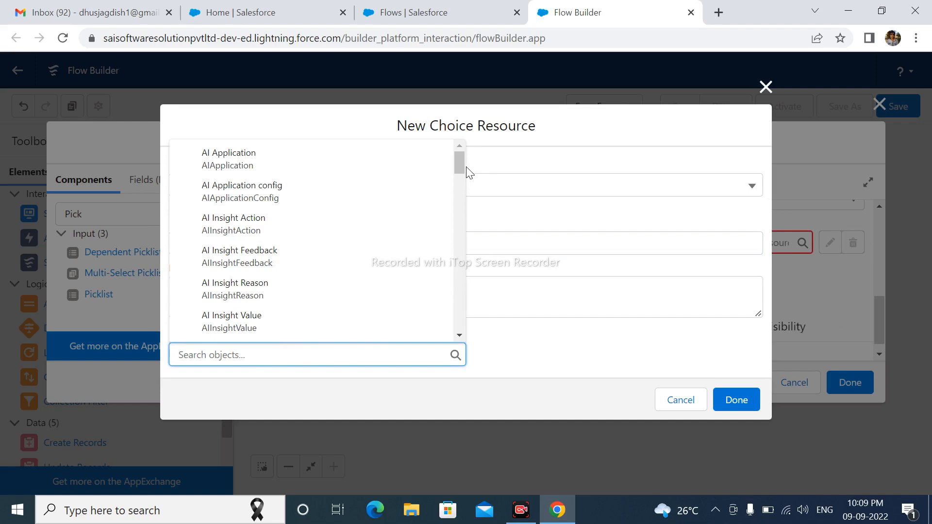
type("user")
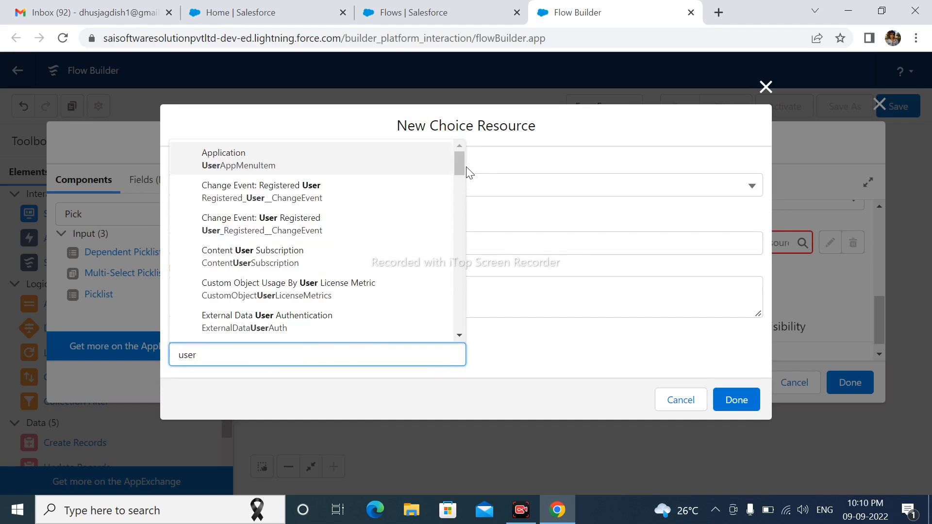
type("R")
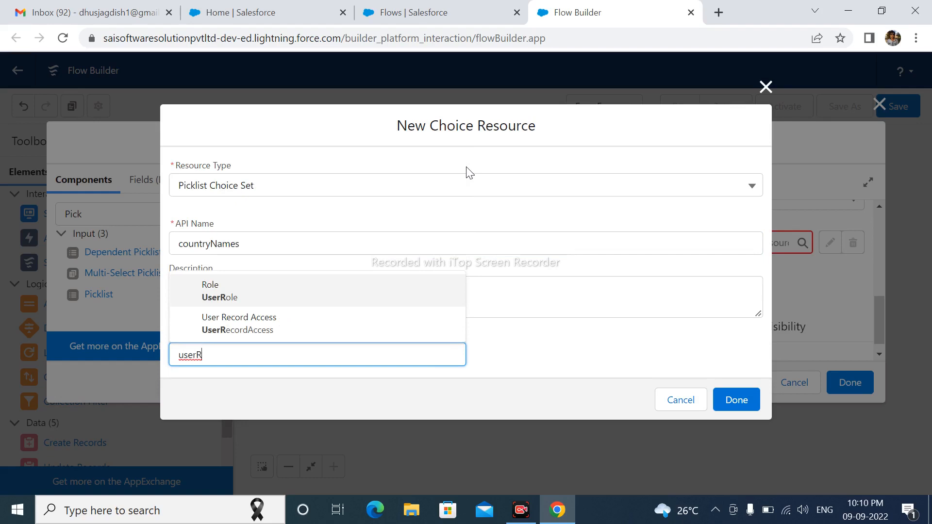
key("BackSpace")
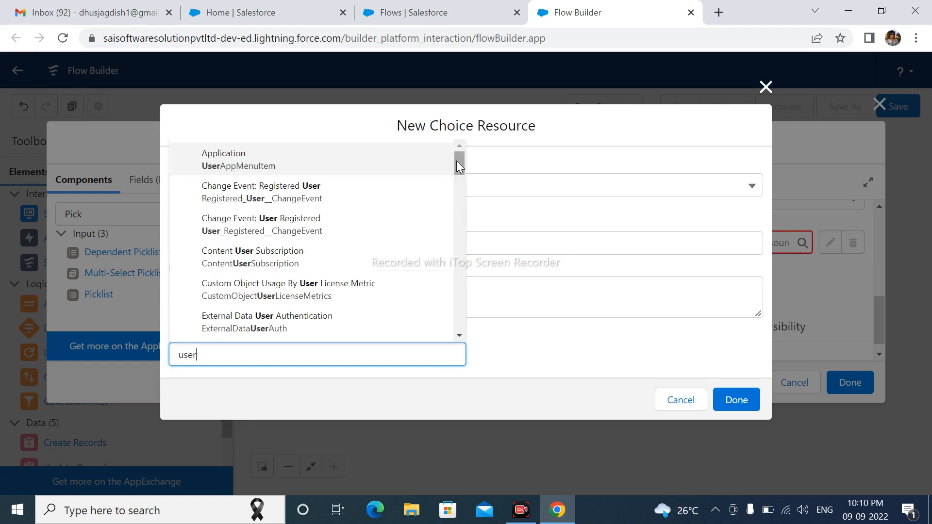
left_click_drag(456, 161, 460, 188)
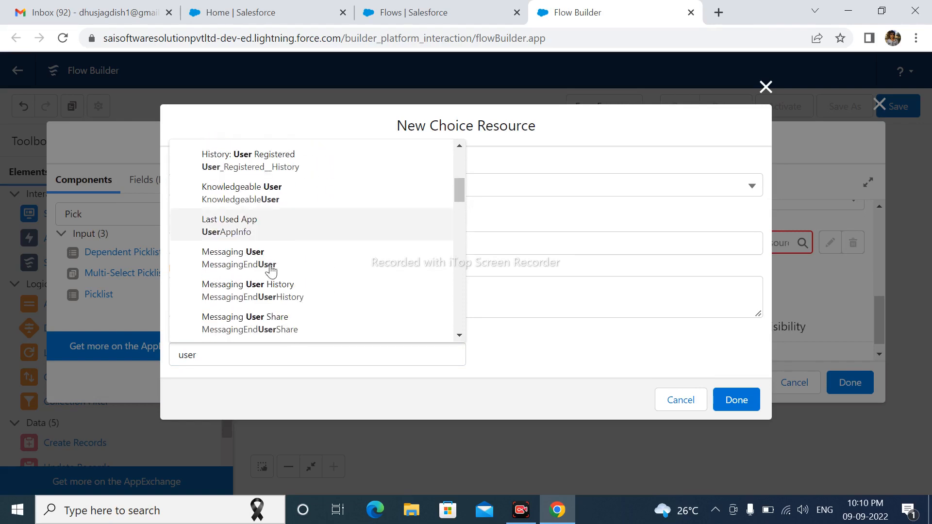
left_click(211, 360)
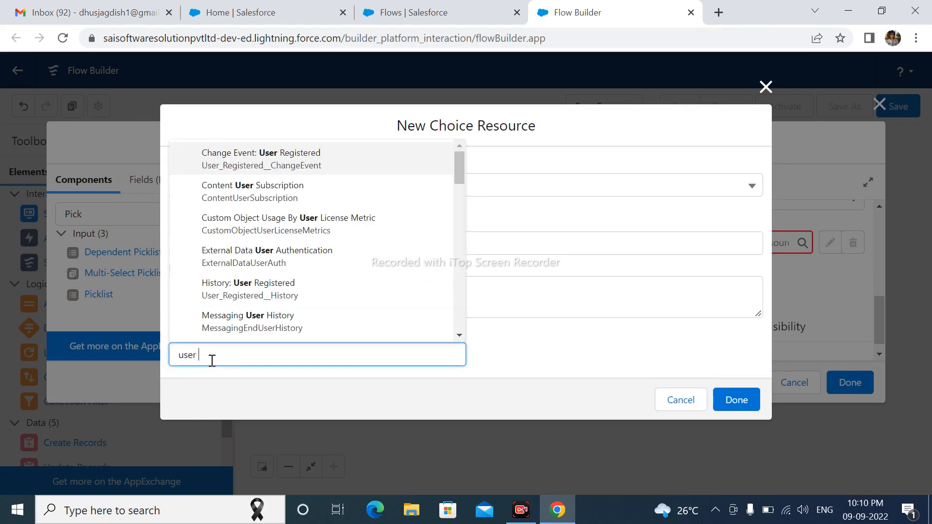
type("re")
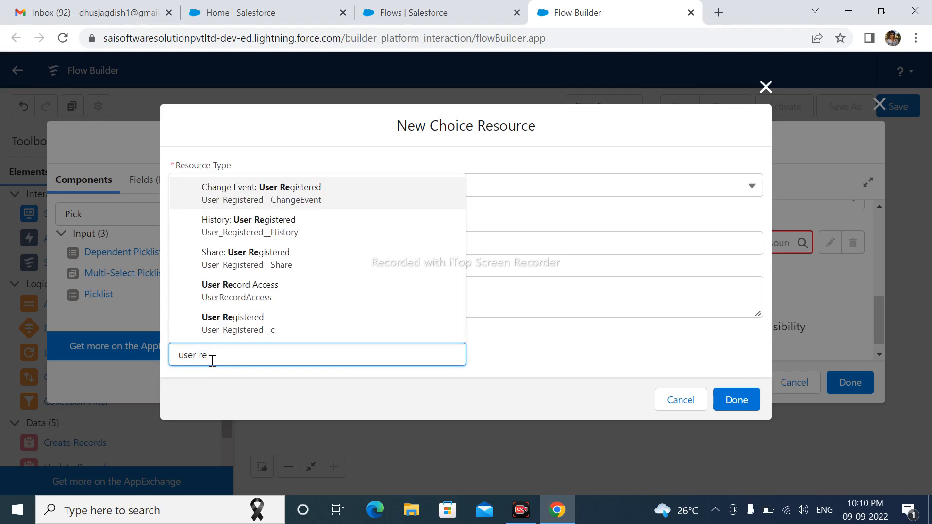
left_click(225, 325)
scroll(361, 328, "down", 1)
left_click(230, 330)
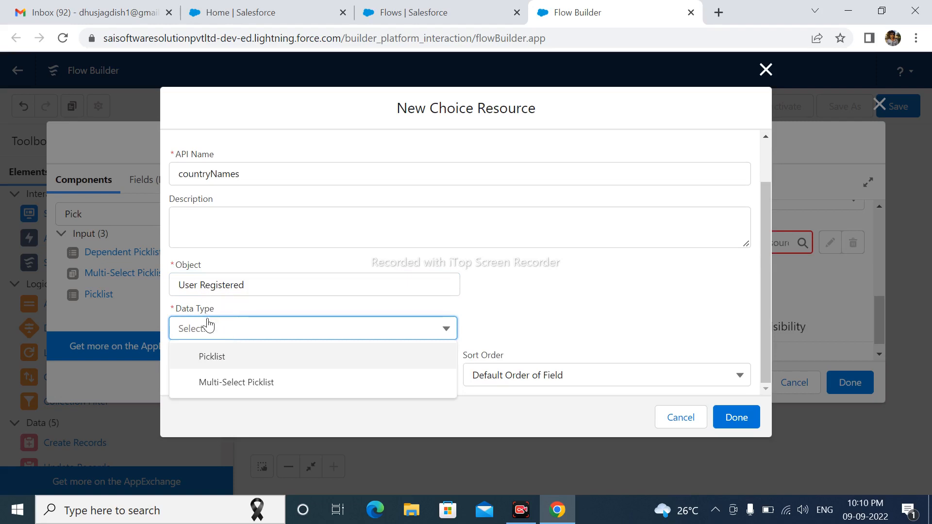
left_click(216, 359)
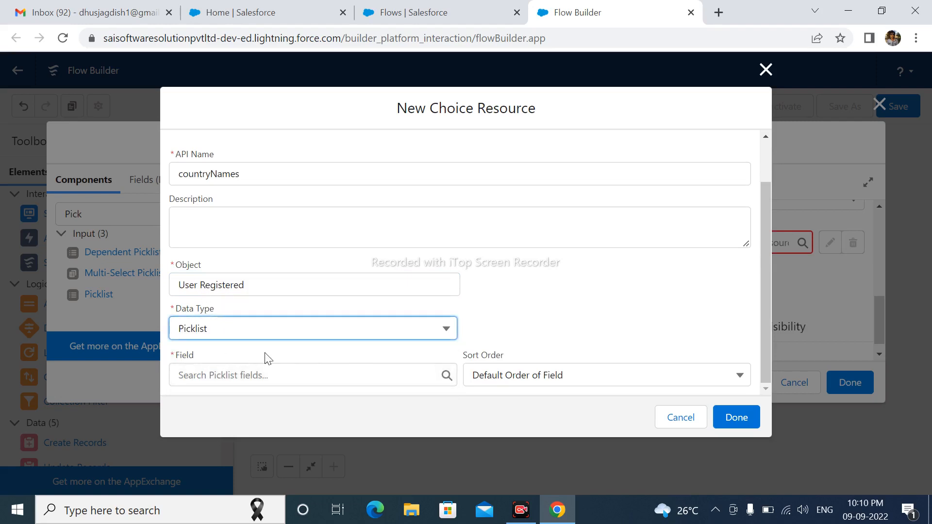
Step: Set the choice set's field to Country__c and finish creating it as the Country picklist's choice
left_click(221, 375)
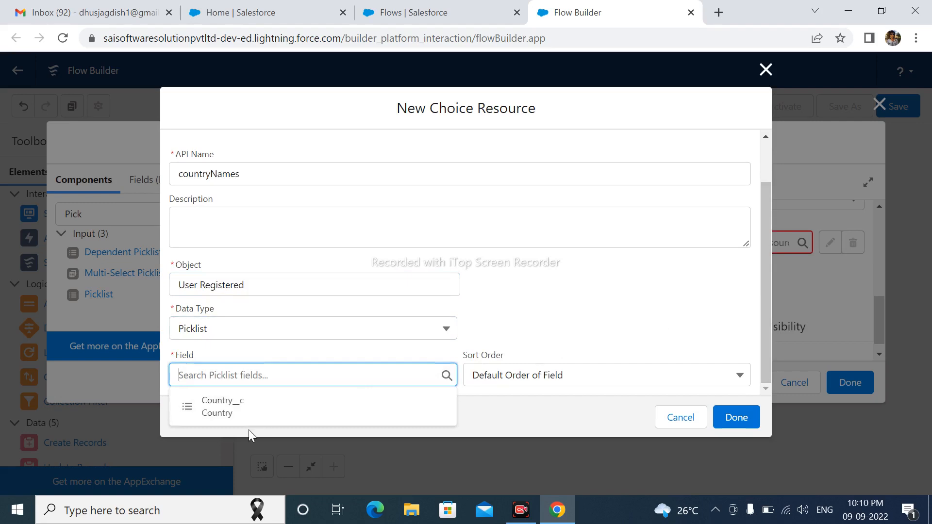
left_click(235, 416)
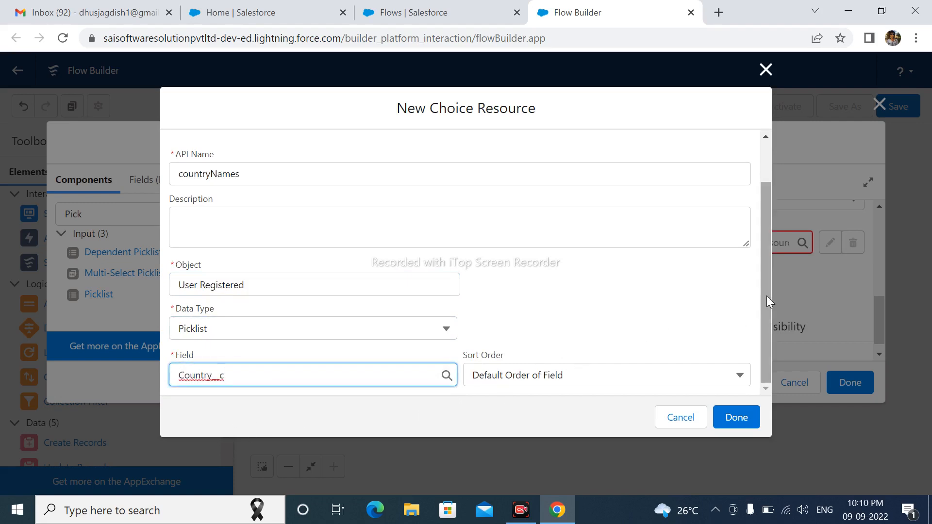
left_click(726, 420)
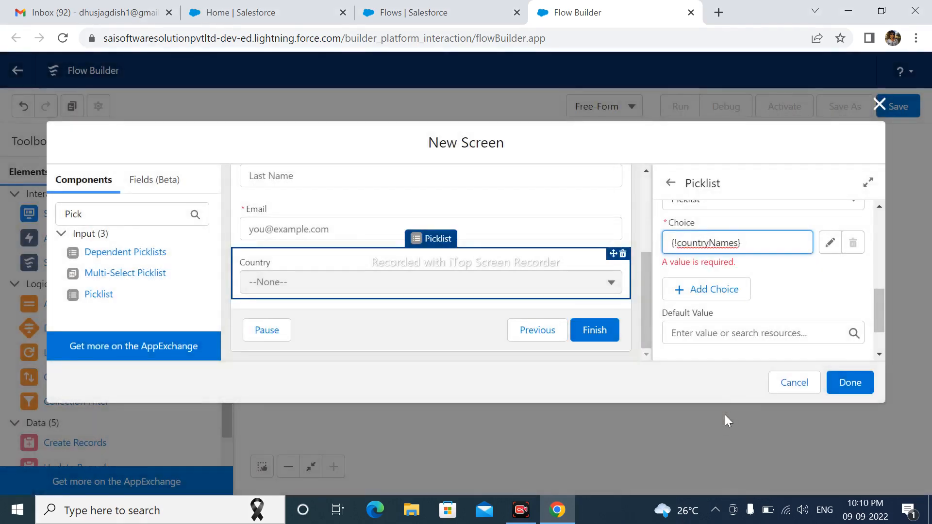
left_click(790, 278)
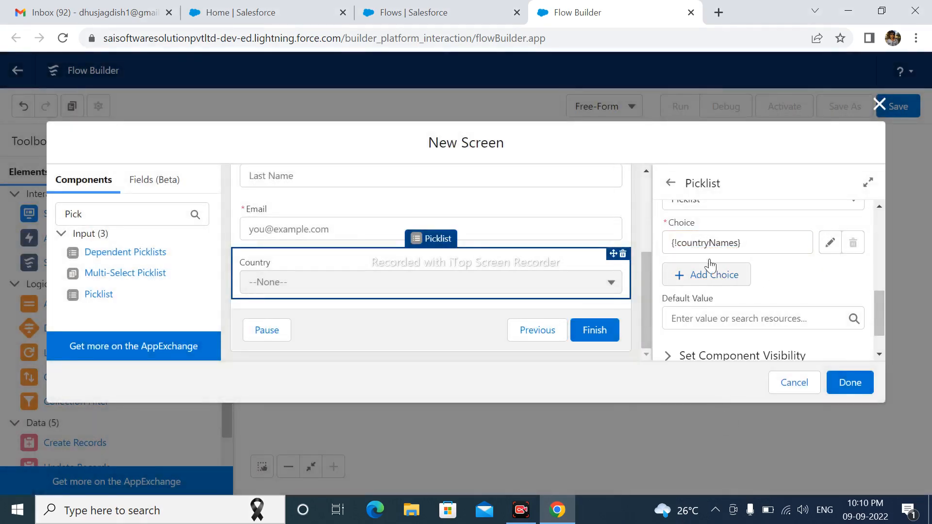
left_click_drag(884, 308, 820, 303)
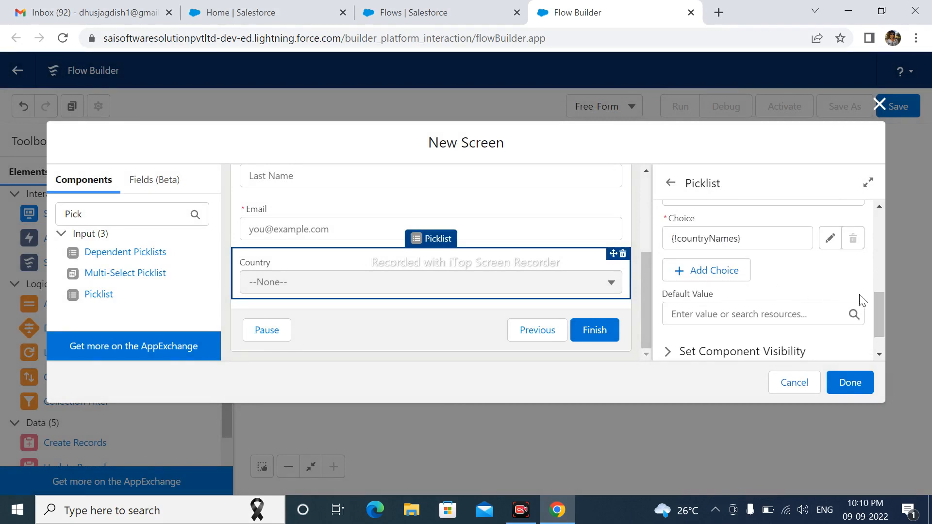
scroll(879, 317, "down", 1)
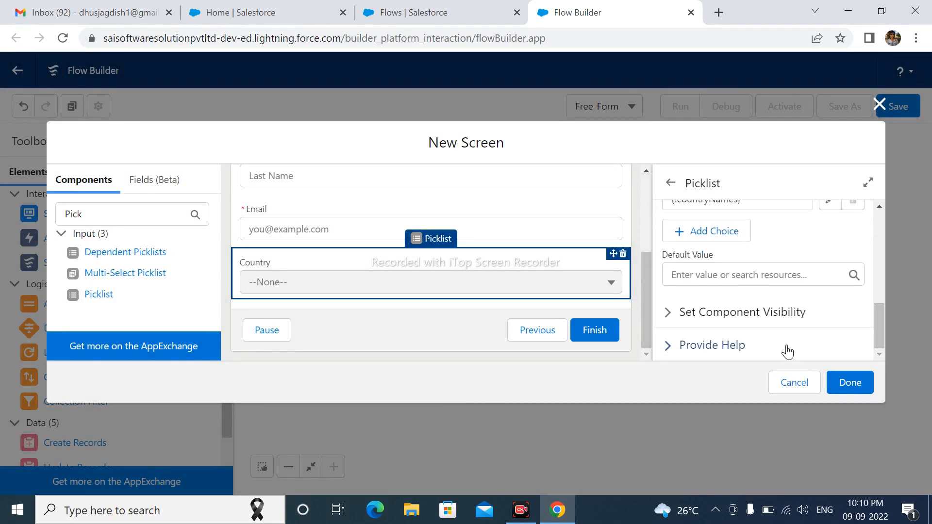
Step: Find the Picklist input component again, place it below the Country picklist and label it State
left_click(446, 326)
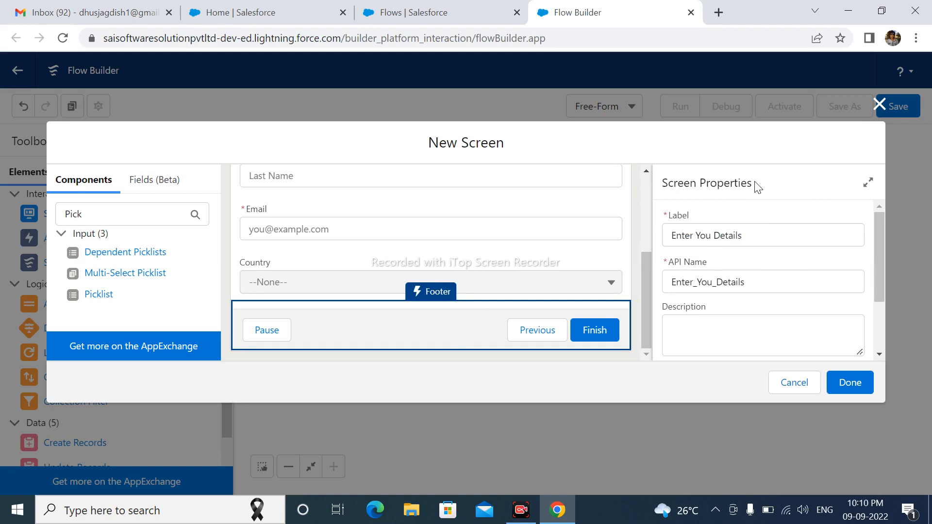
left_click_drag(876, 234, 875, 332)
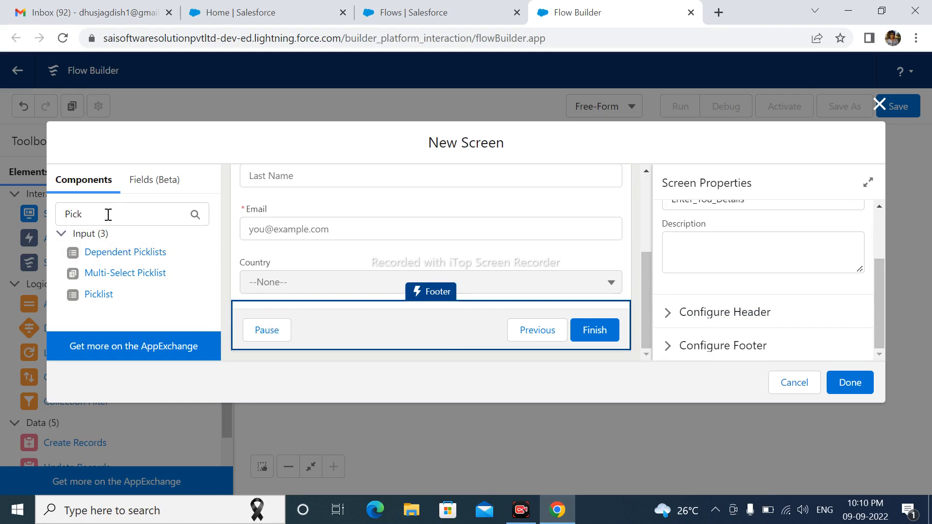
left_click_drag(108, 214, 54, 219)
key("BackSpace")
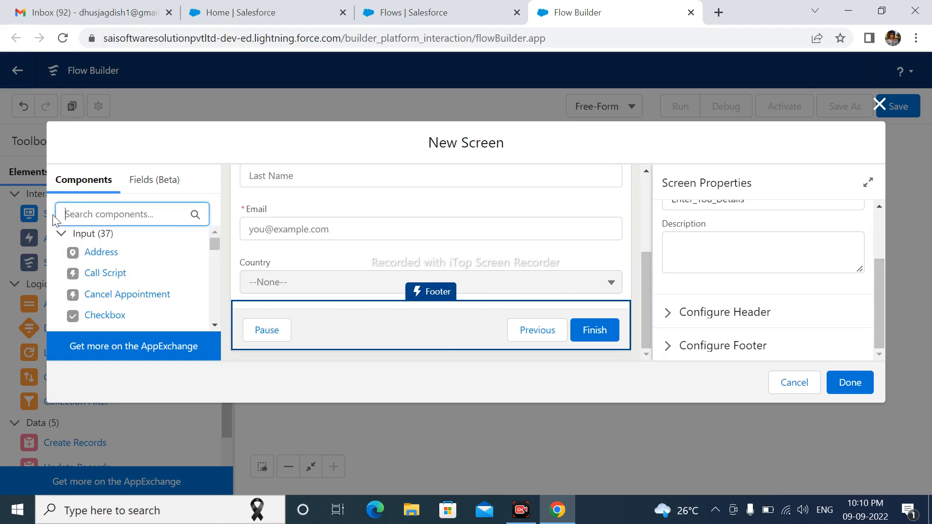
type("pick")
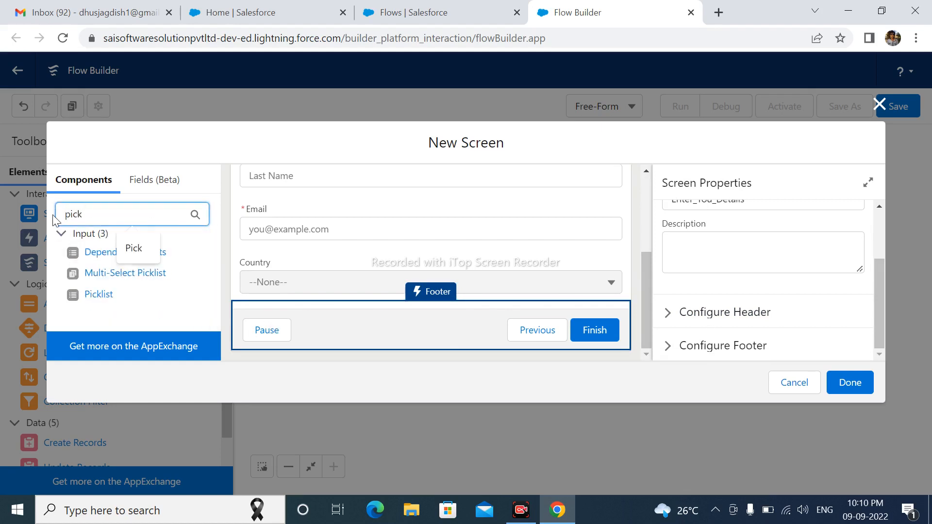
left_click_drag(87, 295, 360, 289)
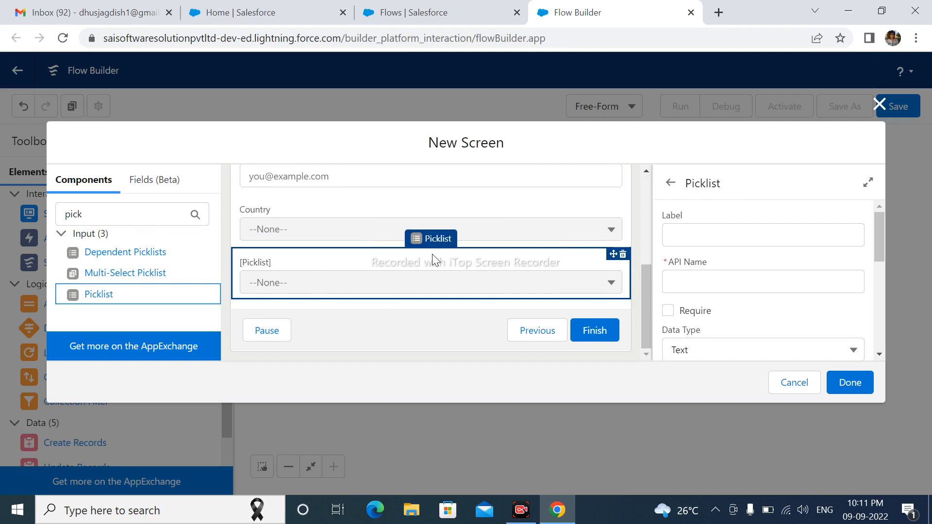
left_click(728, 236)
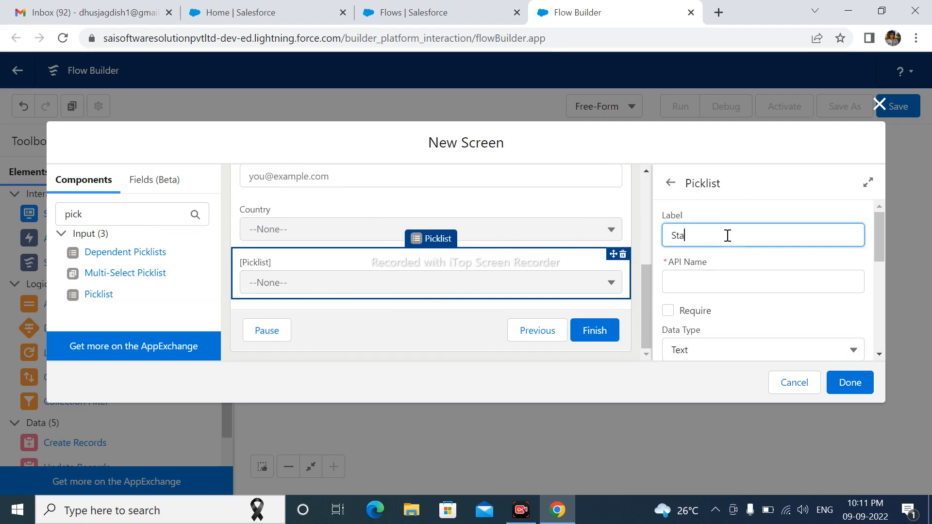
left_click(714, 277)
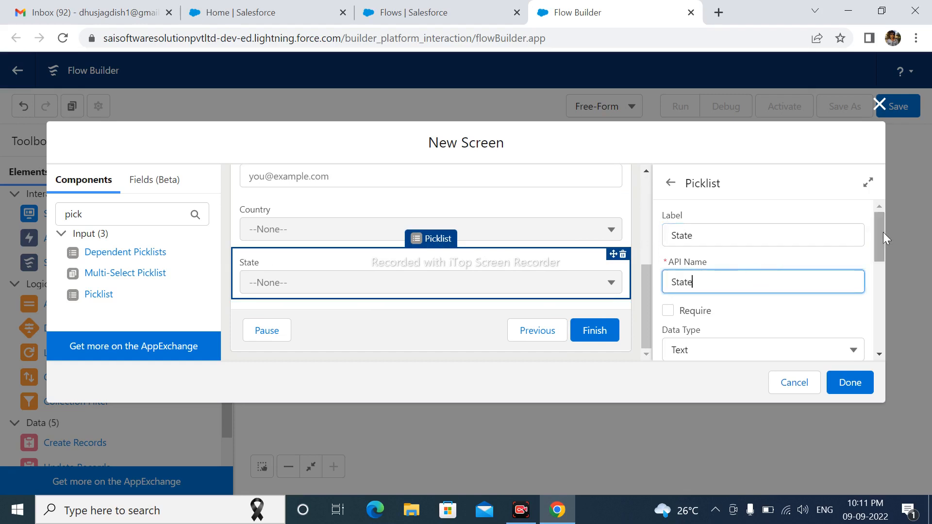
left_click_drag(883, 233, 873, 303)
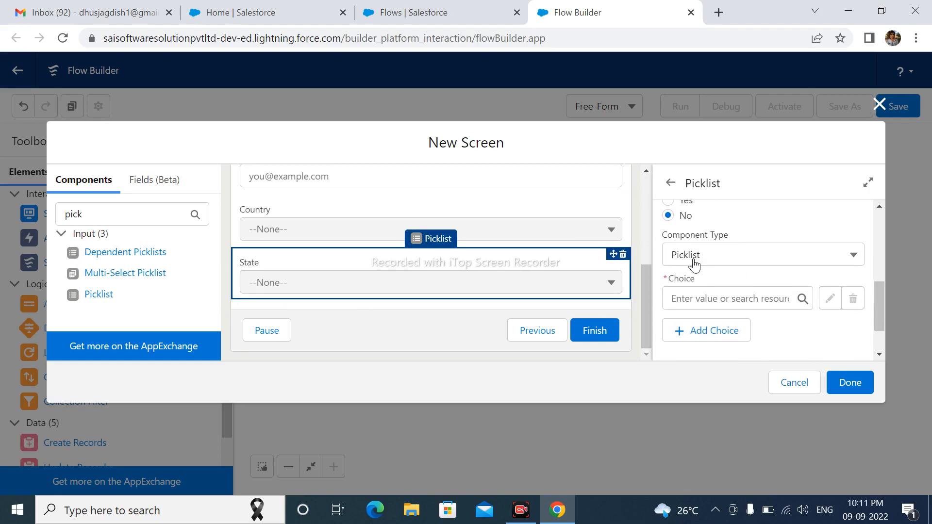
left_click(692, 294)
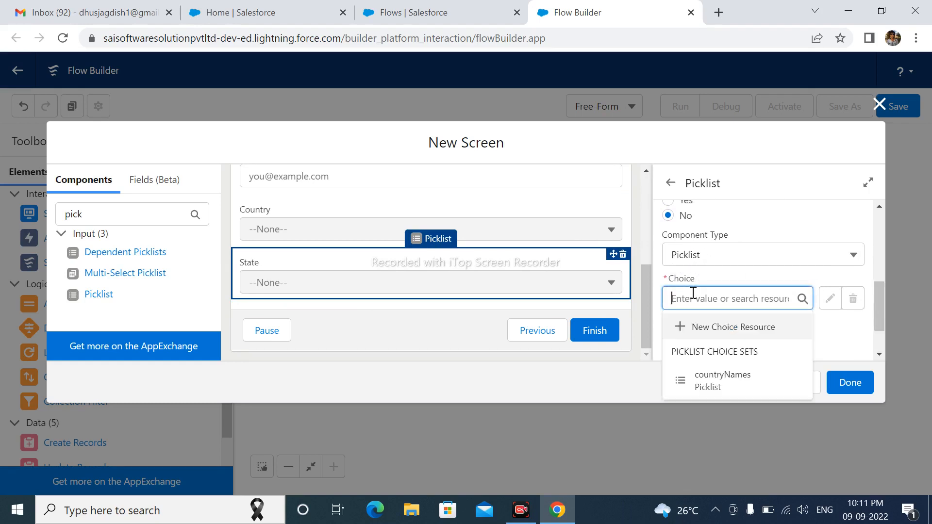
type("india")
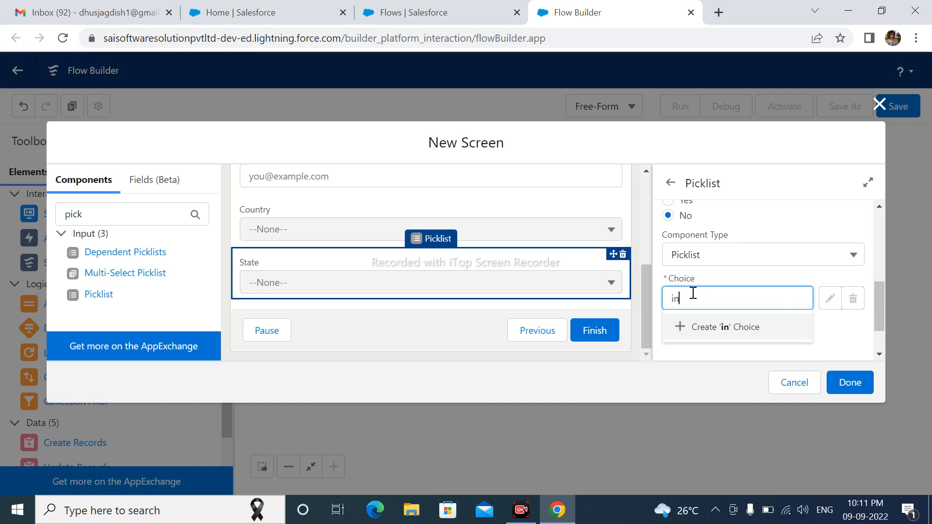
key("BackSpace")
key("BackSpace")
key("BackSpace")
key("BackSpace")
key("BackSpace")
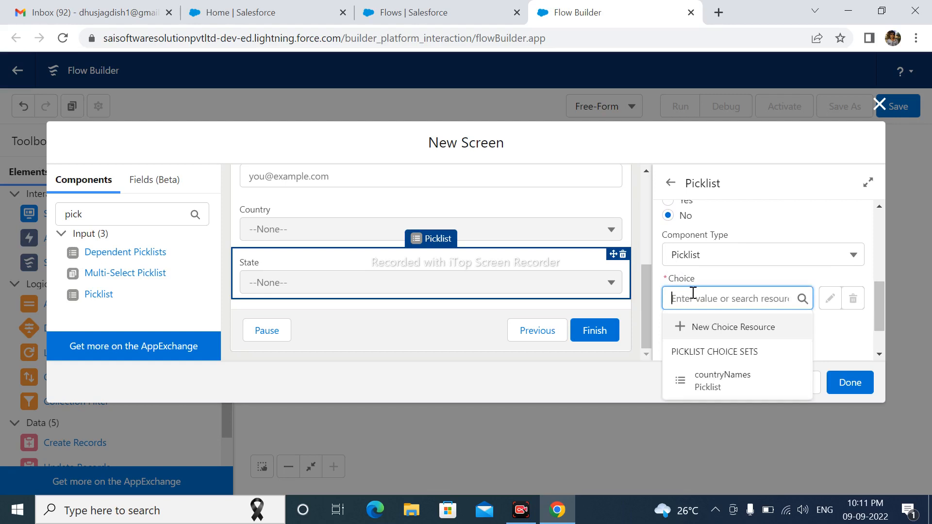
Step: Try to enter Maharashtra as plain text for the State picklist's choice
type("Mahar")
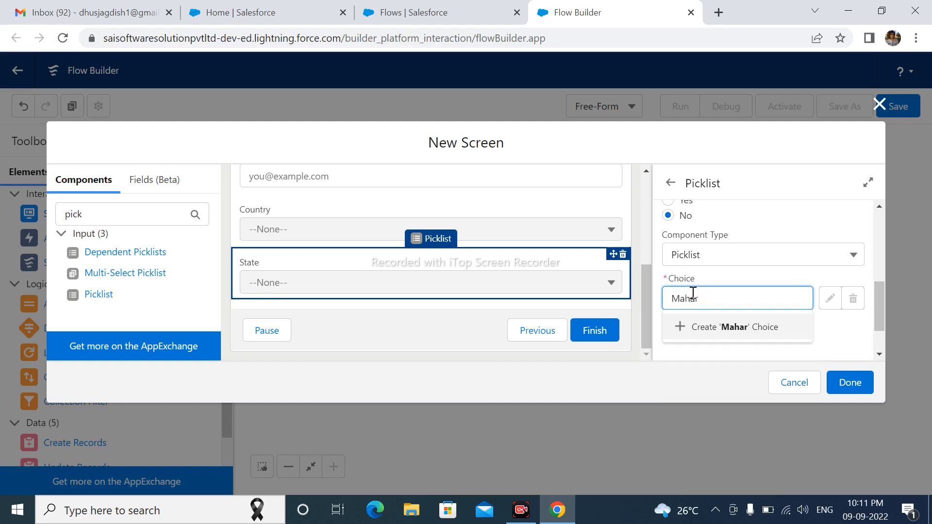
type("ashtra")
left_click(658, 357)
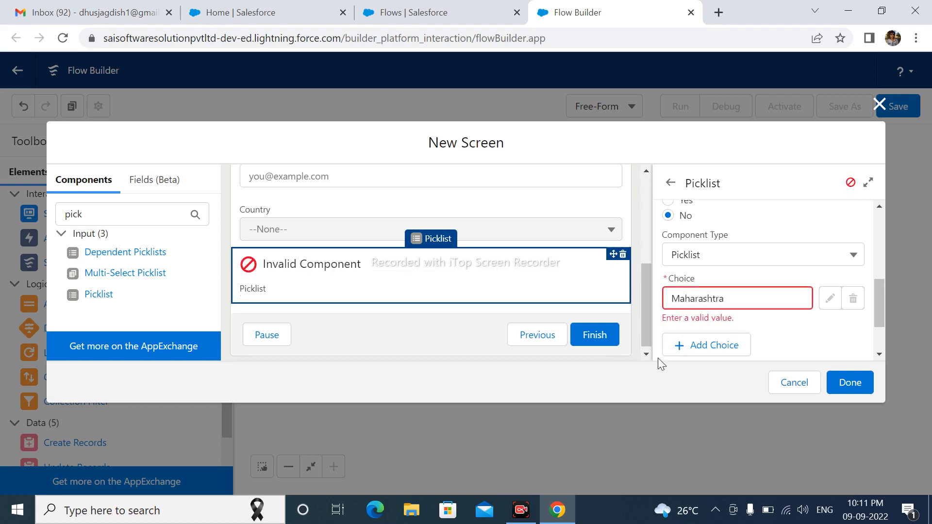
left_click(733, 300)
scroll(766, 303, "down", 2)
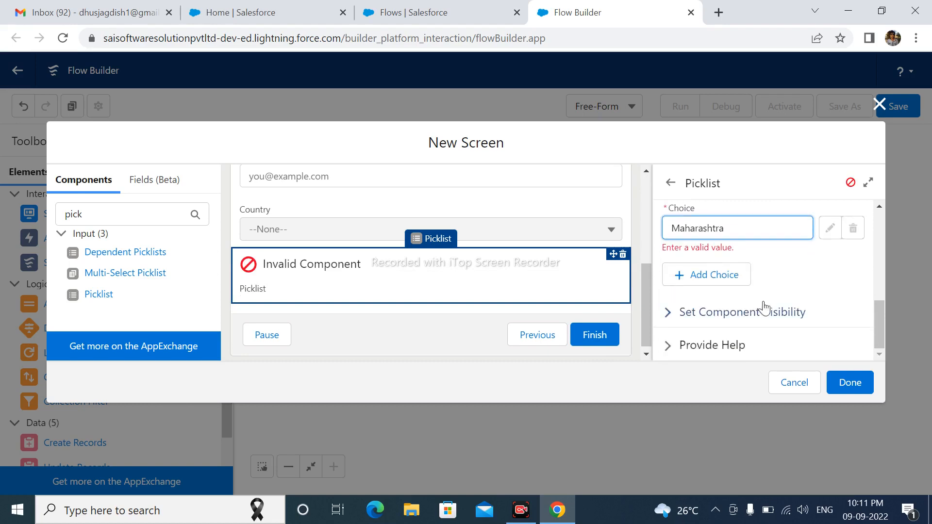
scroll(728, 272, "up", 3)
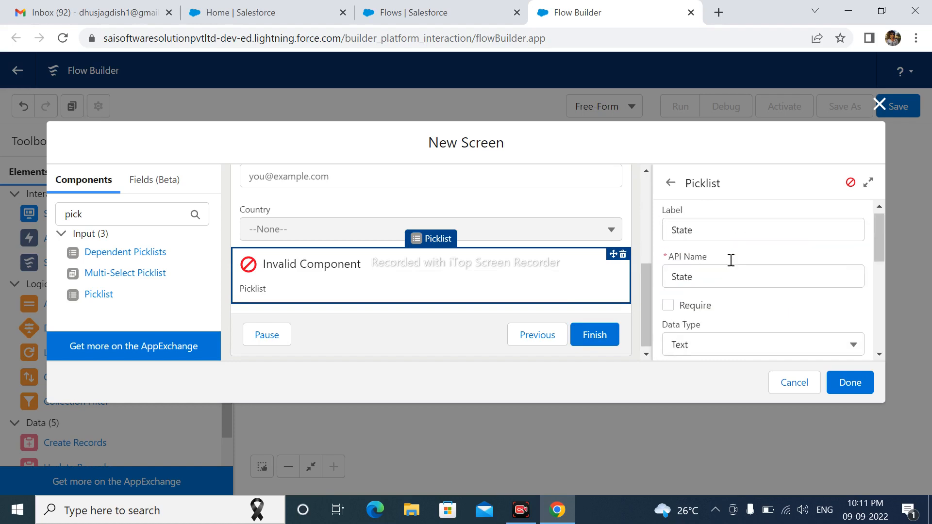
left_click(465, 323)
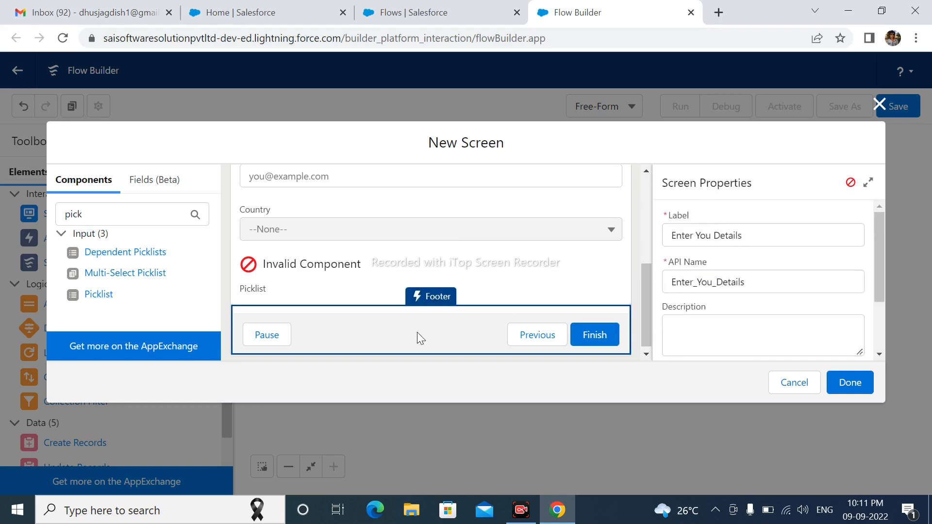
scroll(752, 291, "down", 2)
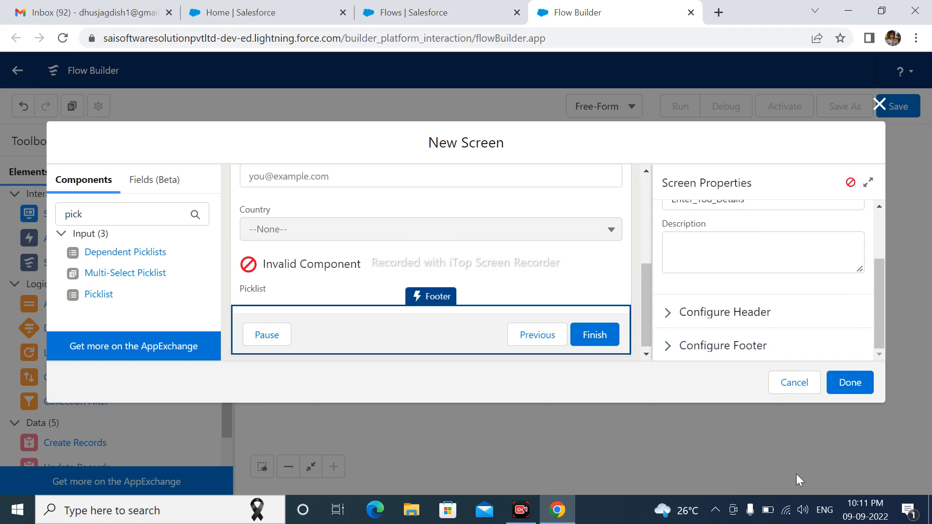
Step: Enter Maharashtra for the State picklist's choice and try to create it as a new choice resource
left_click(699, 233)
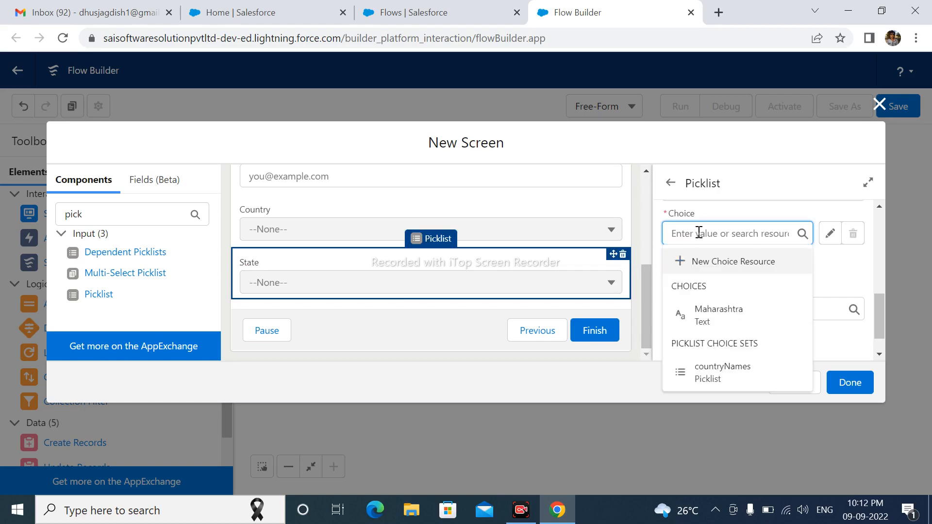
type("Maharashtra")
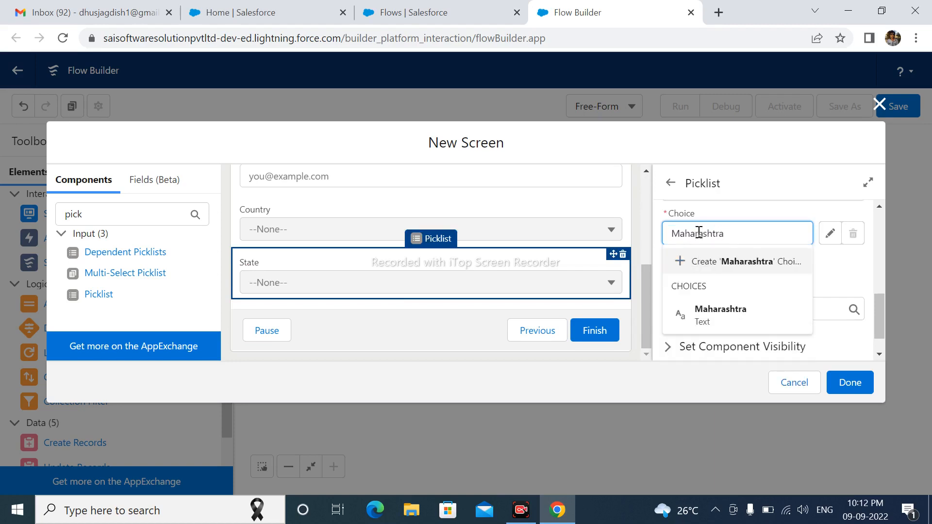
left_click(744, 270)
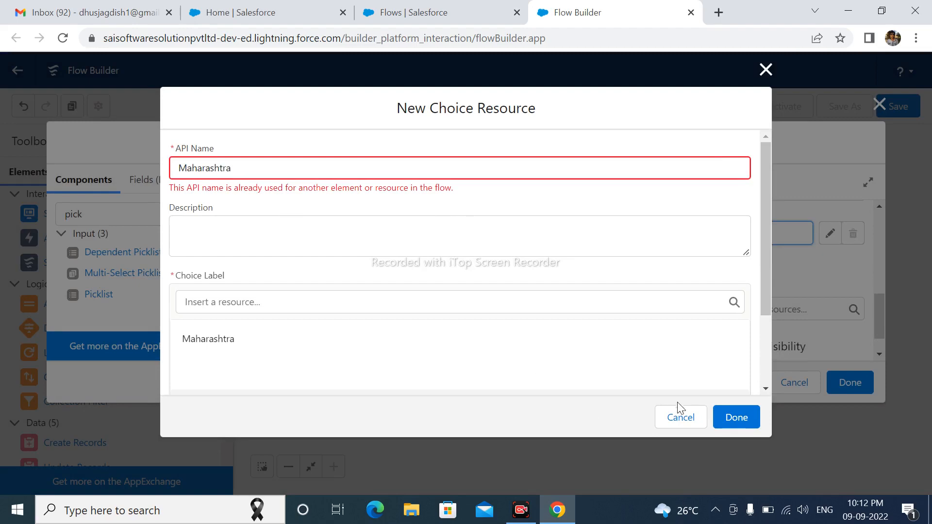
left_click(726, 418)
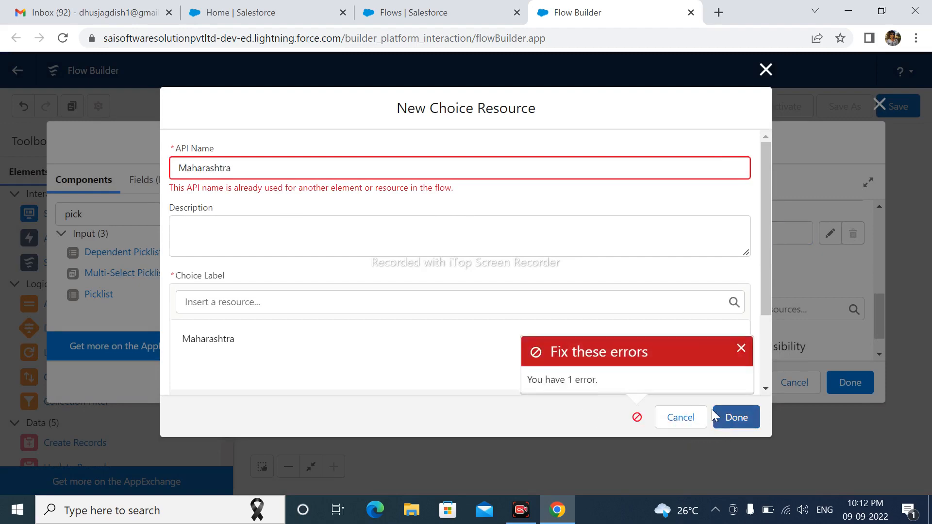
left_click(679, 417)
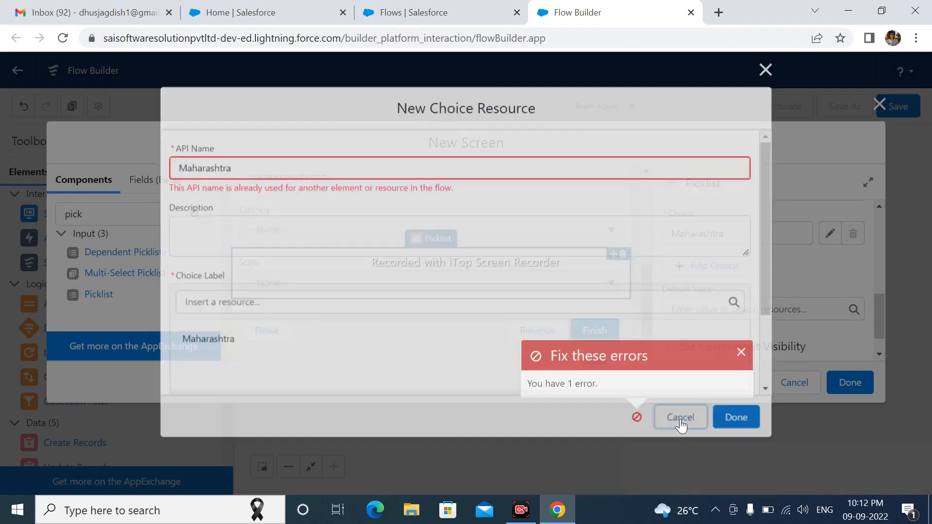
left_click(707, 306)
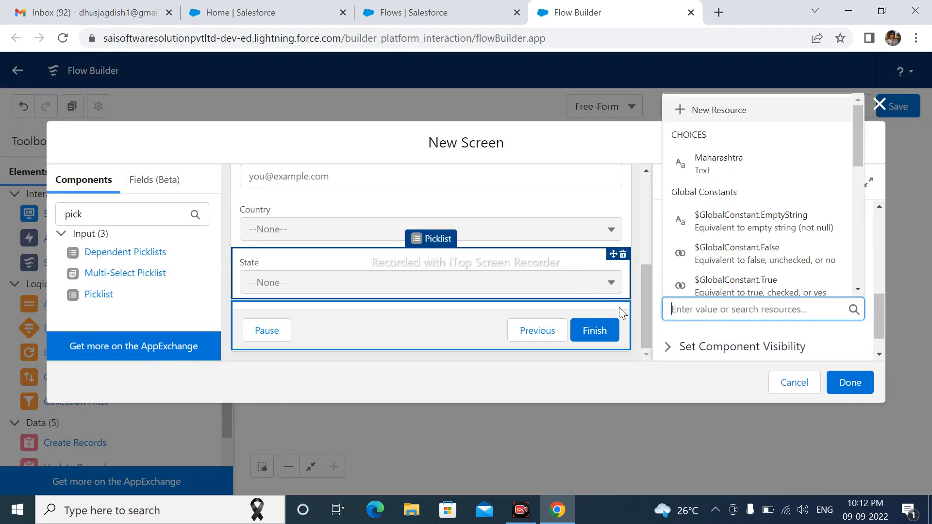
left_click(647, 307)
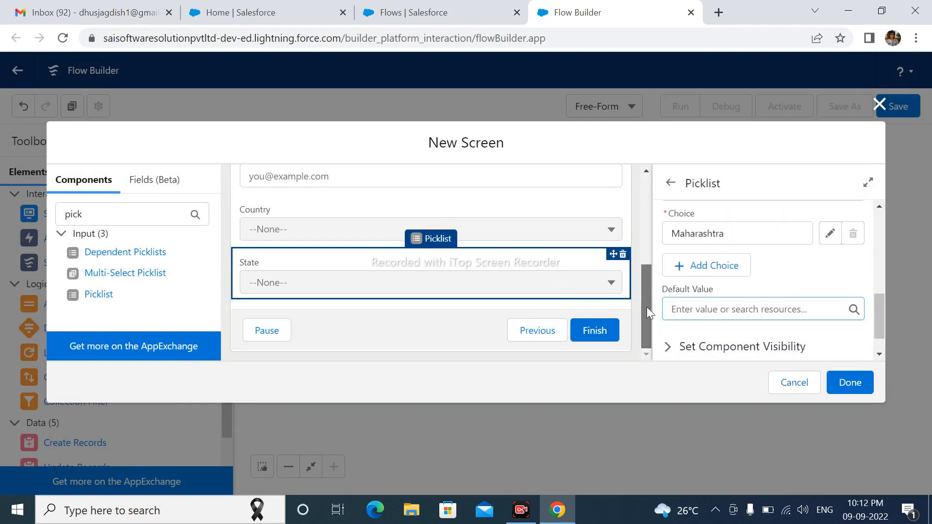
Step: Add a second choice to the State picklist and create it as Gujrat
left_click(728, 262)
left_click(698, 284)
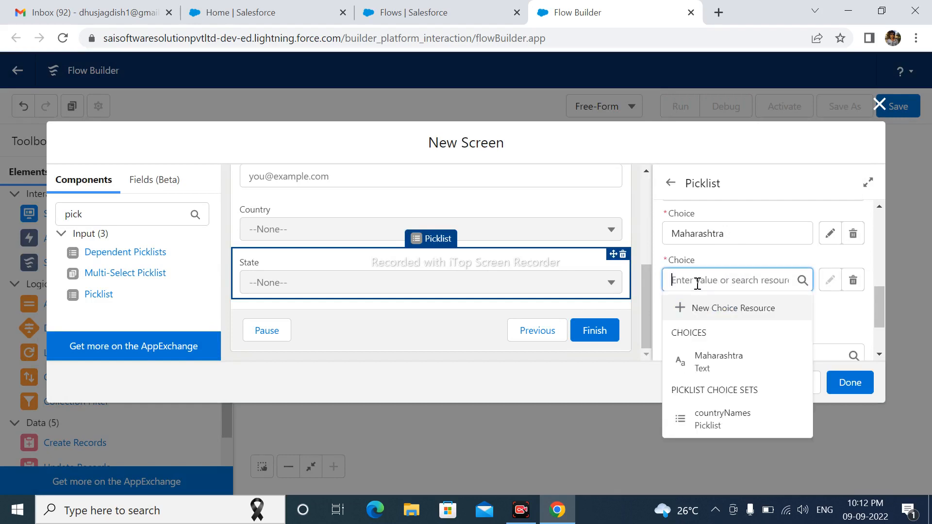
type("G")
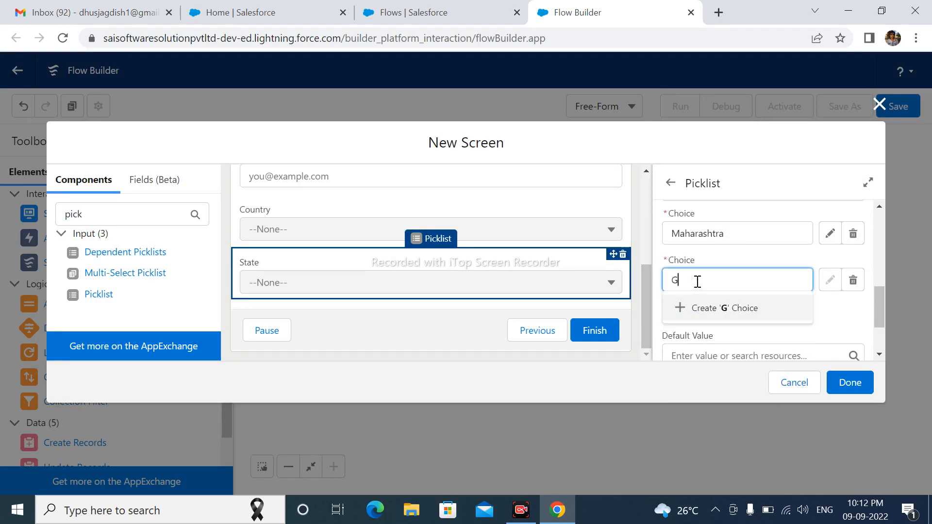
type("ujrat")
left_click(723, 308)
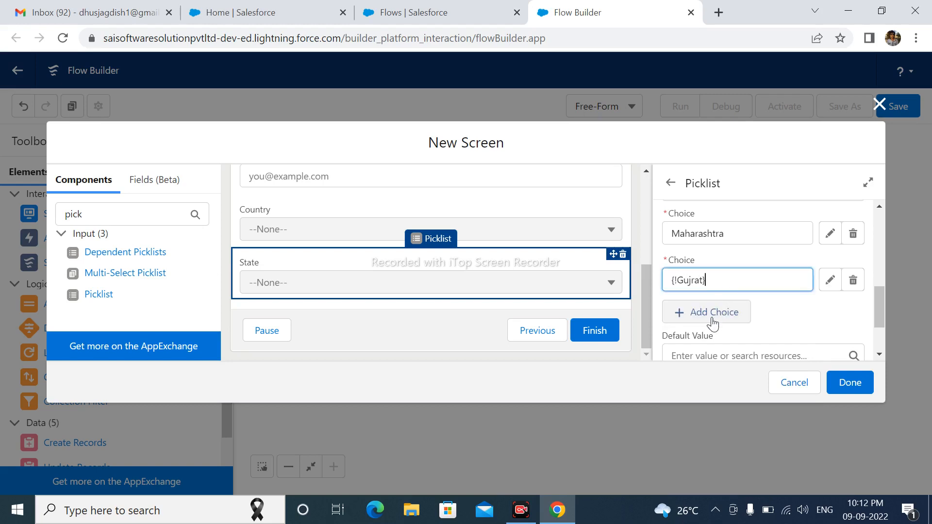
Step: Add a third choice to the State picklist and create it as Kerala
left_click(712, 316)
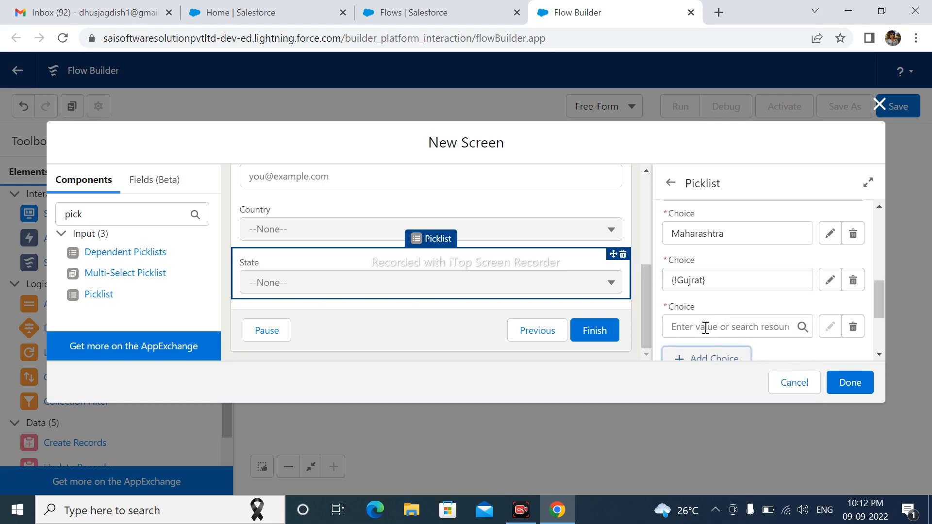
left_click(705, 328)
type("Kerala")
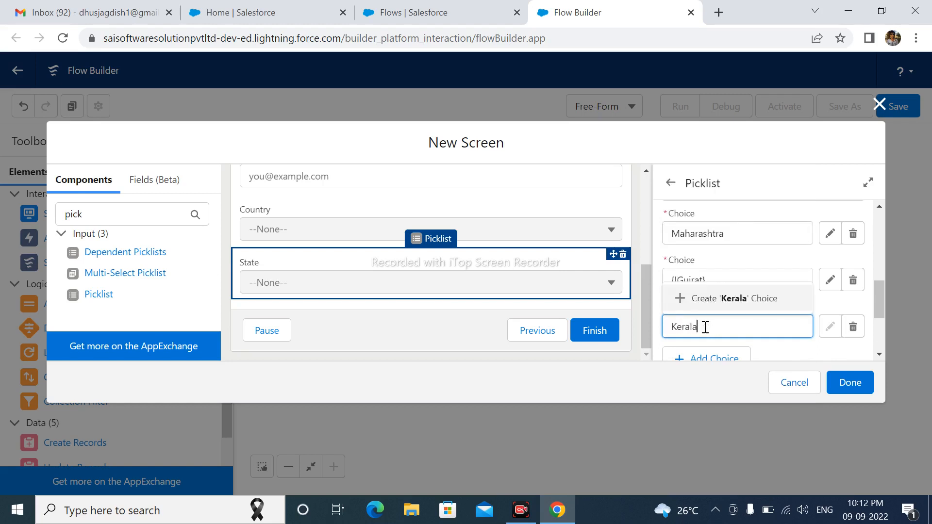
left_click(712, 299)
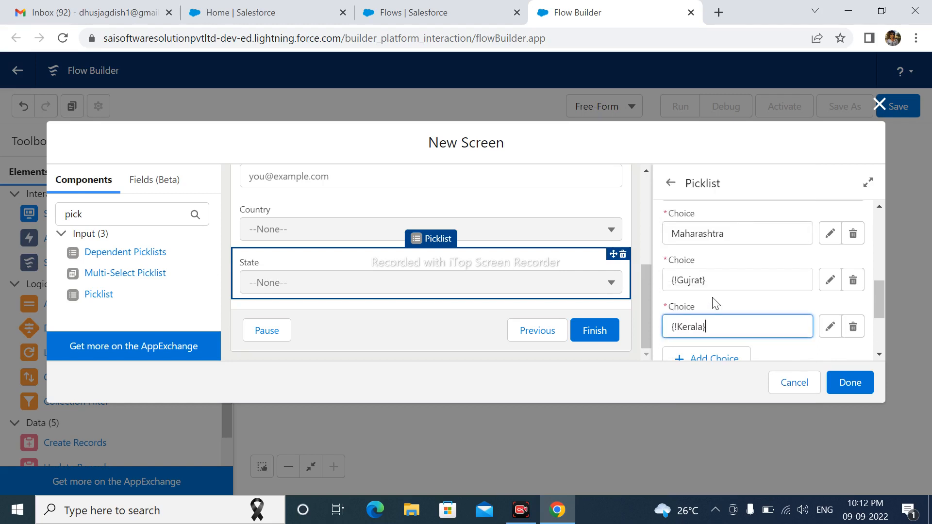
Step: Replace the State picklist's Maharashtra choice with a newly created Delhi choice
left_click_drag(727, 232, 663, 236)
key("BackSpace")
type("D")
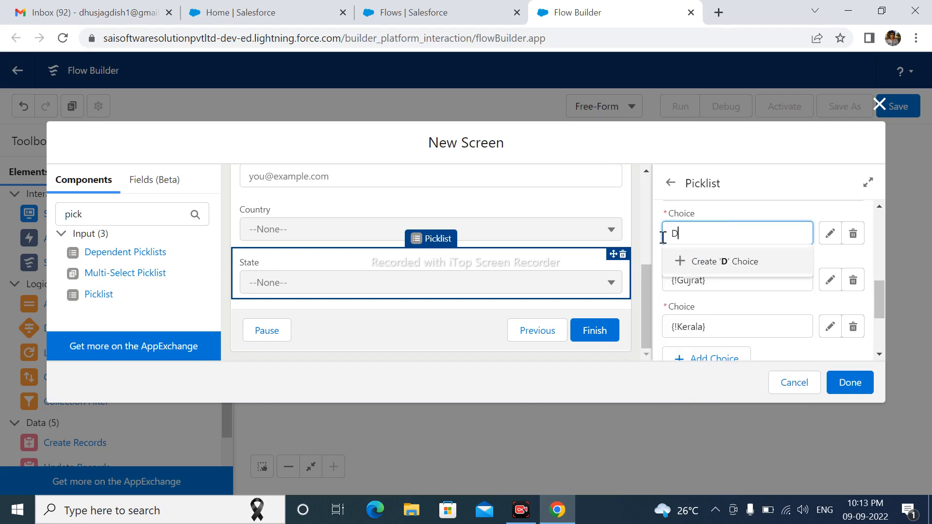
type("elhi")
left_click(709, 267)
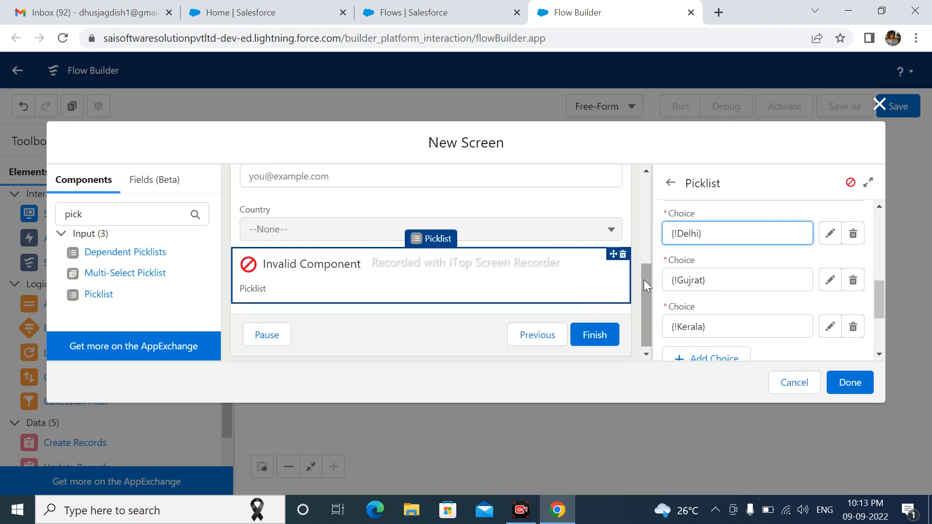
Step: Examine the screen's properties and the invalid State picklist's configured choices
left_click(443, 329)
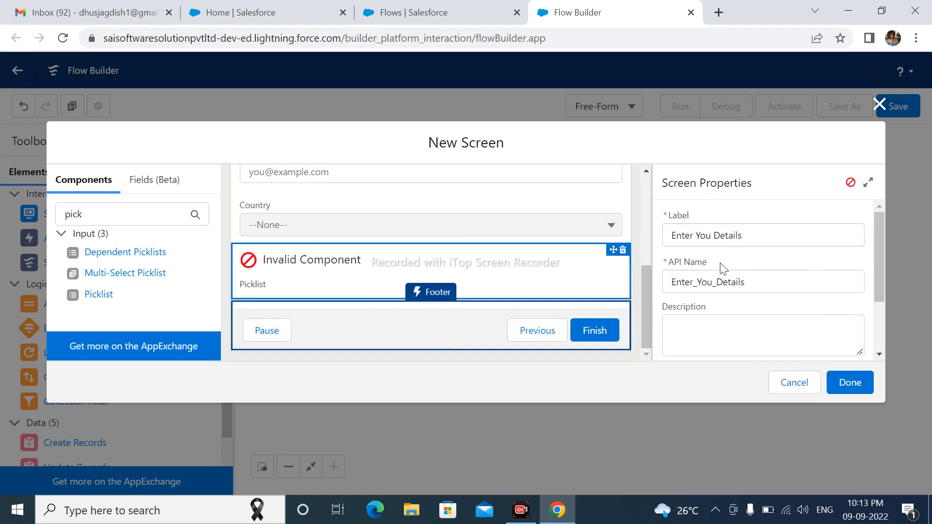
scroll(765, 277, "down", 3)
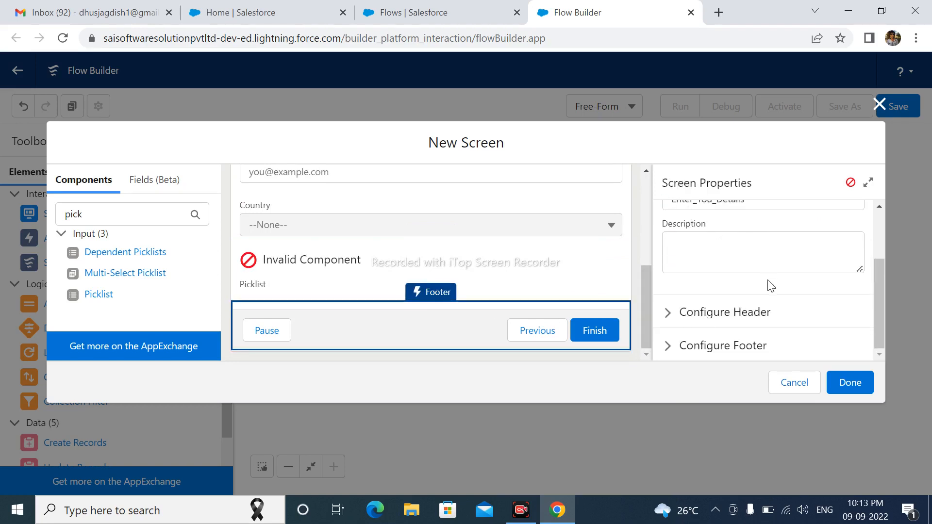
scroll(765, 285, "up", 3)
left_click(487, 284)
scroll(786, 272, "down", 3)
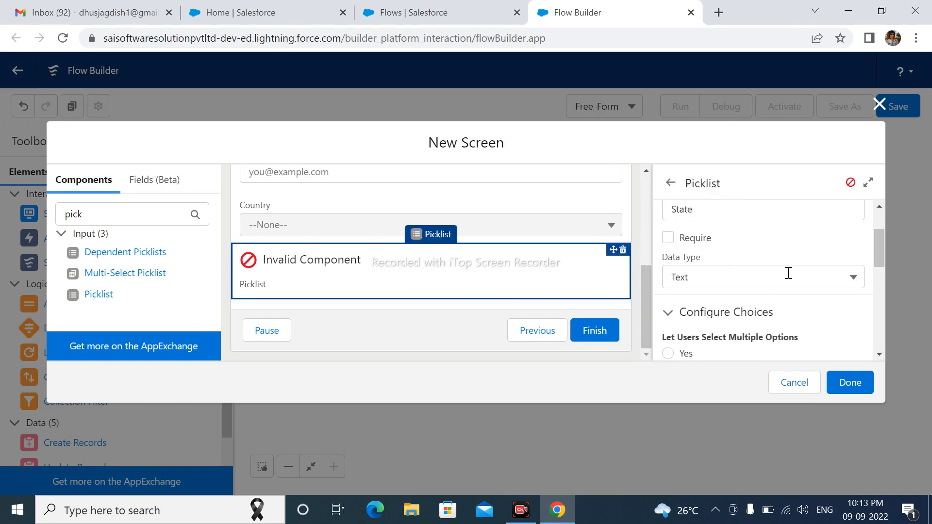
scroll(788, 273, "down", 4)
scroll(786, 271, "up", 2)
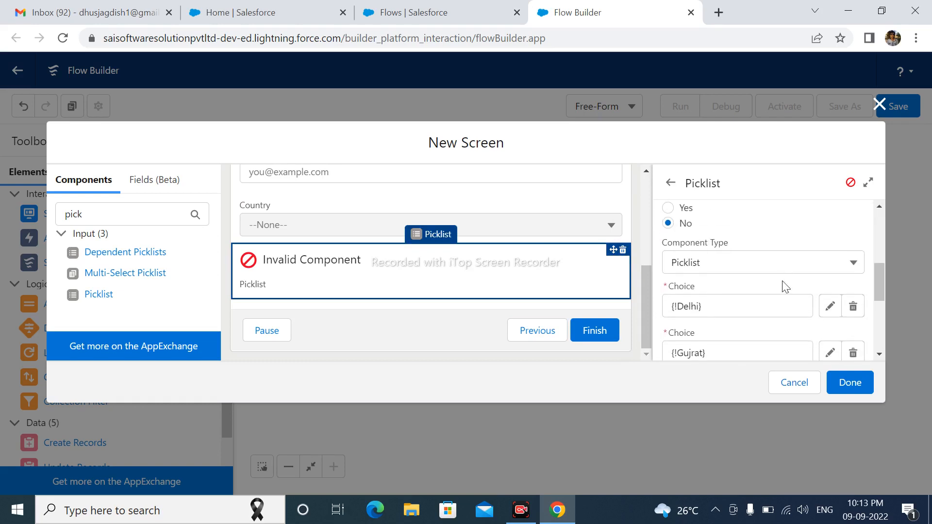
Step: Clear the State picklist's first choice and assign the existing Delhi choice resource to it
left_click(715, 311)
key("BackSpace")
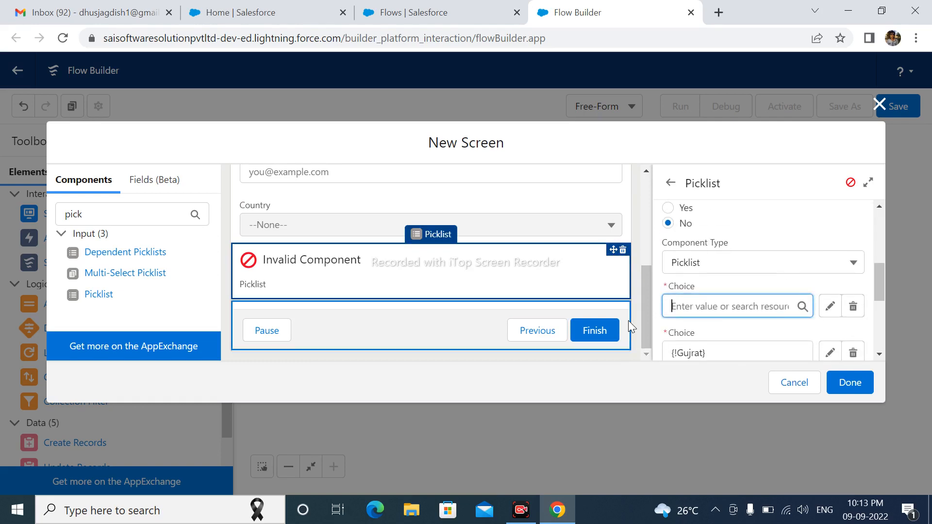
type("delhi")
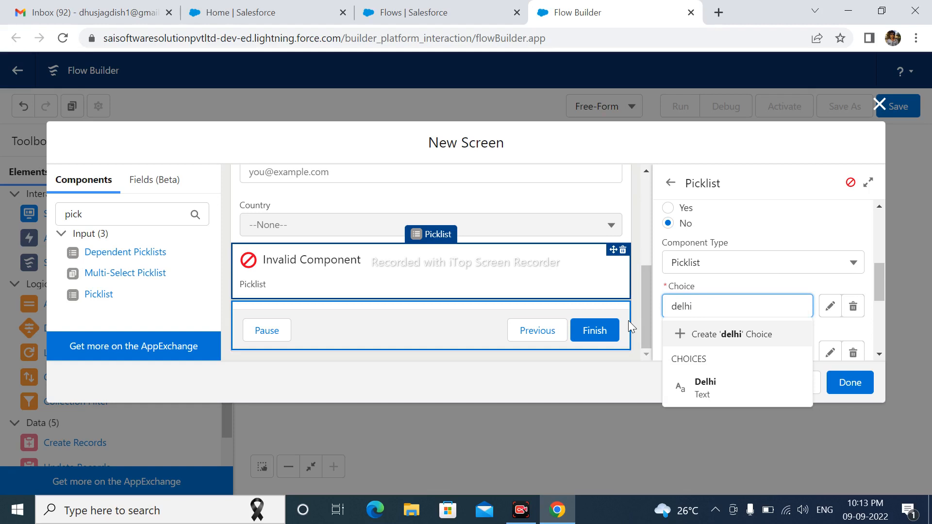
left_click(408, 371)
left_click(699, 307)
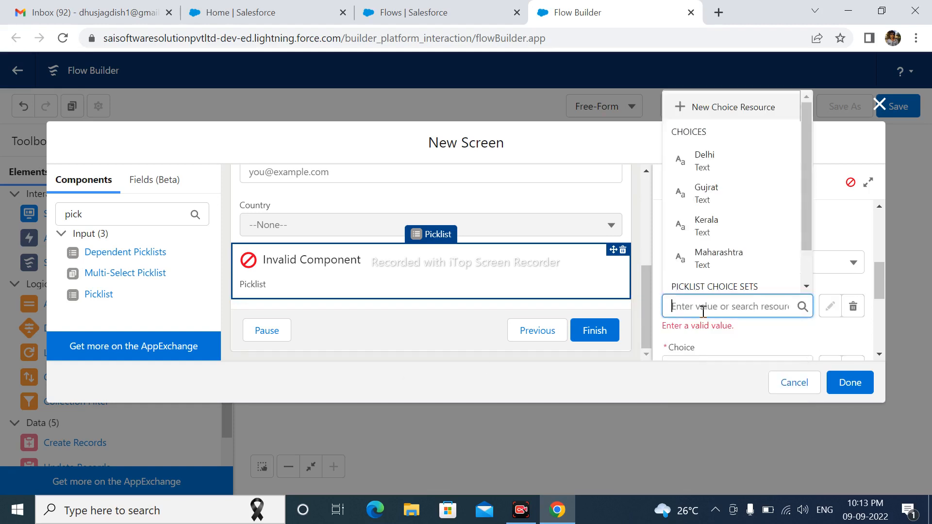
type("De")
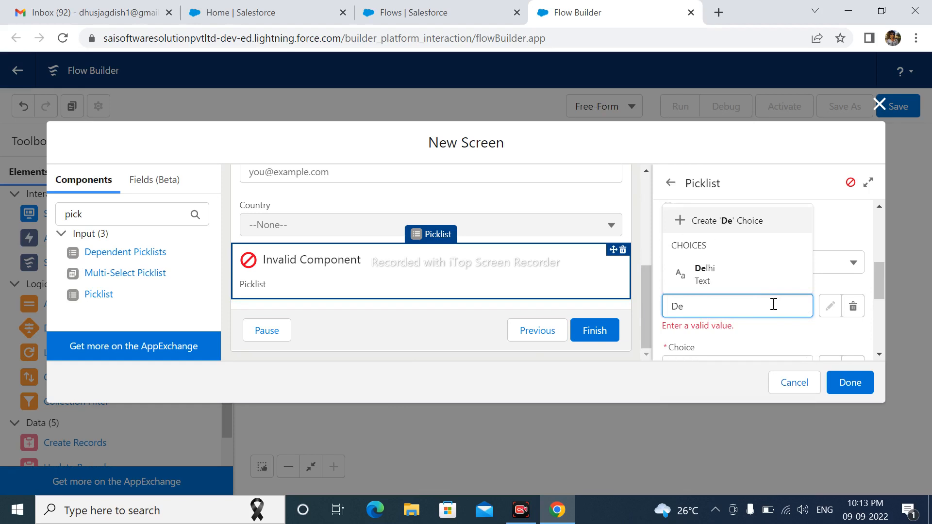
left_click(723, 275)
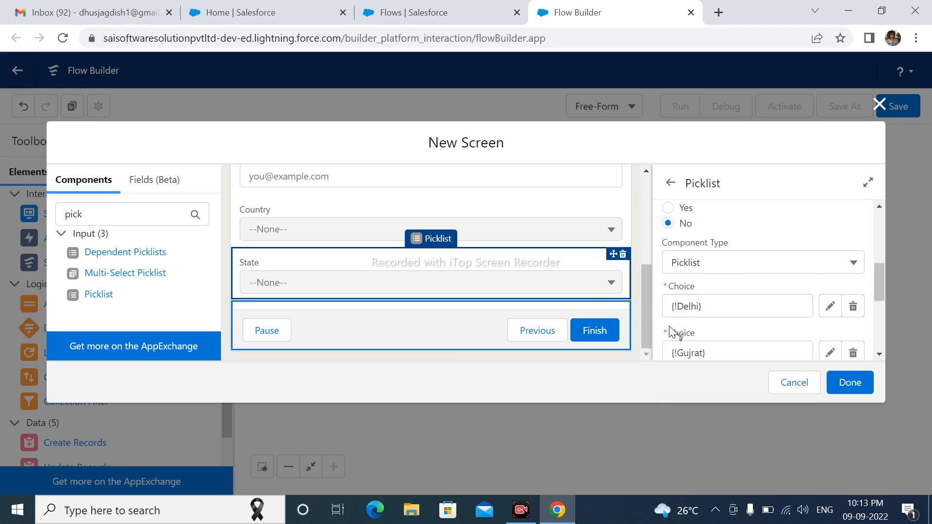
Step: Finish the Enter You Details screen and connect the Start element to it
scroll(716, 310, "down", 4)
scroll(715, 310, "up", 2)
scroll(715, 310, "up", 3)
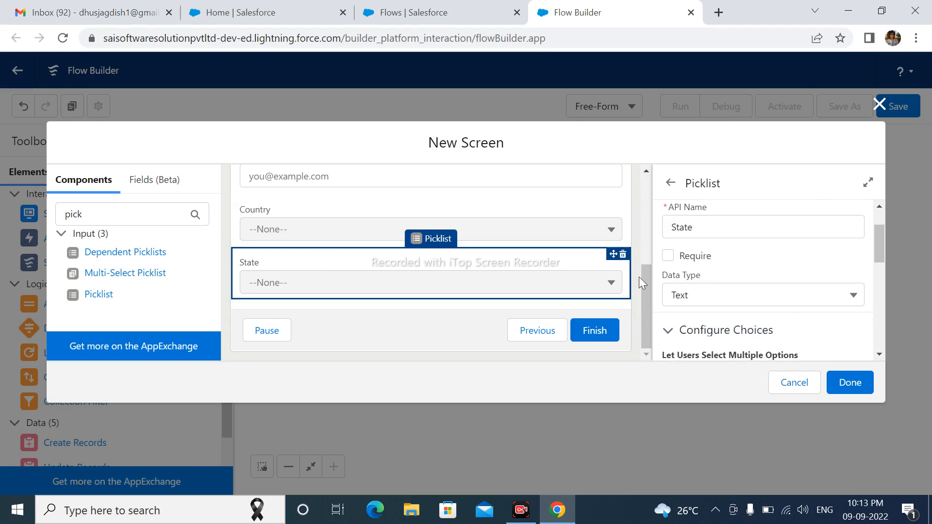
left_click(859, 385)
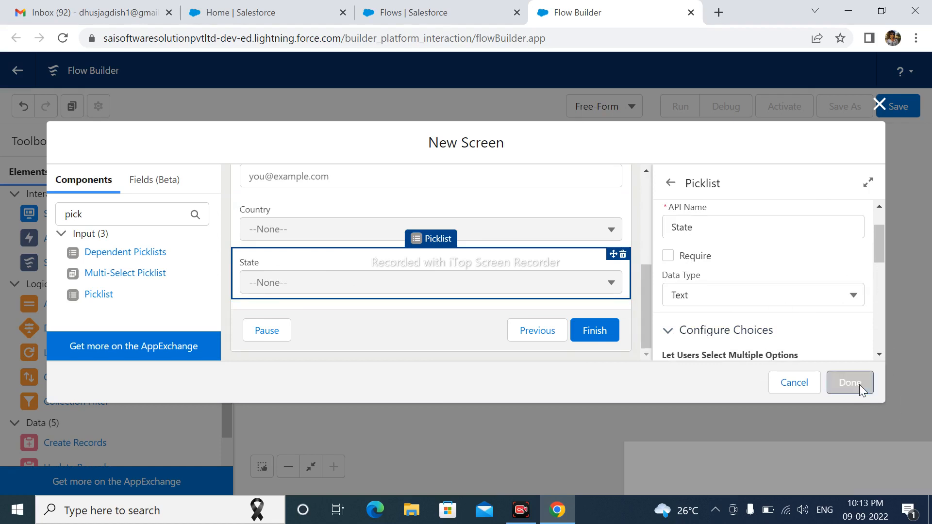
left_click_drag(583, 223, 590, 284)
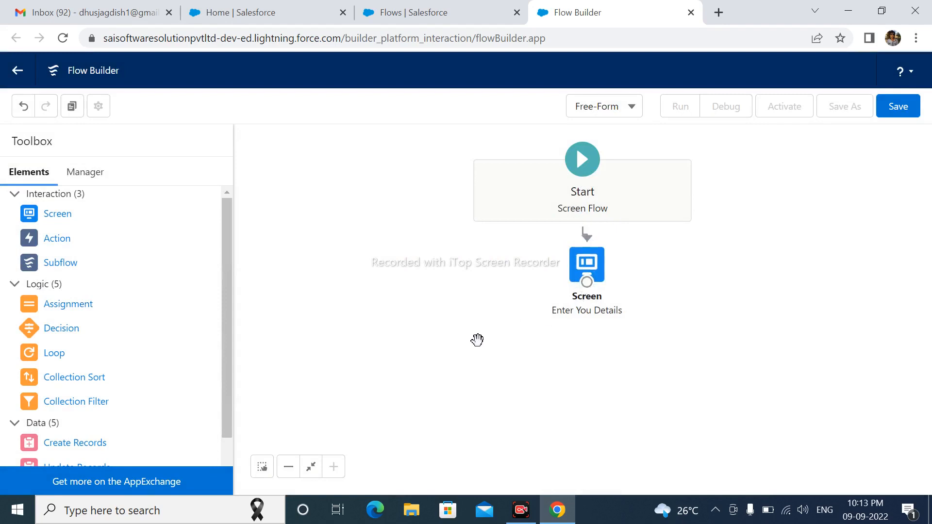
Step: Save the flow with the label Create Record
left_click(897, 107)
left_click(223, 217)
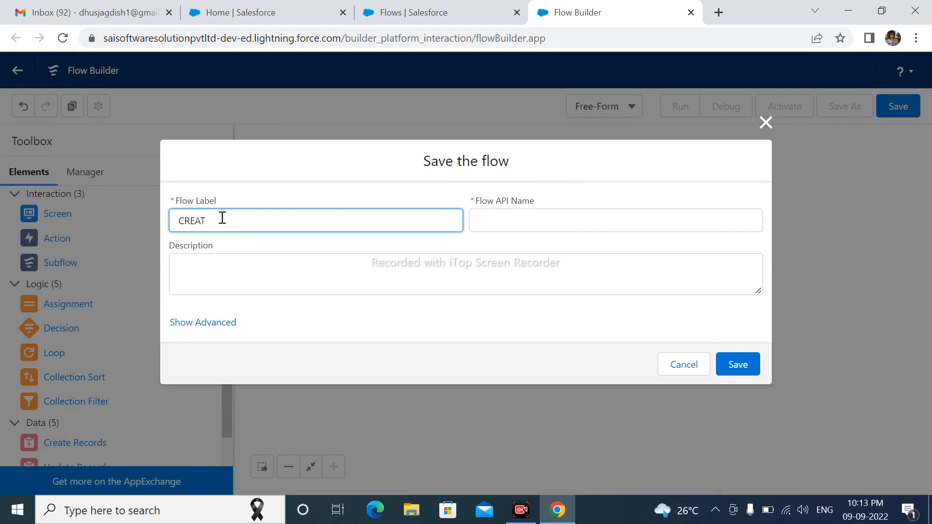
key("BackSpace")
key("BackSpace")
key("BackSpace")
key("BackSpace")
key("BackSpace")
left_click(520, 184)
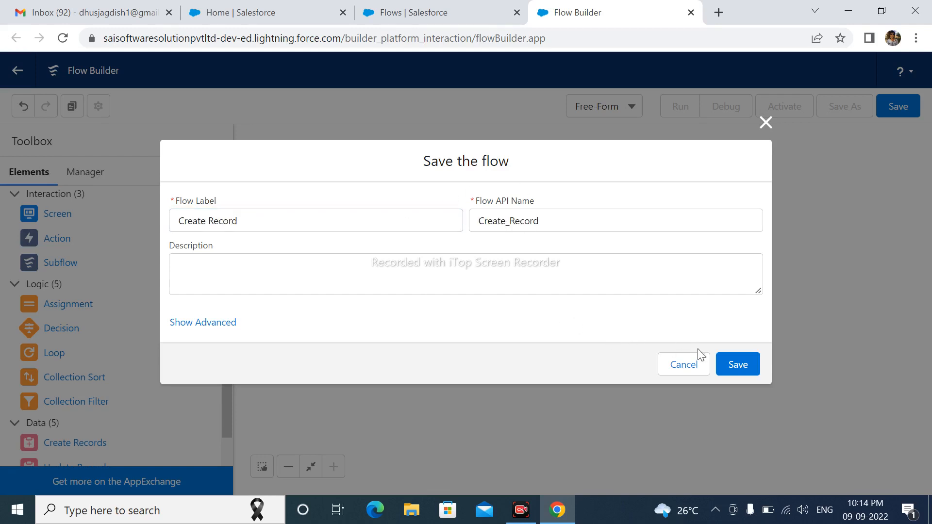
left_click(727, 365)
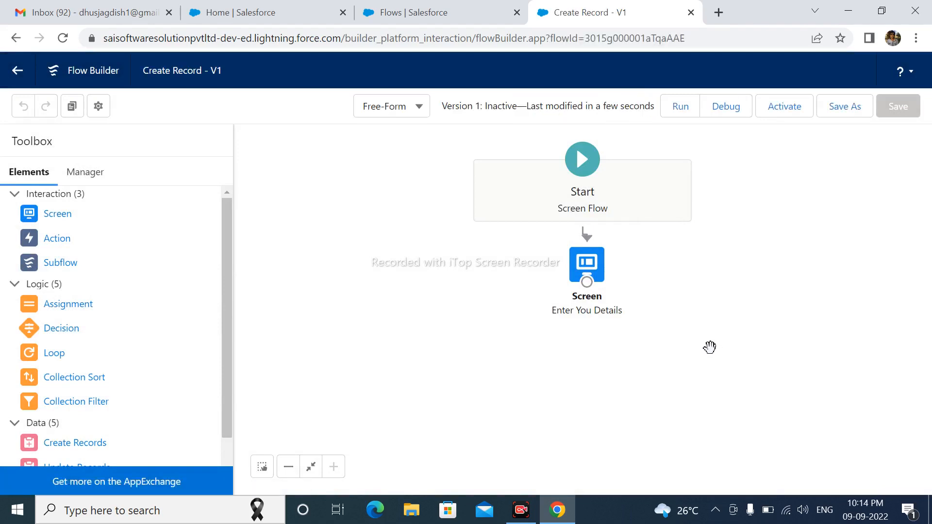
Step: Run the flow to check its form, and close the preview
left_click(673, 107)
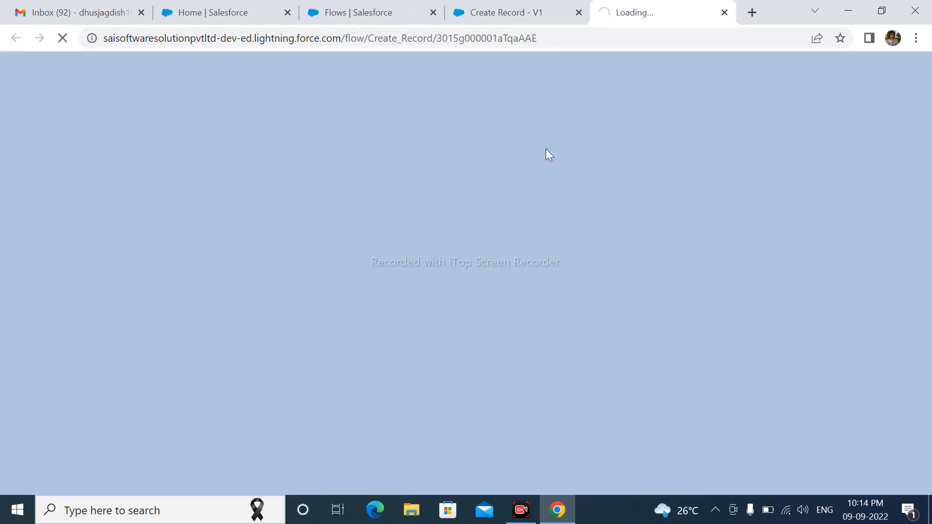
mouse_move(535, 17)
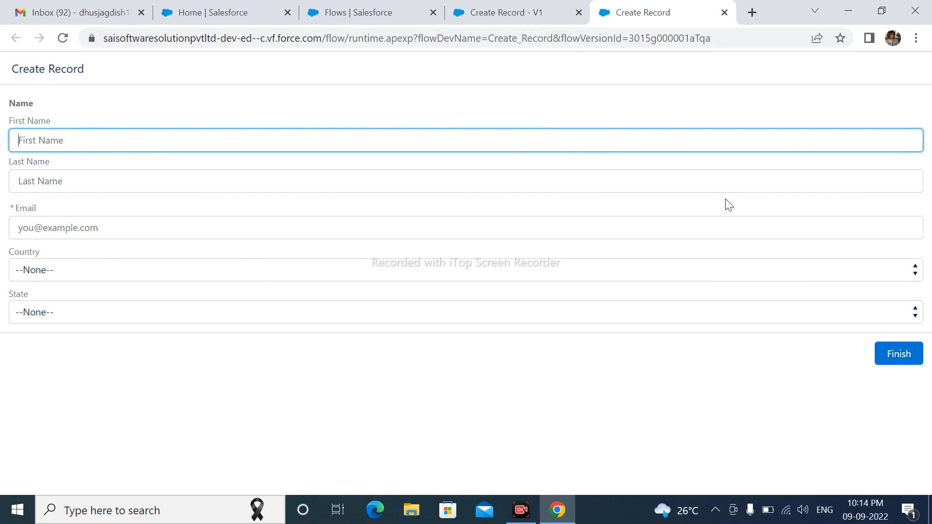
left_click(724, 12)
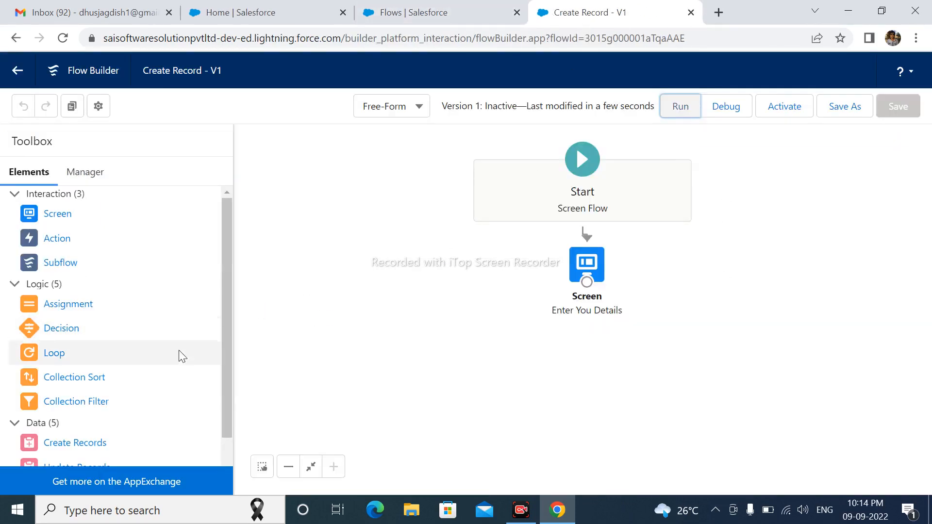
Step: Add a Create Records element below the Enter You Details screen and label it Create Record
left_click_drag(230, 306, 232, 377)
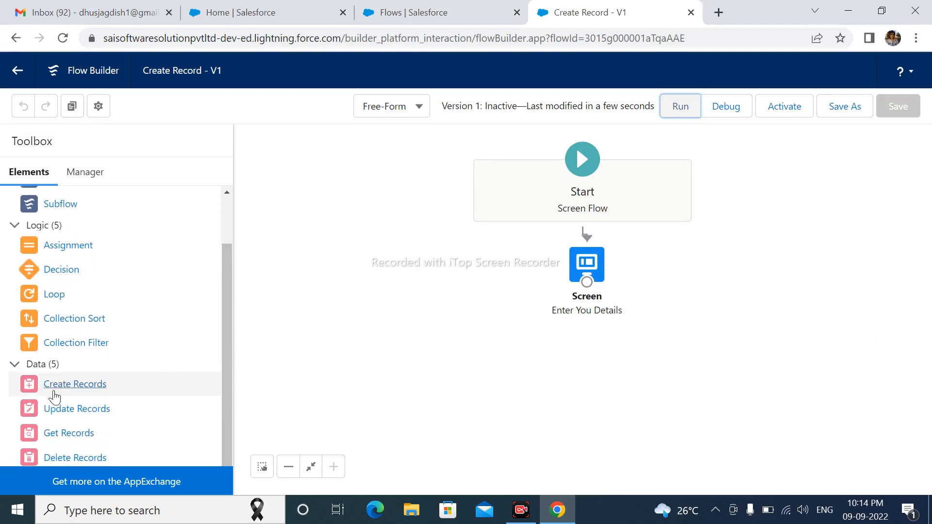
left_click_drag(55, 390, 572, 351)
left_click(199, 195)
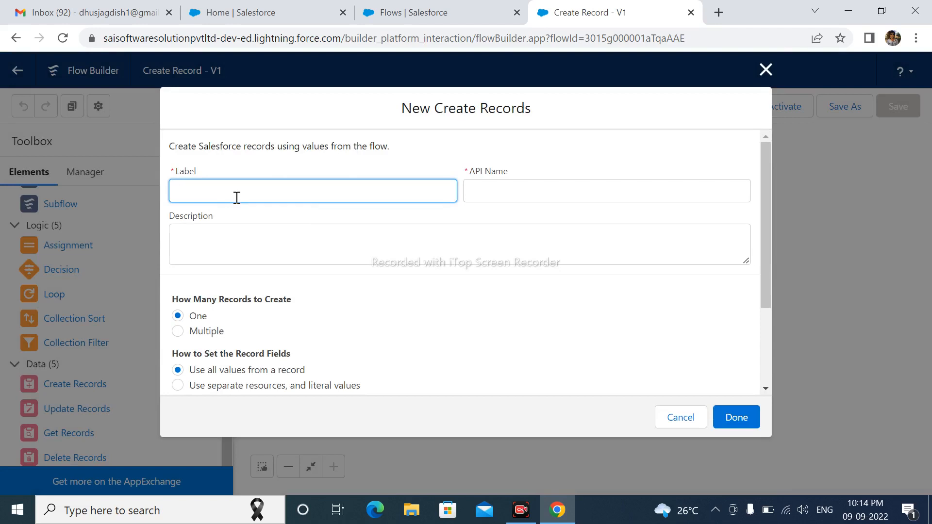
type("Create Record")
left_click(494, 189)
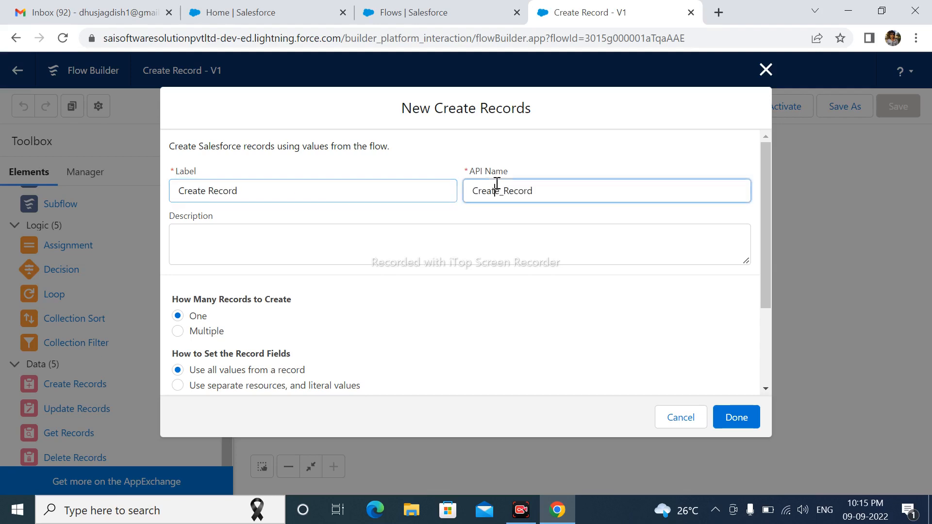
left_click(557, 156)
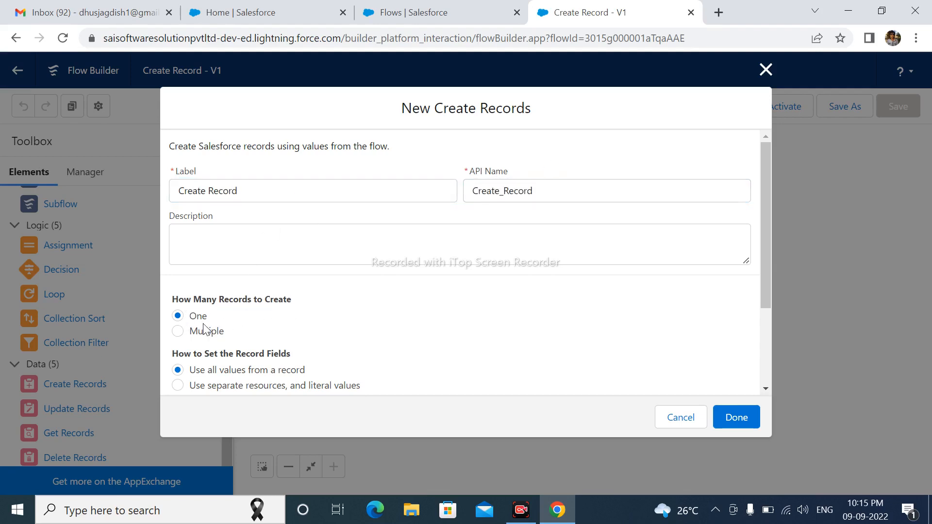
Step: Set the record fields to use separate resources and literal values
scroll(204, 329, "down", 1)
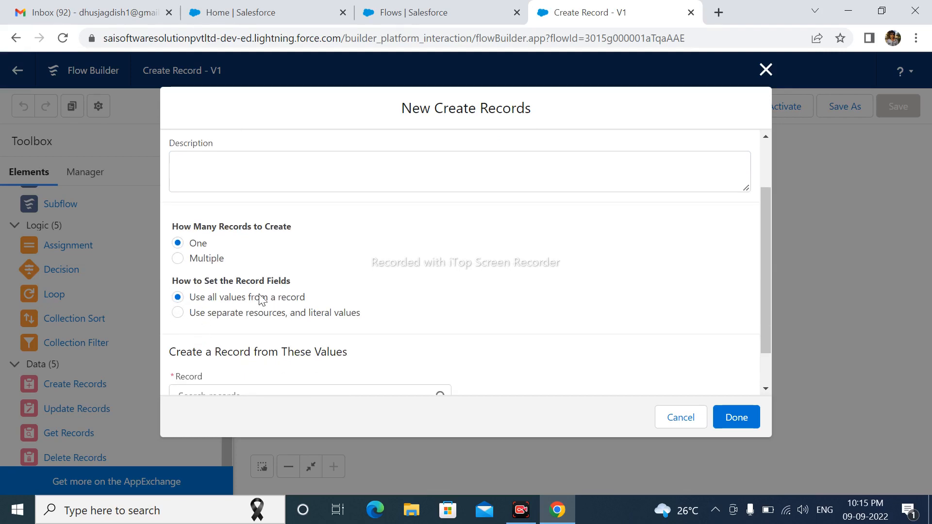
left_click(217, 314)
scroll(243, 319, "down", 1)
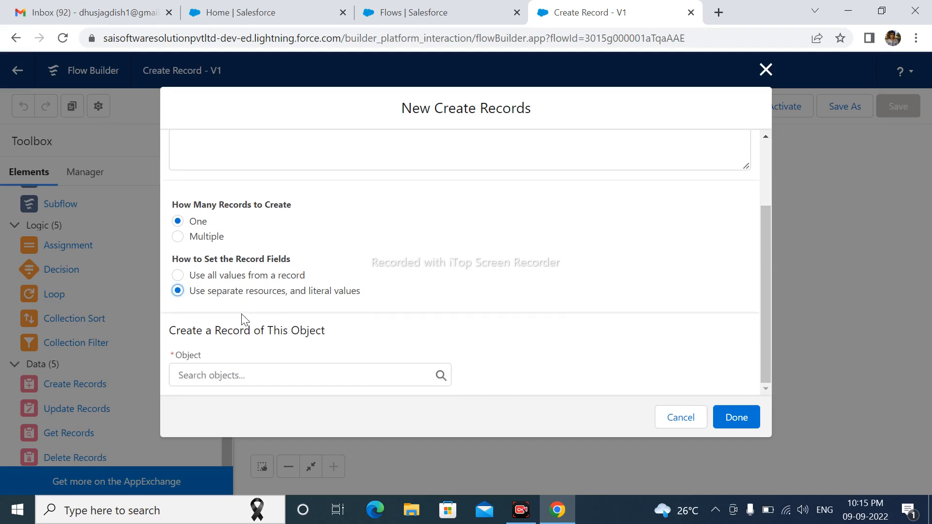
Step: Find the User Registered object and select it as the object of the record
left_click(235, 377)
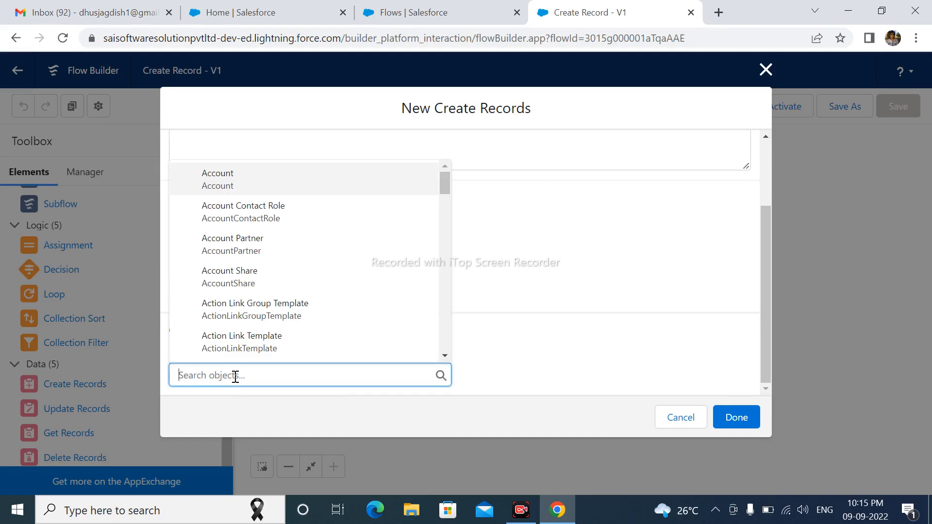
left_click_drag(444, 193, 444, 206)
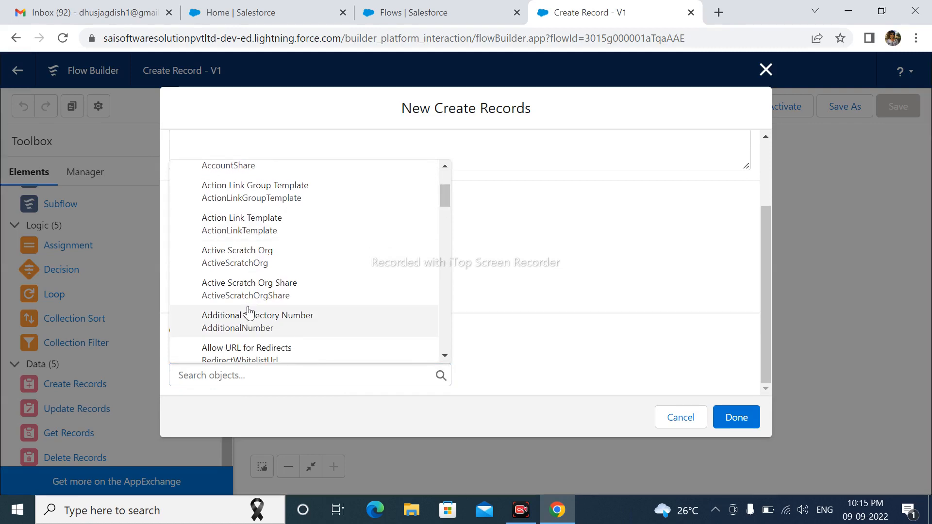
left_click(241, 365)
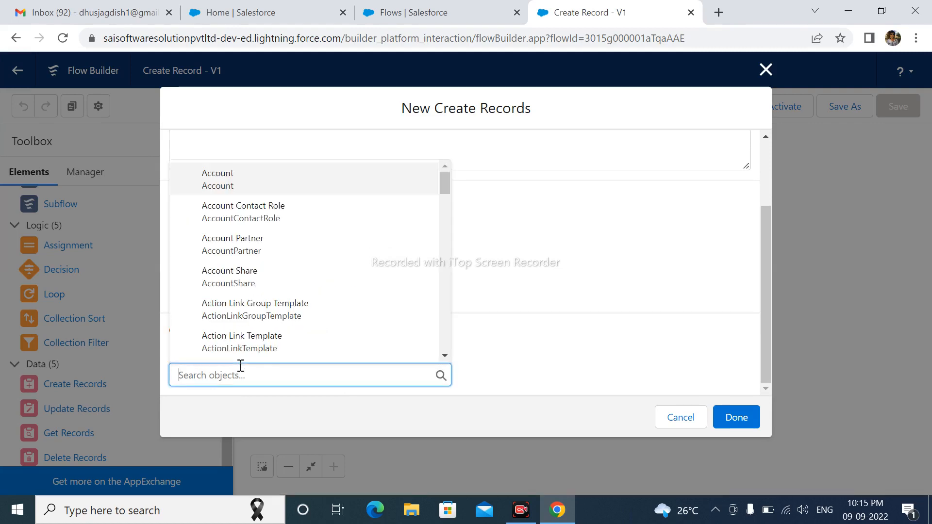
type("user re")
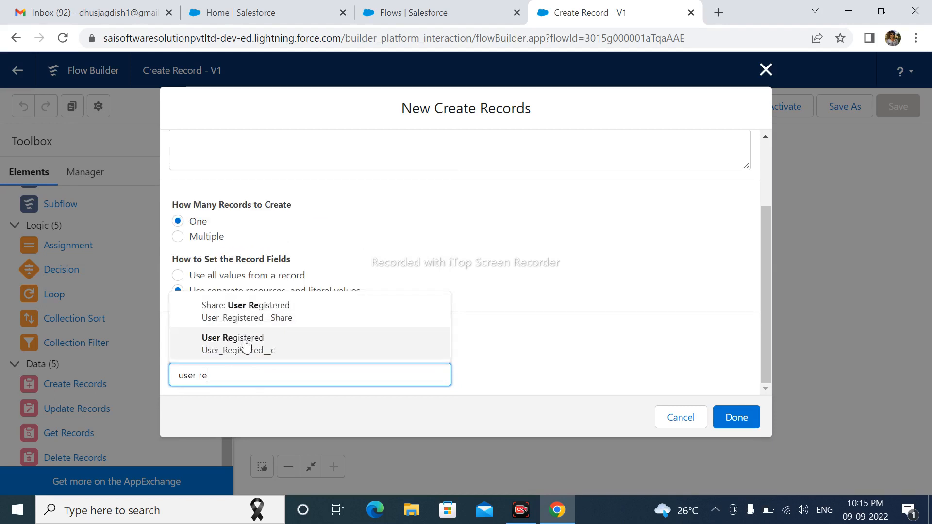
left_click(246, 344)
Step: Map the First_Name__c field of the User Registered record to the First Name of the fullName screen component
scroll(613, 359, "down", 3)
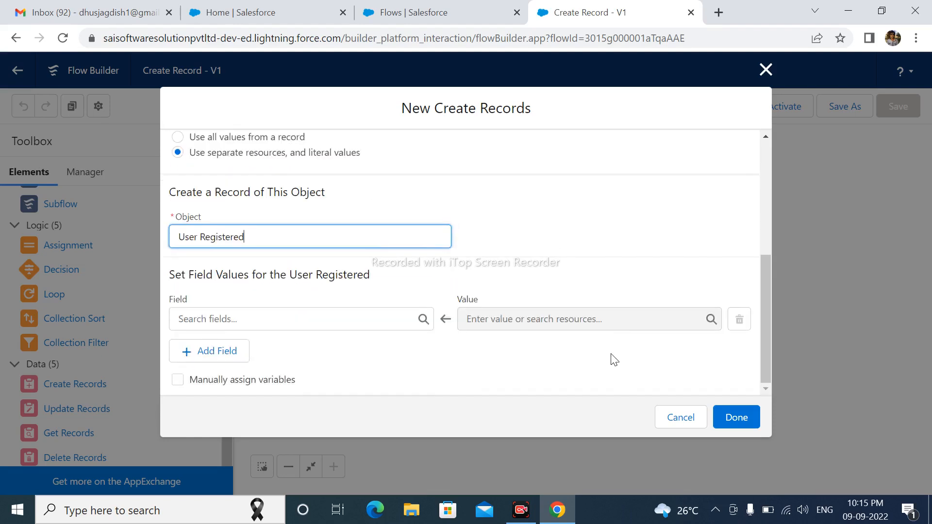
left_click(287, 317)
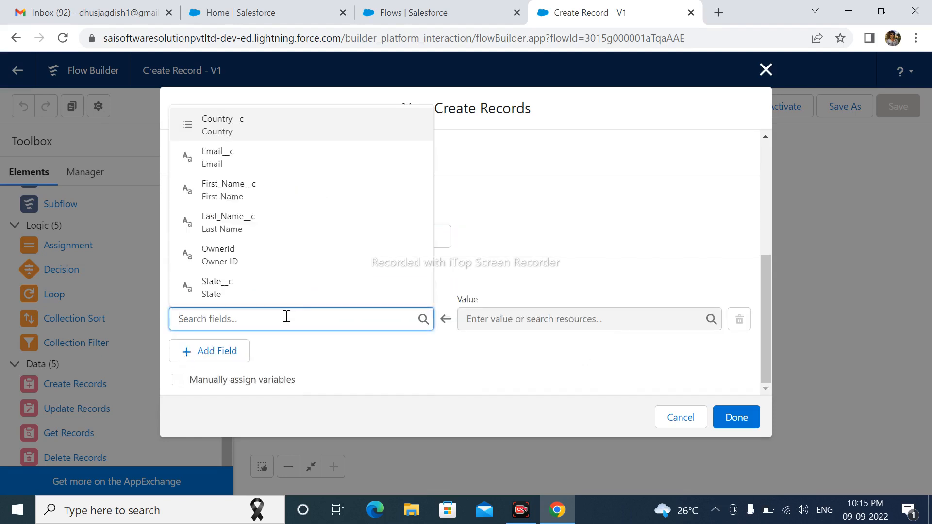
left_click(252, 198)
left_click(587, 318)
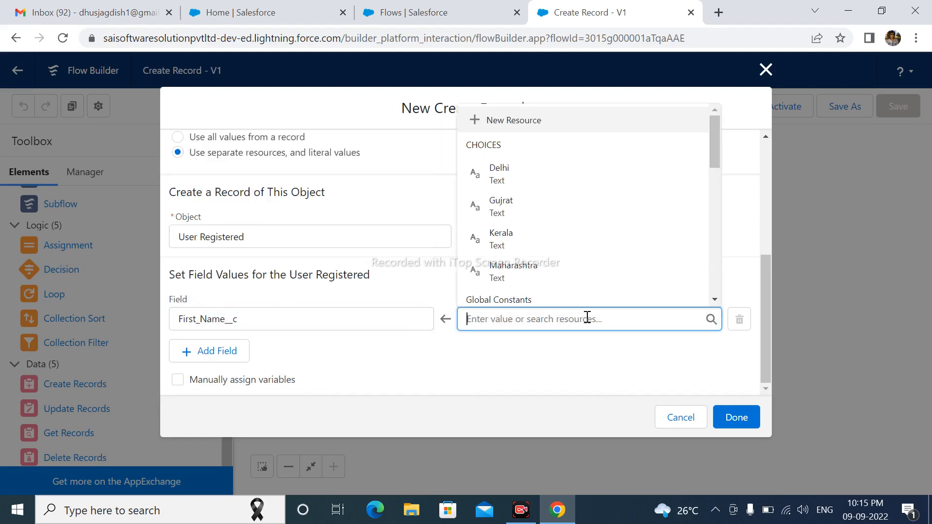
type("ful")
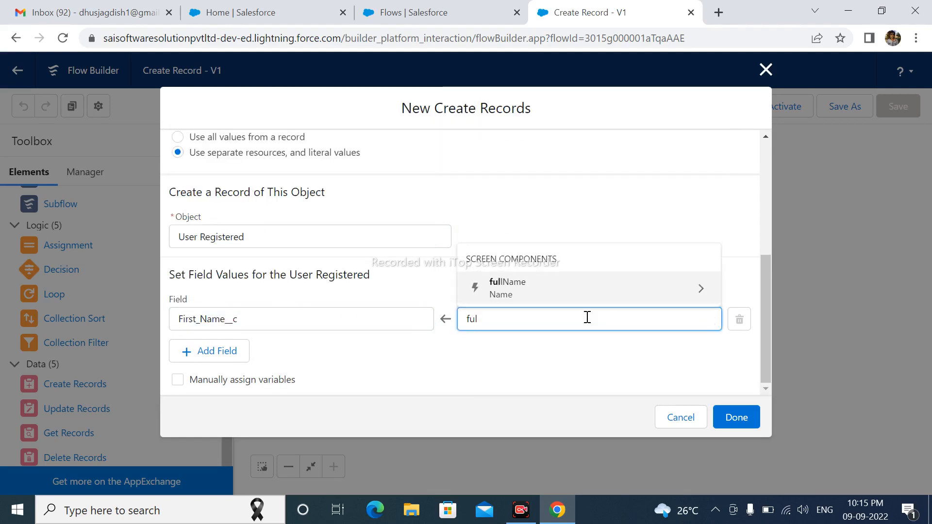
left_click(558, 291)
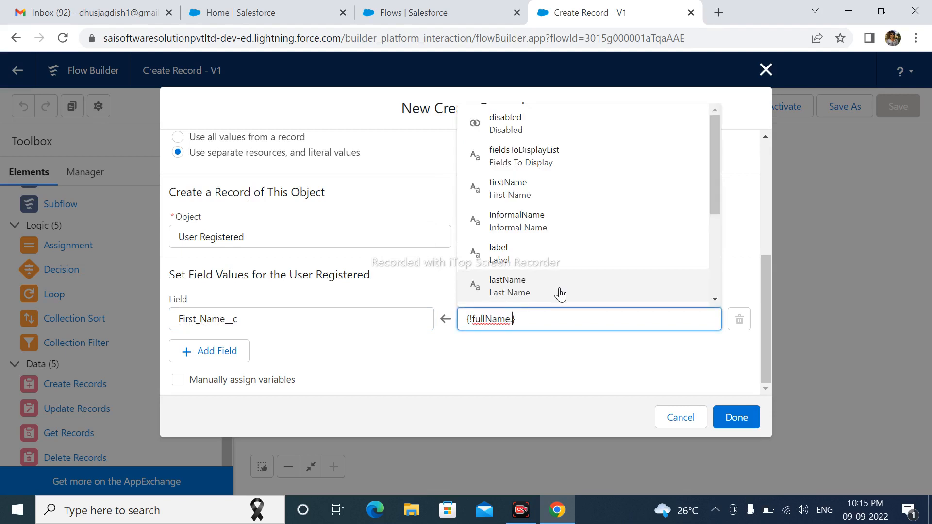
left_click(527, 203)
Step: Add a Last_Name__c field assignment and map it to the Last Name of the fullName screen component
left_click(227, 359)
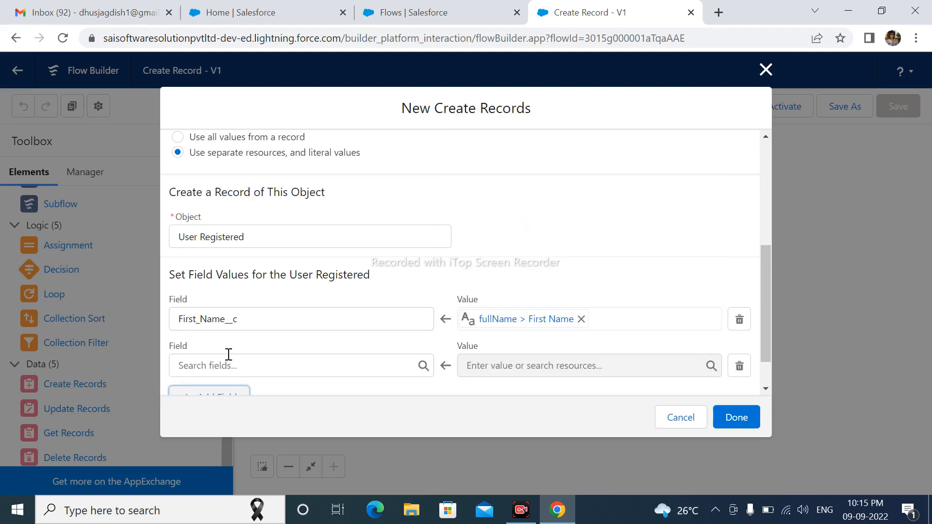
left_click(230, 317)
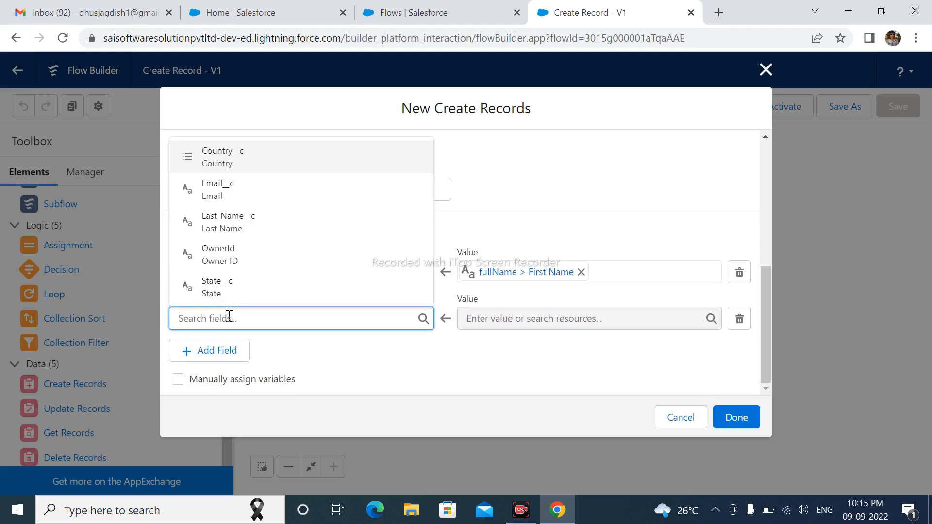
left_click(231, 222)
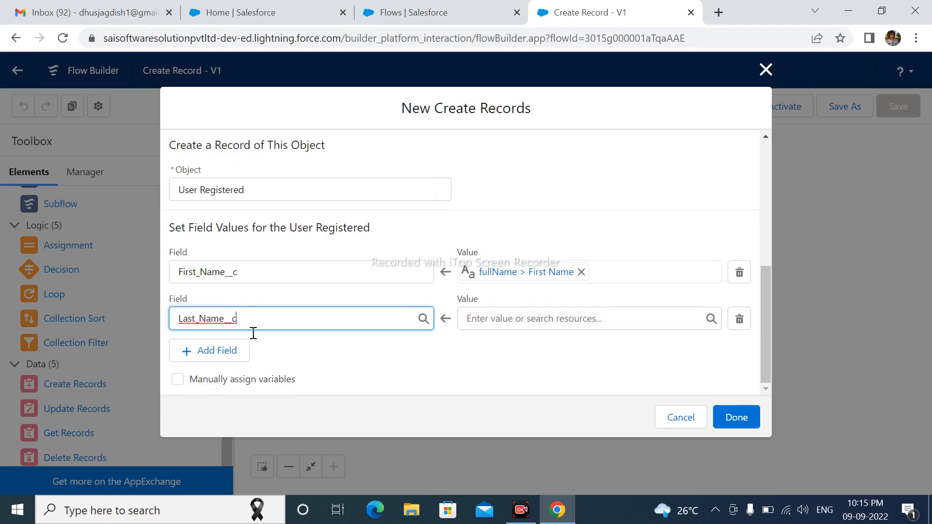
left_click(515, 321)
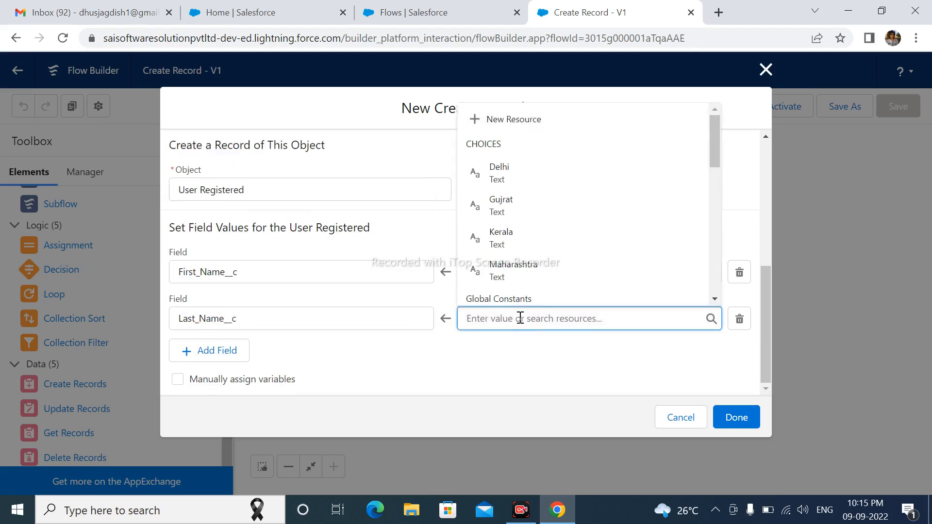
type("{!fu")
left_click(503, 291)
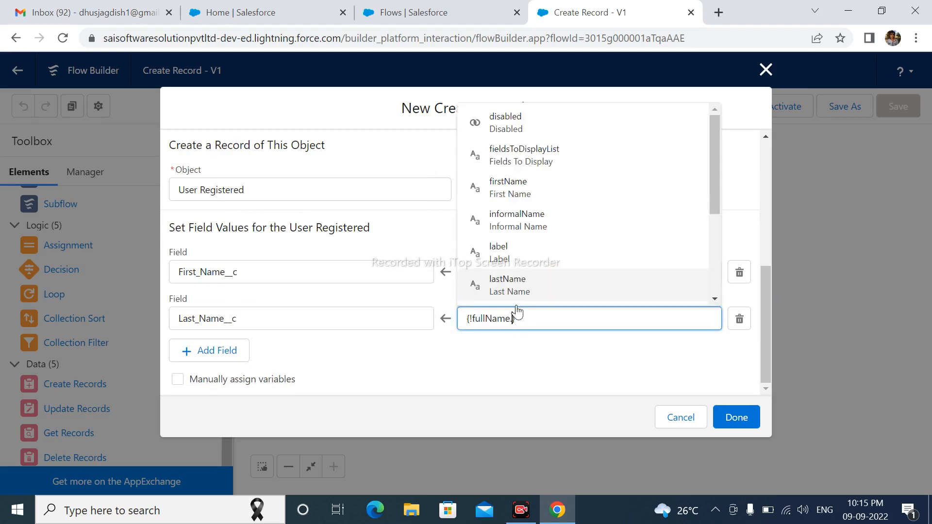
type("last")
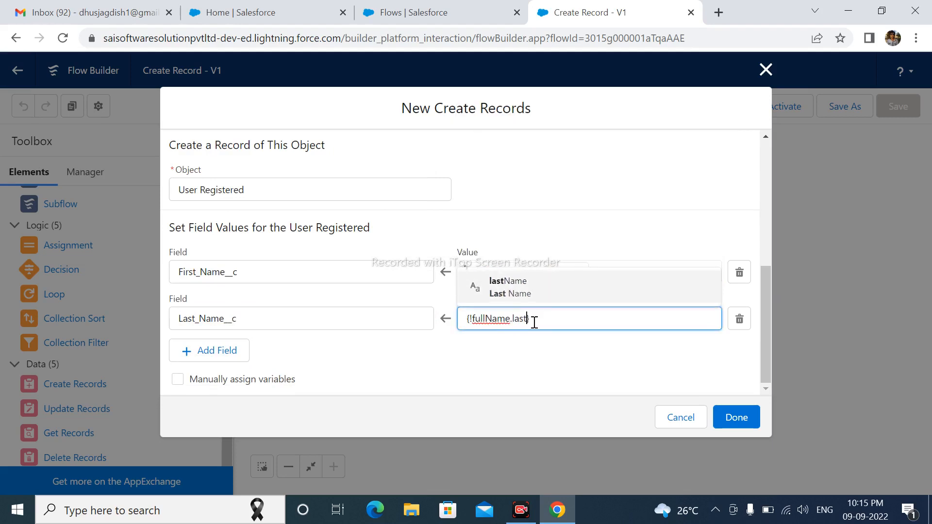
left_click(512, 290)
Step: Add an Email__c field assignment and map it to the Value of the EmailUserRegisterd screen component
left_click(214, 351)
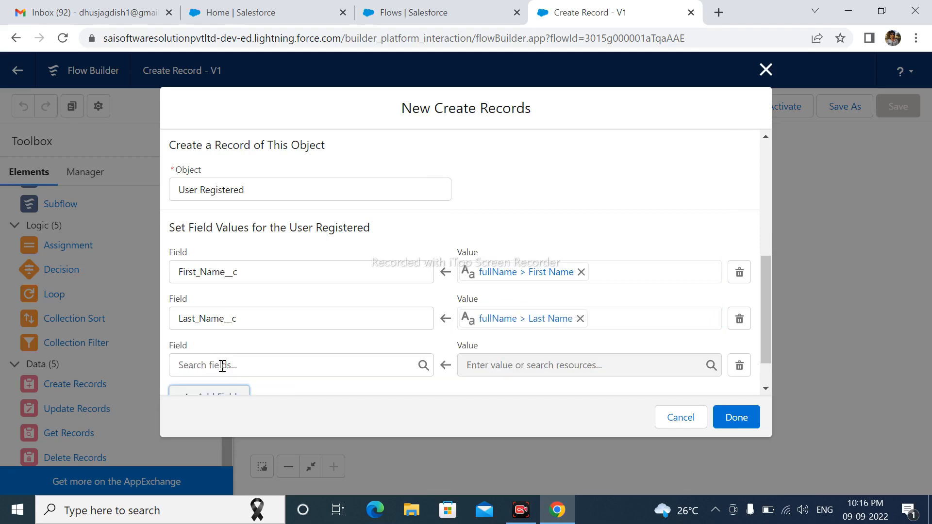
left_click(224, 372)
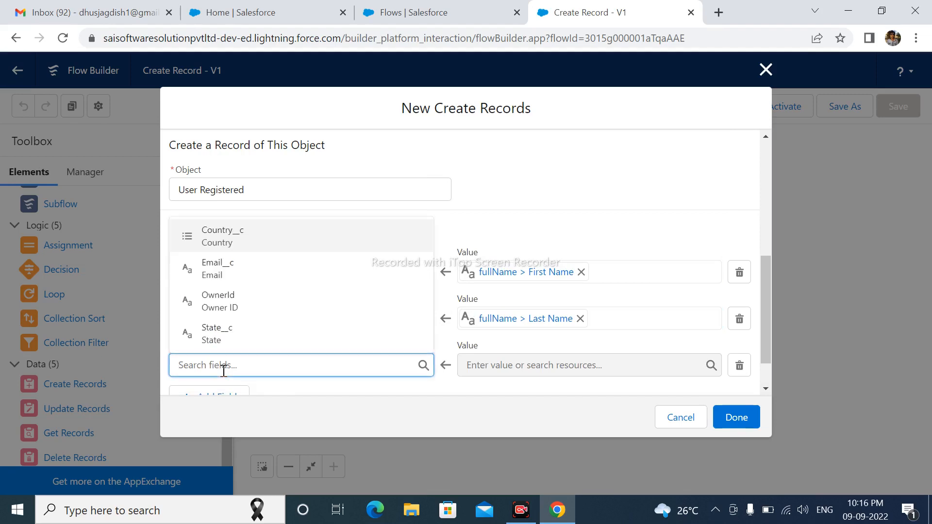
left_click(506, 368)
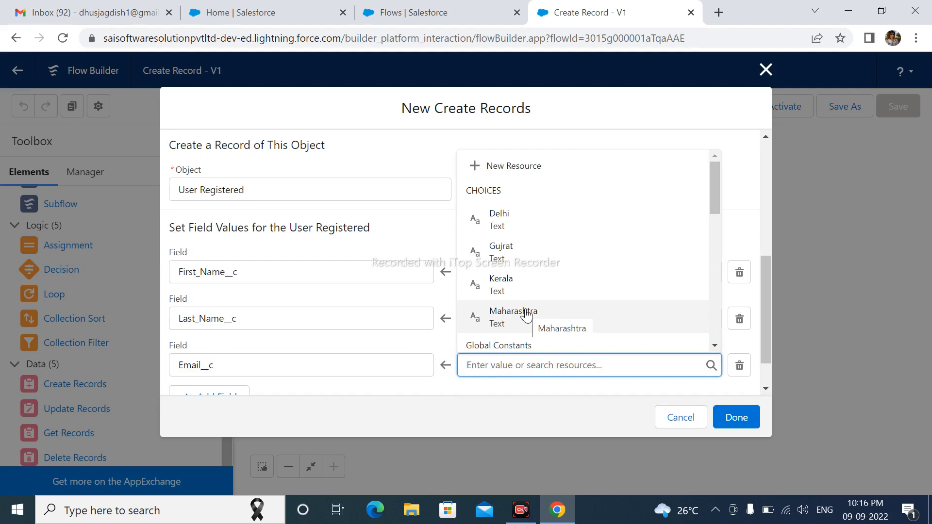
type("em")
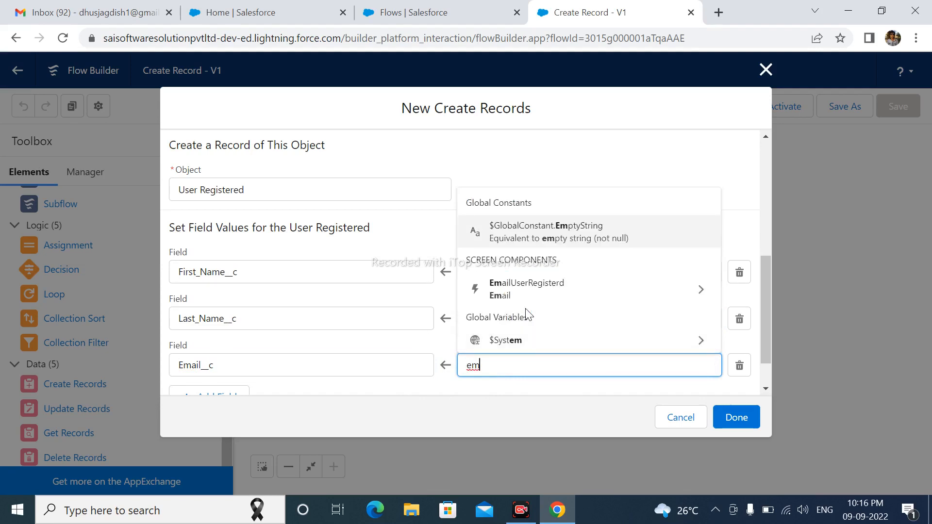
left_click(505, 291)
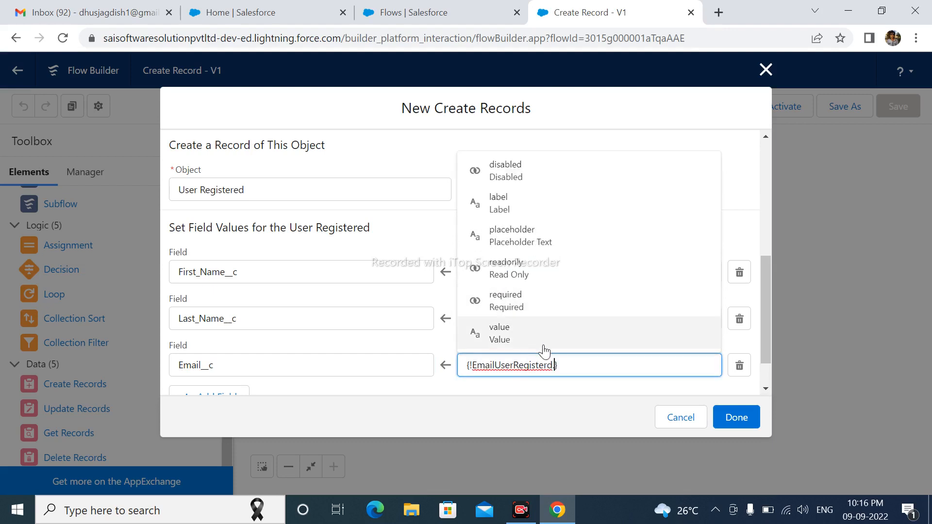
left_click(515, 339)
scroll(558, 361, "down", 1)
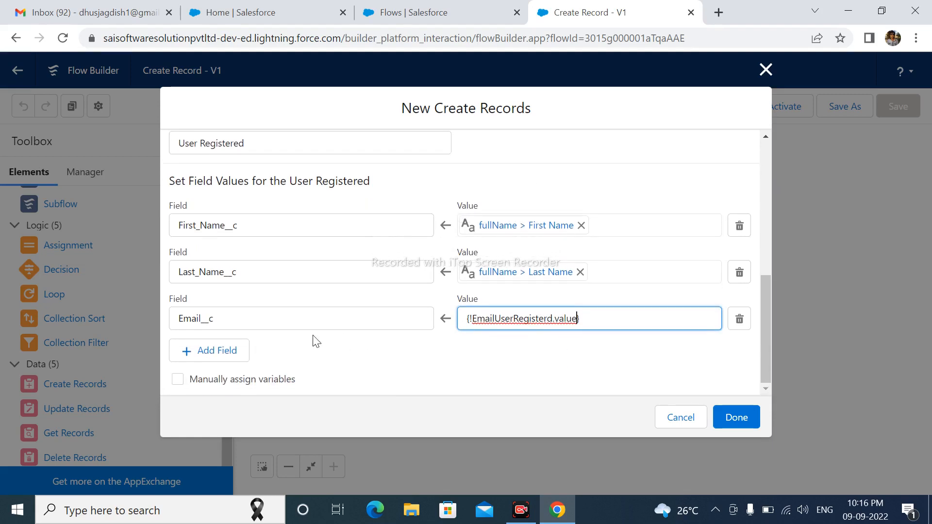
Step: Add a Country__c field assignment and map it to the countryNames picklist choice set
left_click(230, 349)
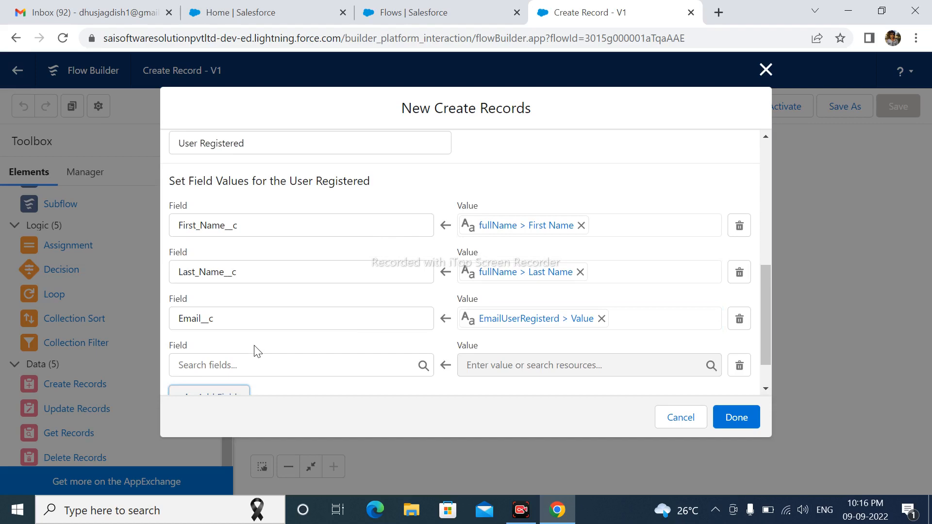
left_click(237, 365)
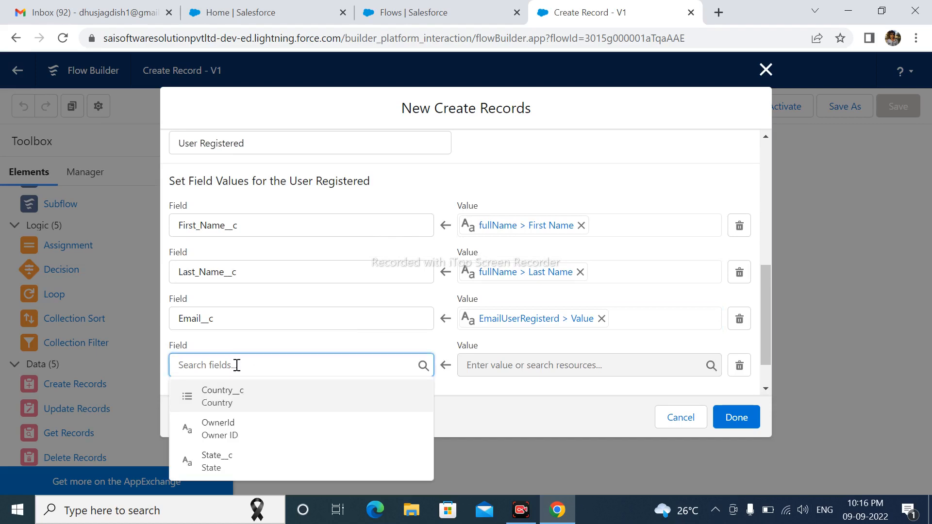
type("C")
left_click(227, 396)
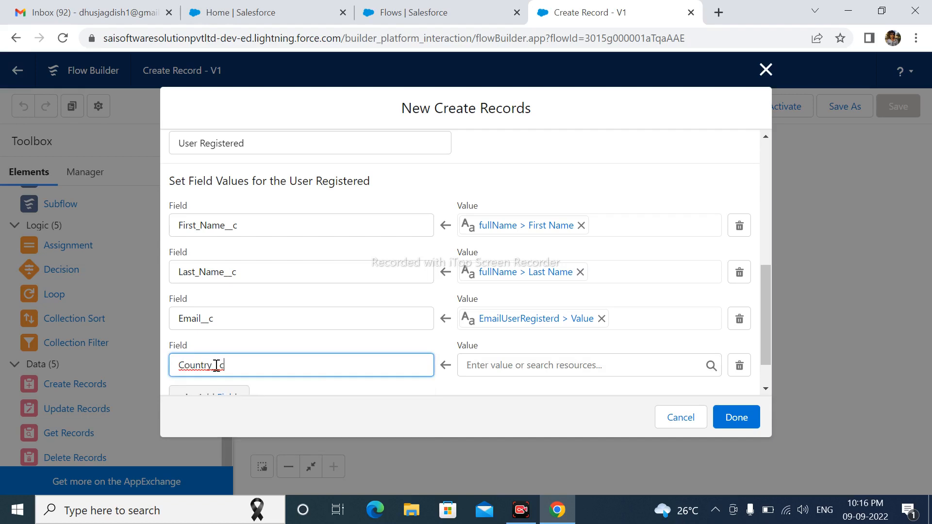
left_click(500, 363)
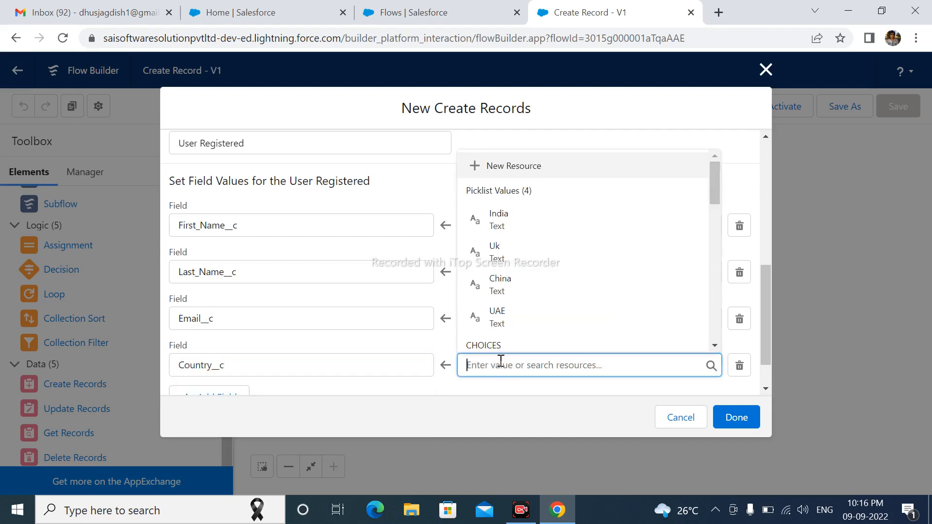
type("co")
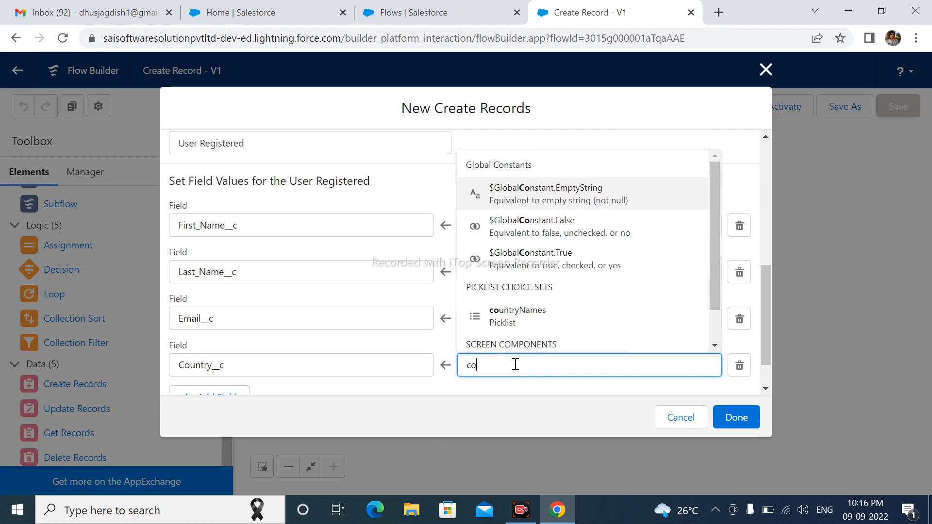
left_click(509, 321)
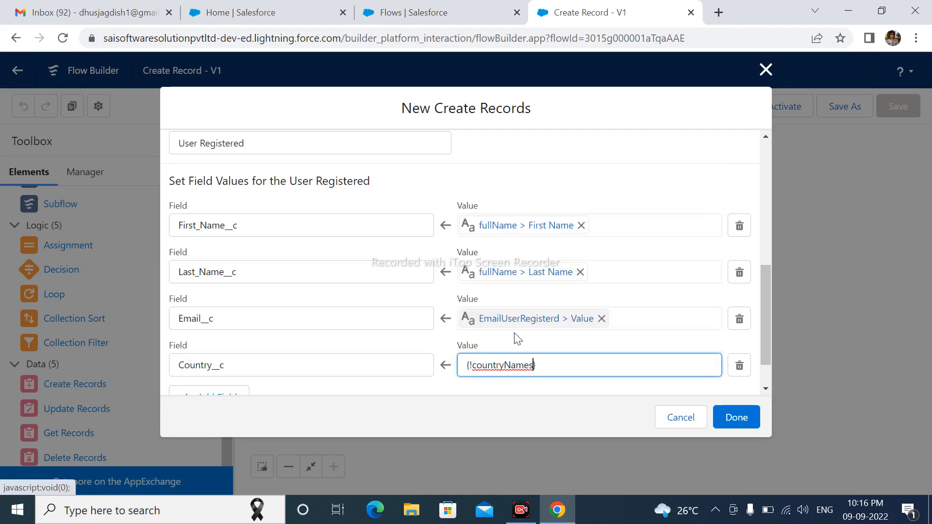
left_click(467, 387)
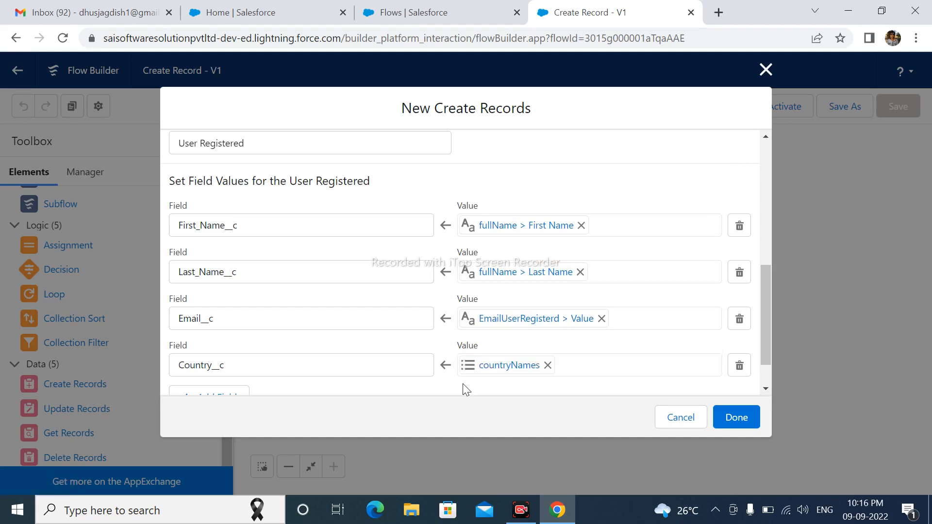
Step: Add a State__c field assignment mapped to the State screen component, and finish the Create Records element
scroll(466, 389, "down", 1)
left_click(222, 351)
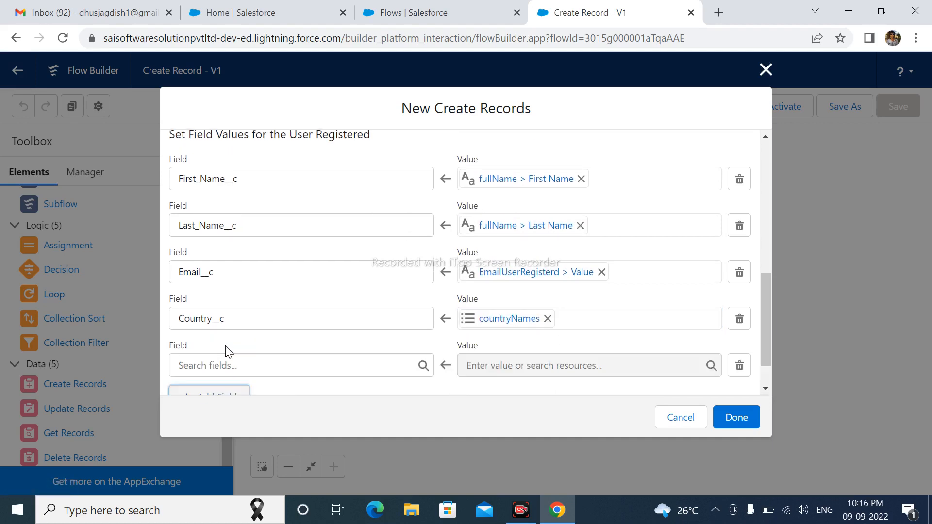
left_click(245, 367)
type("S")
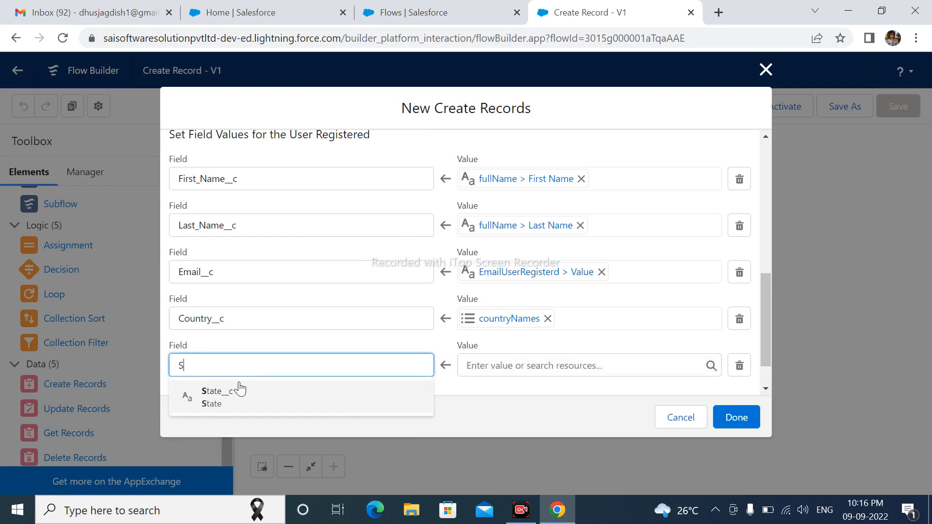
left_click(233, 397)
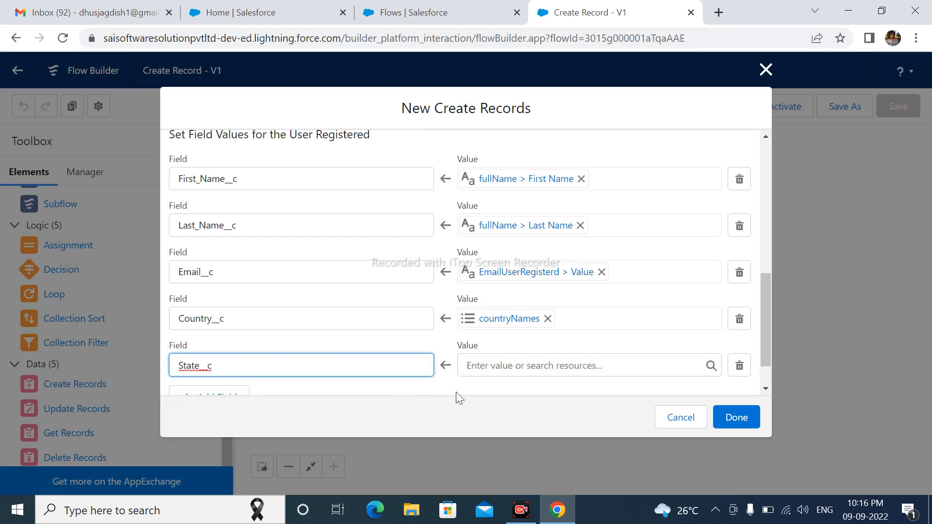
left_click(500, 367)
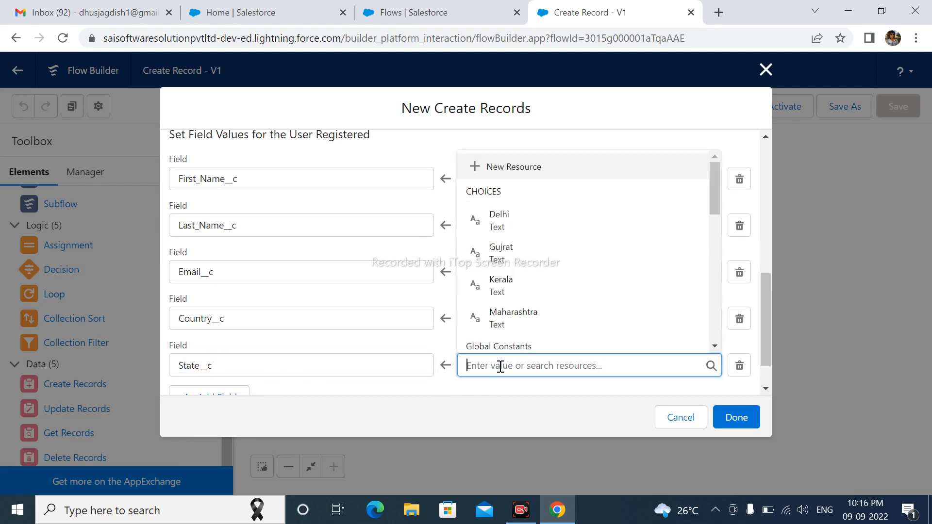
type("stat")
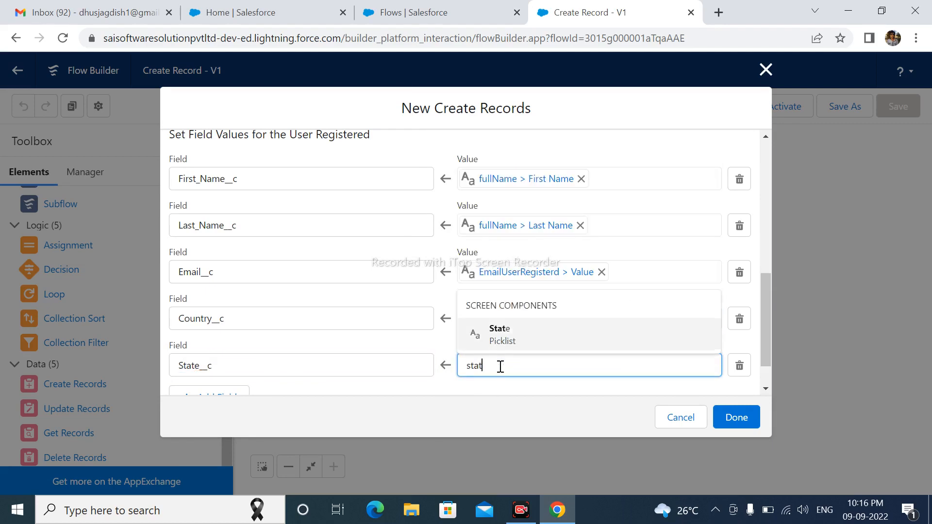
left_click(514, 341)
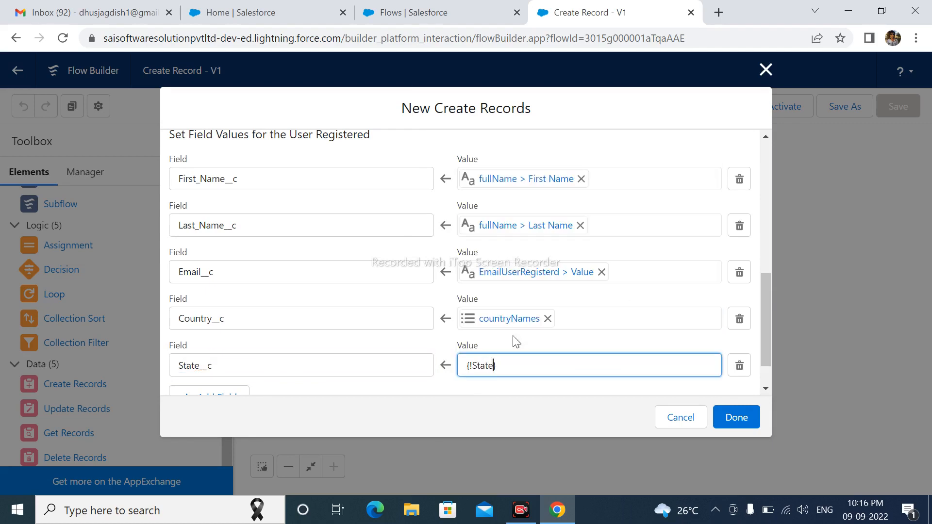
left_click(478, 393)
scroll(477, 392, "down", 2)
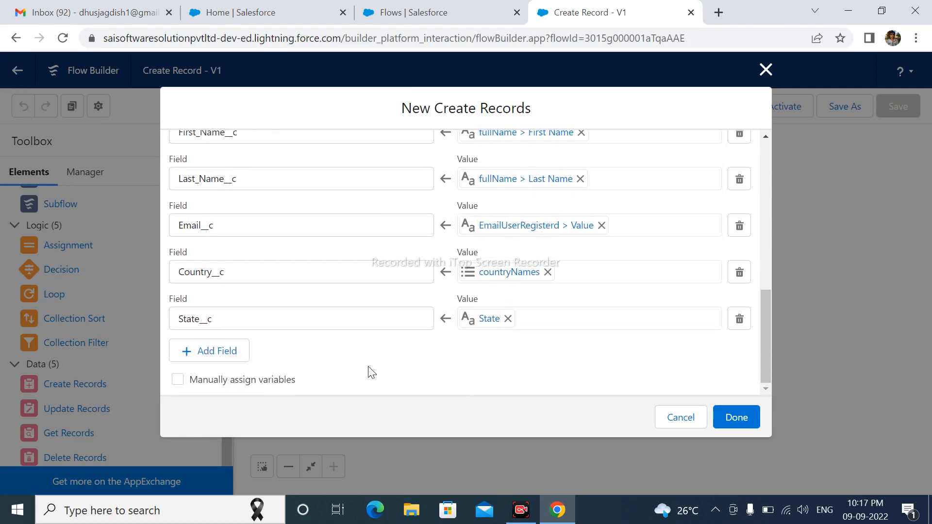
left_click(735, 418)
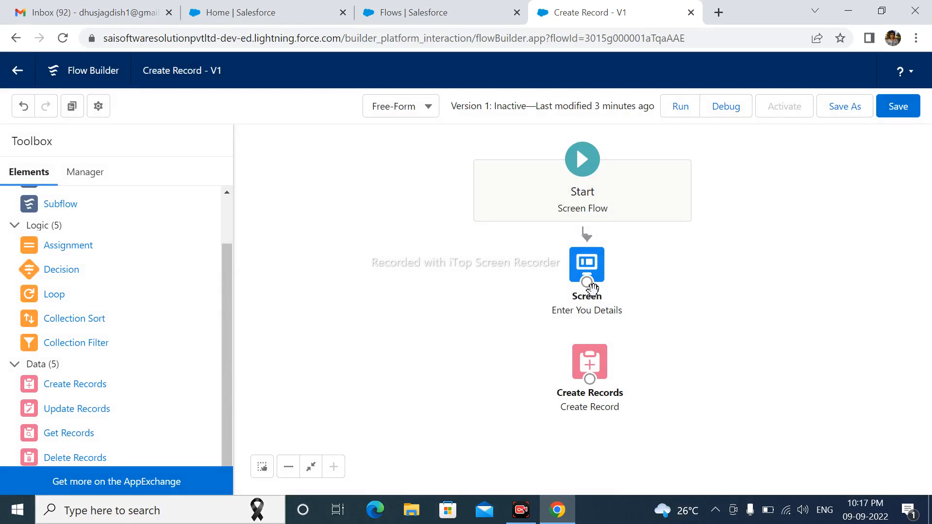
Step: Connect the Enter You Details screen to the Create Record element and save the flow
left_click_drag(587, 283, 590, 378)
left_click(887, 119)
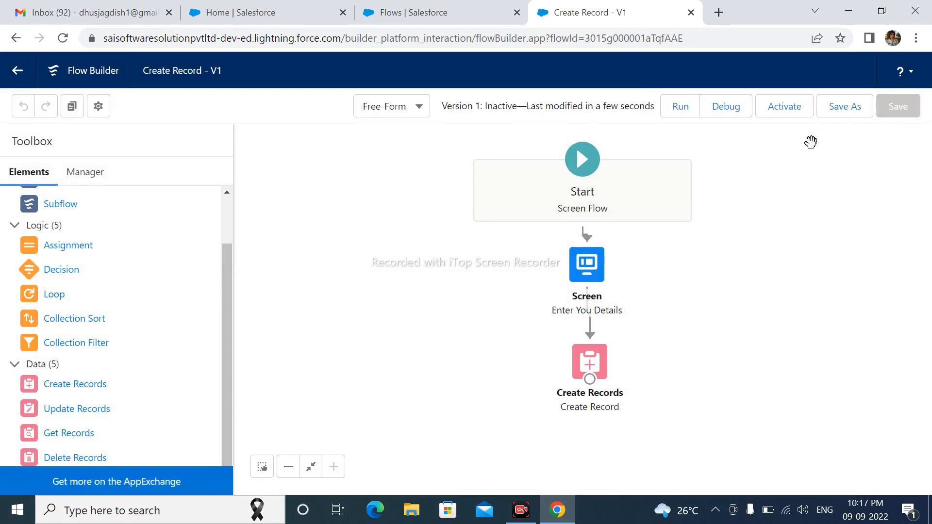
Step: Activate version 1 of the Create Record flow and run it
left_click(772, 119)
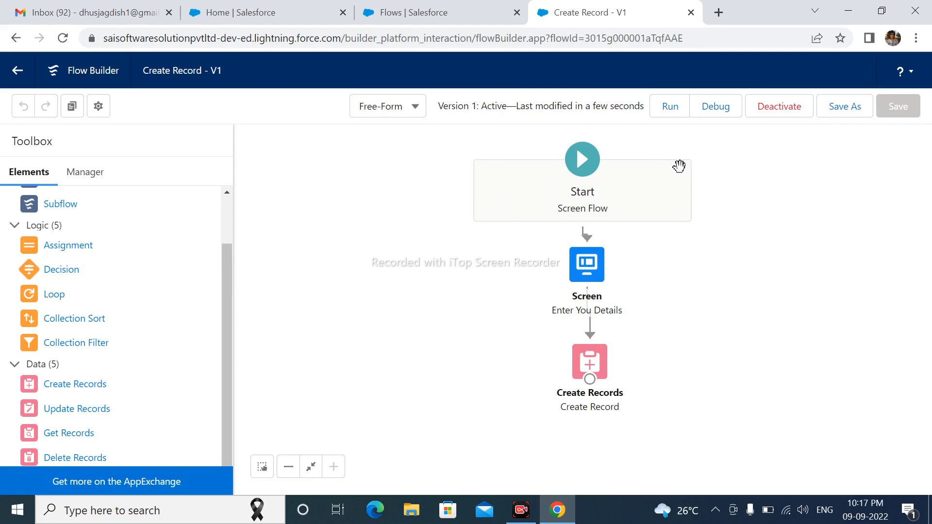
left_click(671, 114)
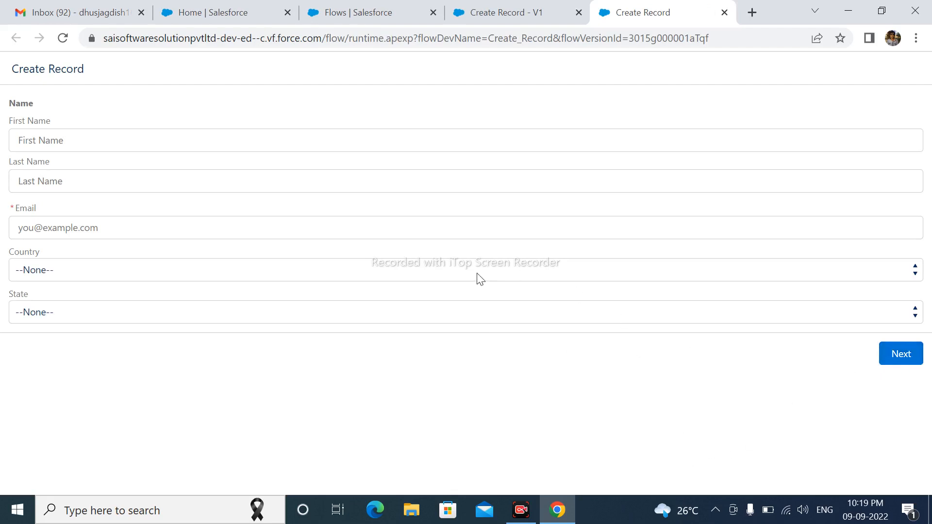
Step: Close the flow run and hide the Previous and Pause buttons in the footer of the Enter You Details screen
left_click(724, 12)
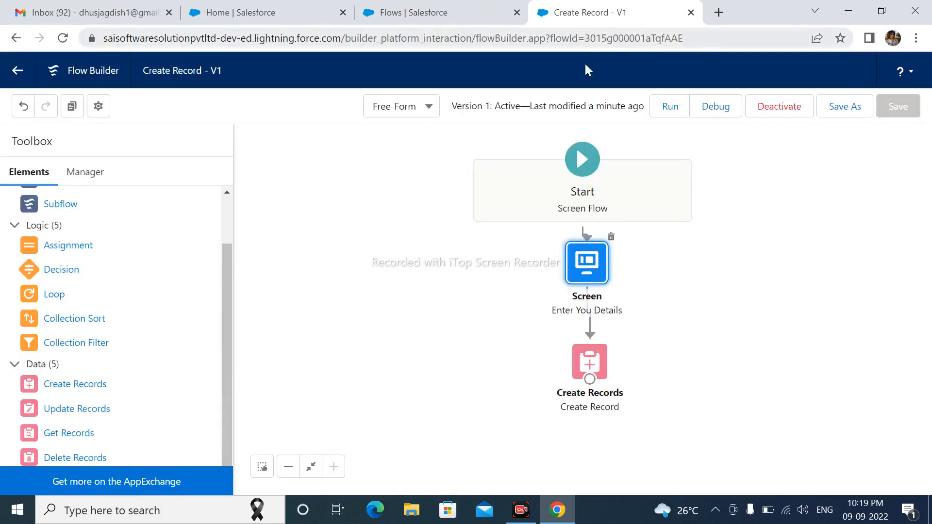
double_click(586, 274)
left_click_drag(639, 231, 652, 343)
left_click(431, 331)
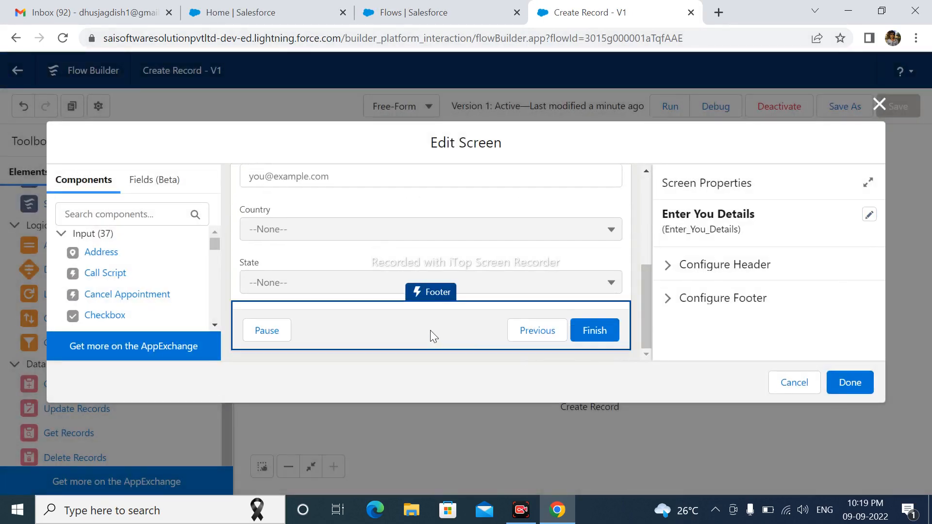
left_click(732, 302)
left_click_drag(883, 239, 881, 297)
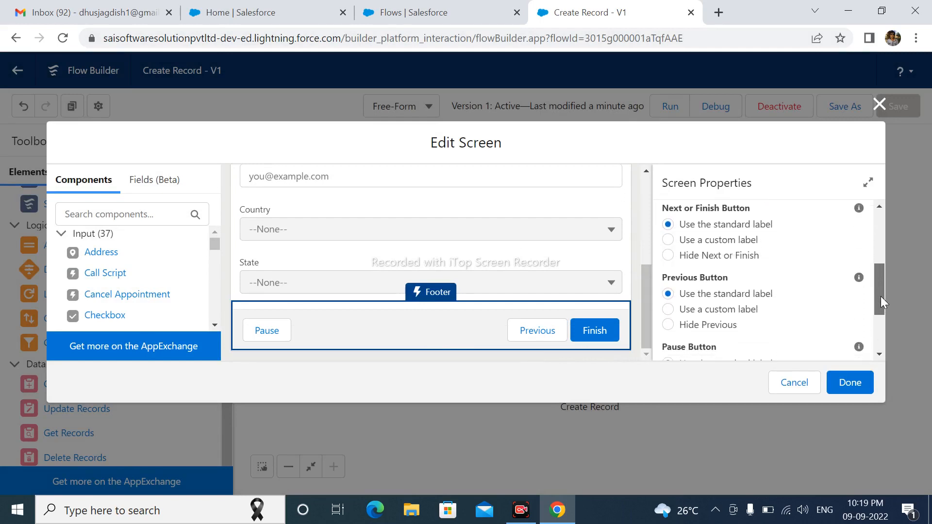
left_click(713, 325)
left_click_drag(875, 286, 878, 313)
left_click(694, 313)
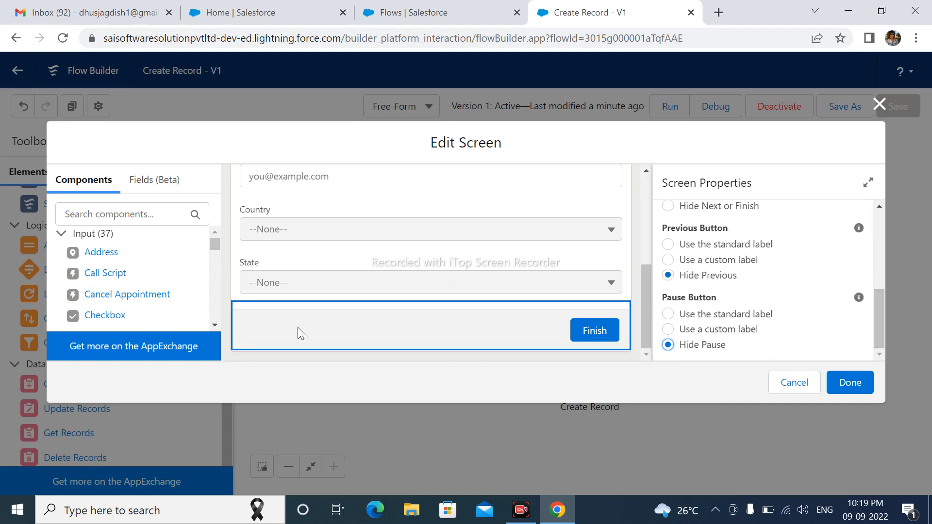
Step: Give the screen's Next or Finish button the custom label "Sa" and finish editing the screen
left_click_drag(874, 313, 859, 283)
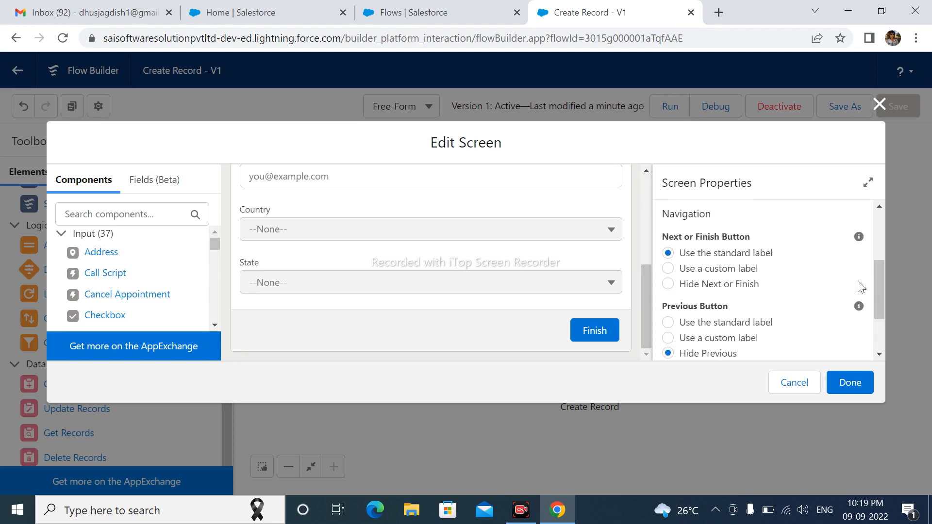
left_click(686, 270)
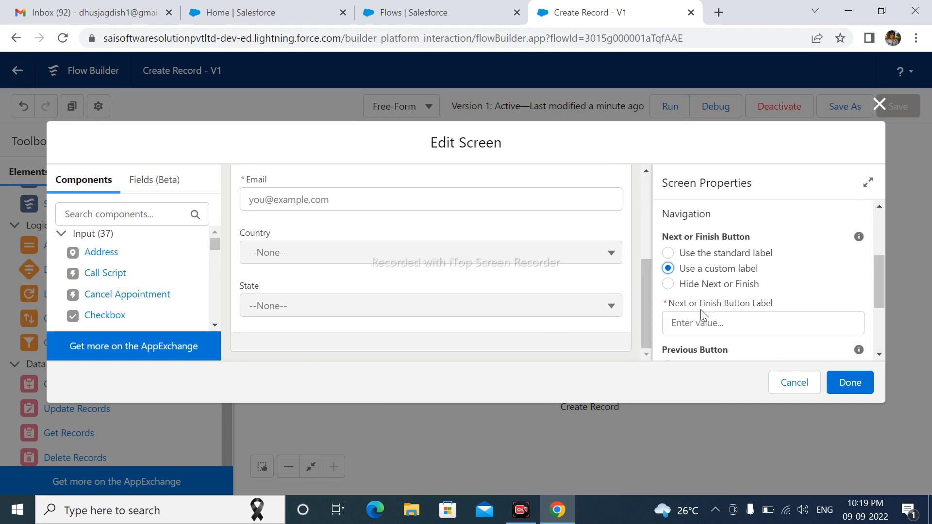
left_click(701, 323)
left_click_drag(881, 282, 883, 296)
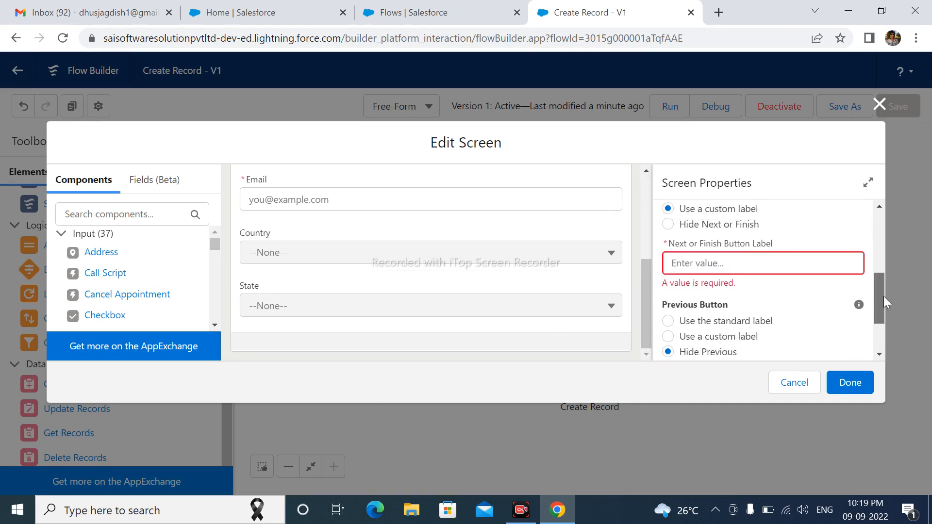
left_click(748, 258)
type("s")
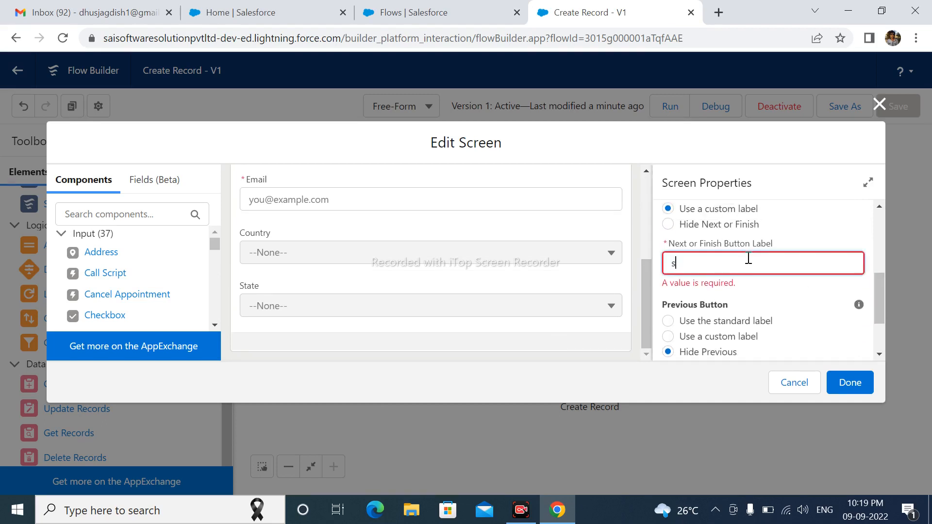
key("BackSpace")
key("BackSpace")
key("BackSpace")
type("Sa")
left_click(674, 282)
left_click(850, 383)
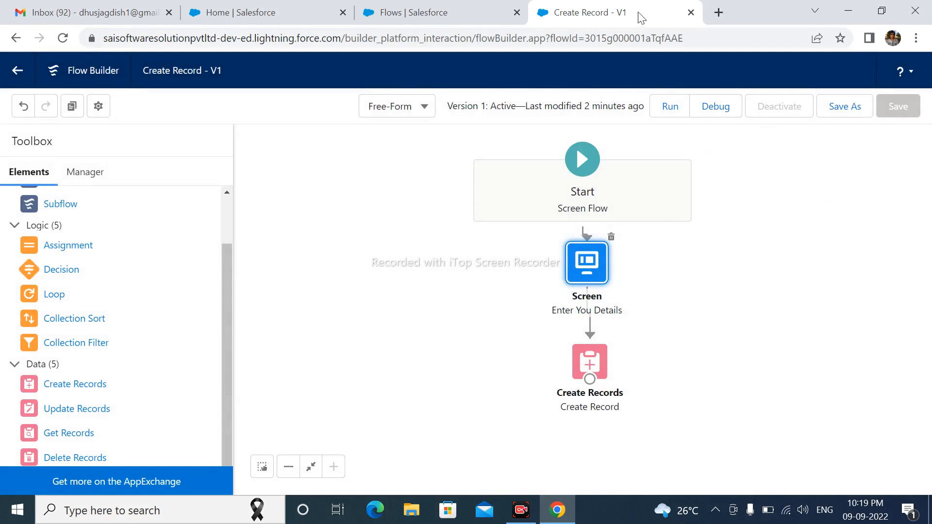
Step: Run the Create Record flow and enter first name Test1, last name Test2 and a test email address
left_click(841, 112)
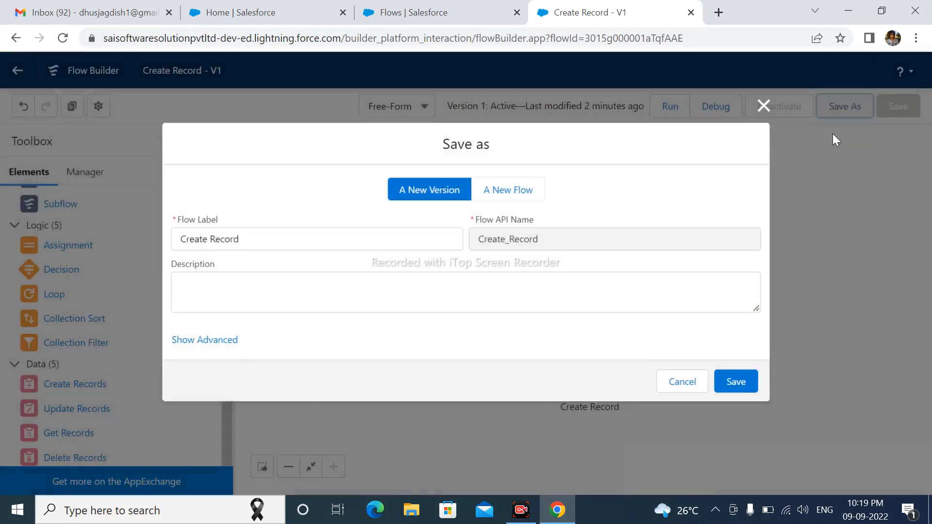
left_click(765, 105)
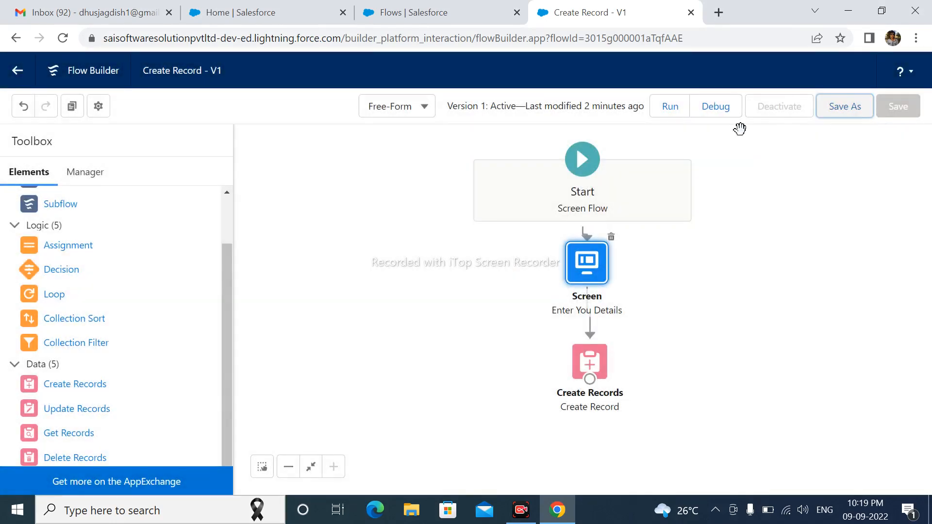
left_click(670, 108)
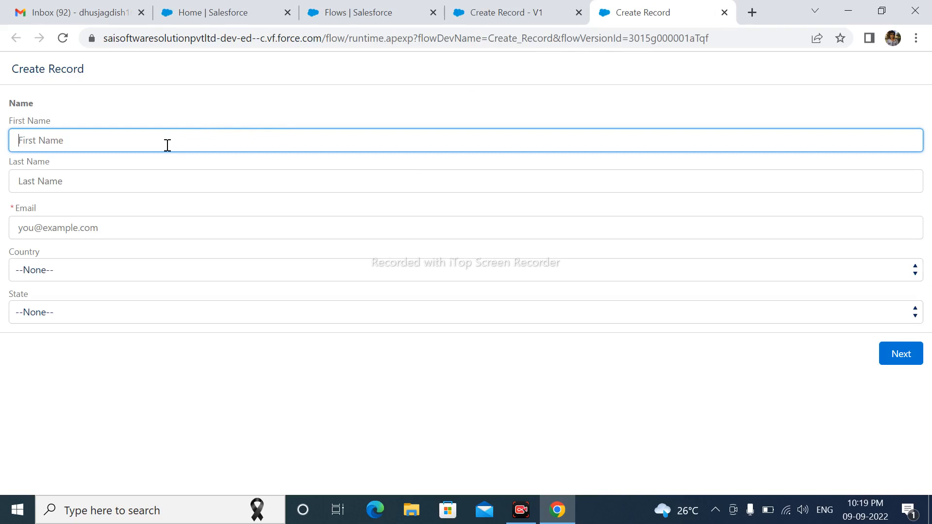
type("Test1")
left_click(119, 175)
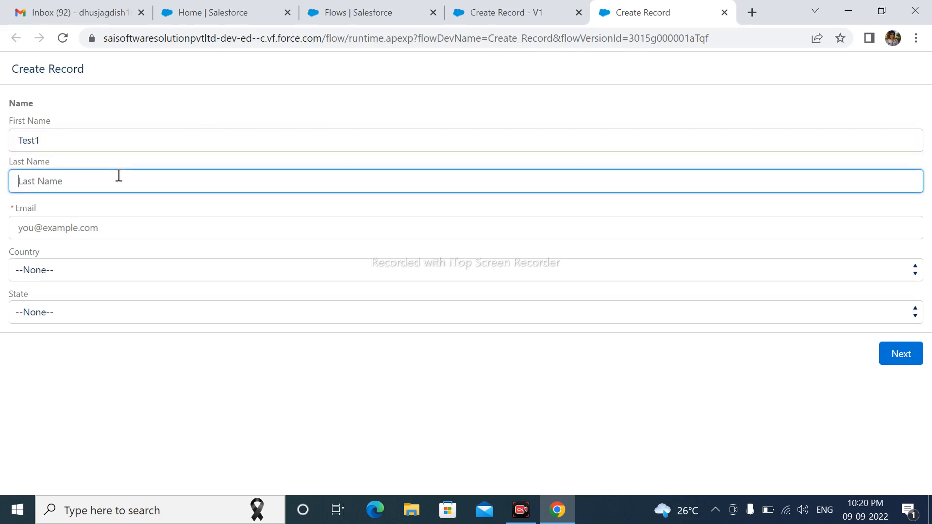
type("Test2")
left_click(63, 229)
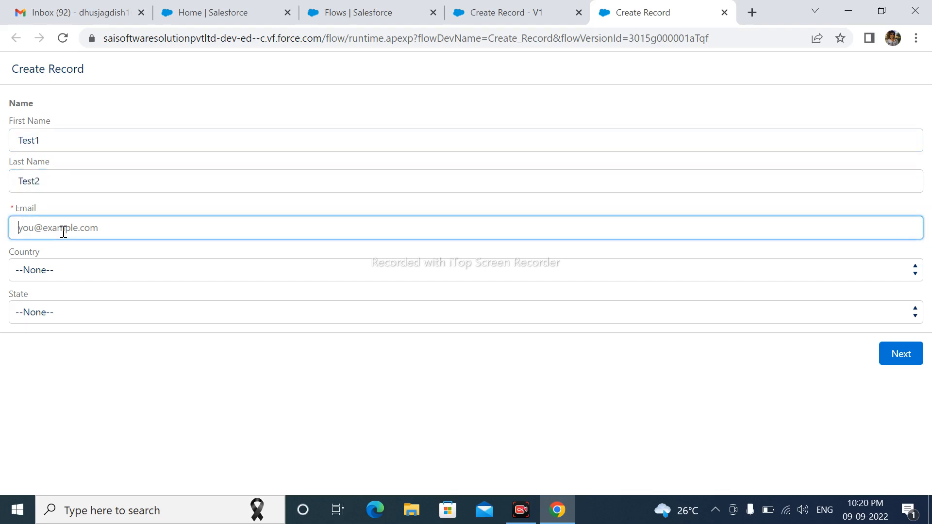
type("test@gmail.com")
Step: Choose India as the country and Delhi as the state, and submit the registration form
left_click(41, 271)
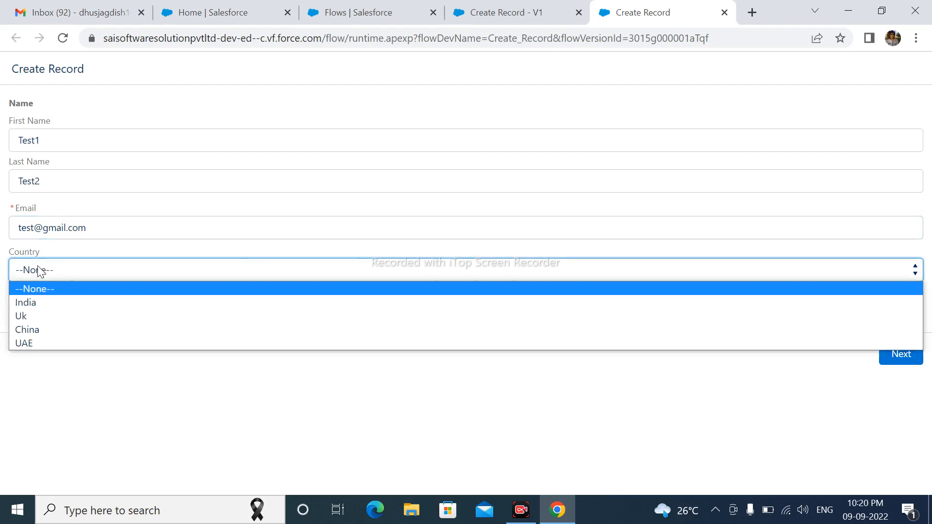
left_click(44, 302)
left_click(49, 311)
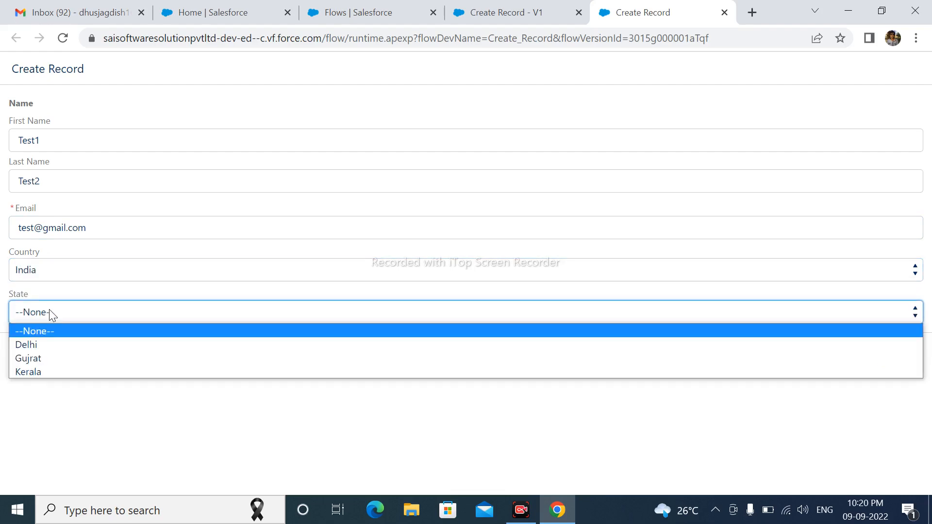
left_click(47, 345)
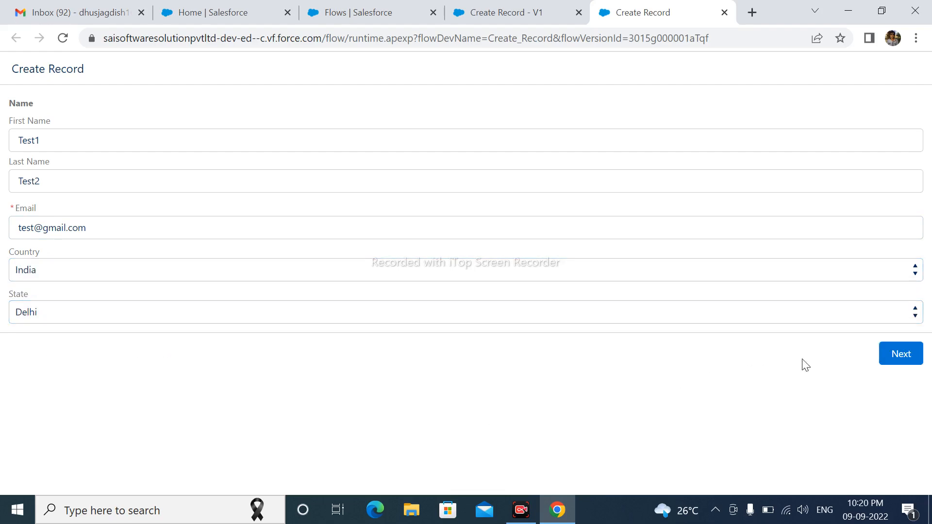
left_click(896, 356)
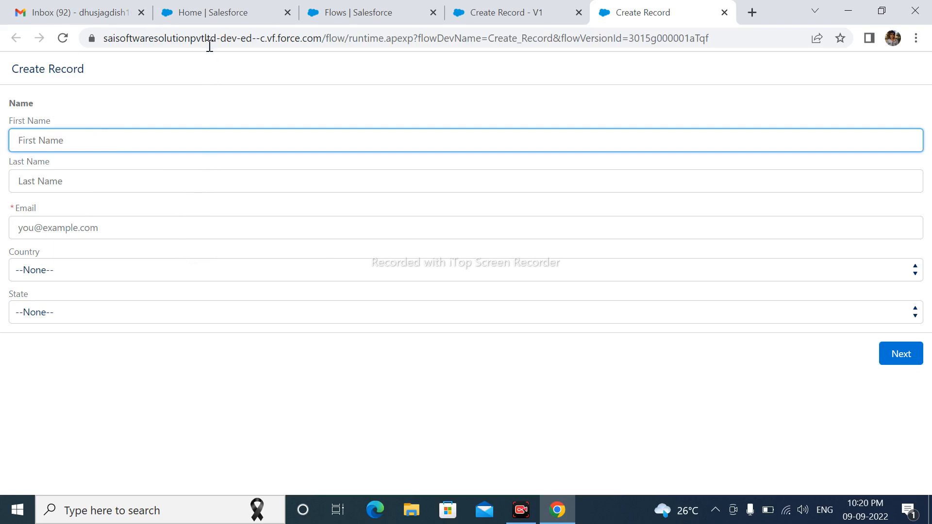
Step: Search the Salesforce apps and items for "user", open User Registereds, and check the details of record U-001
left_click(209, 12)
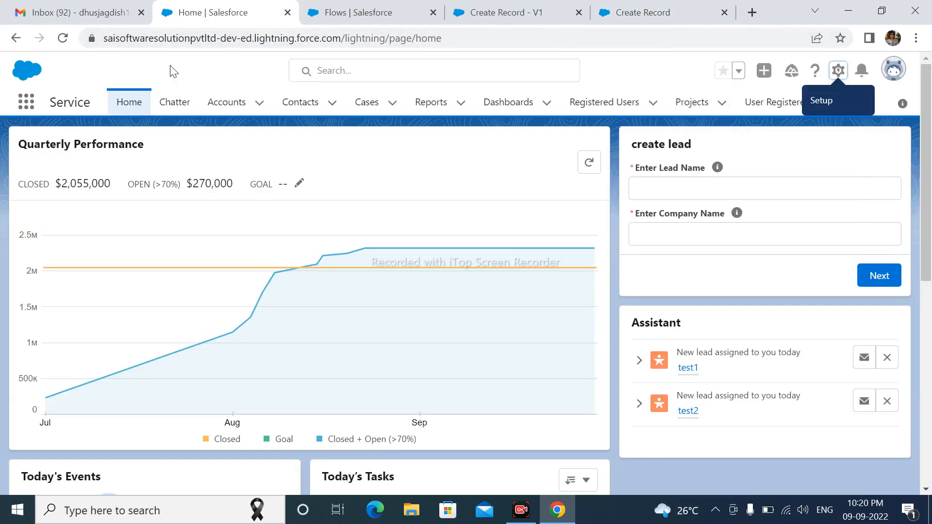
left_click(135, 101)
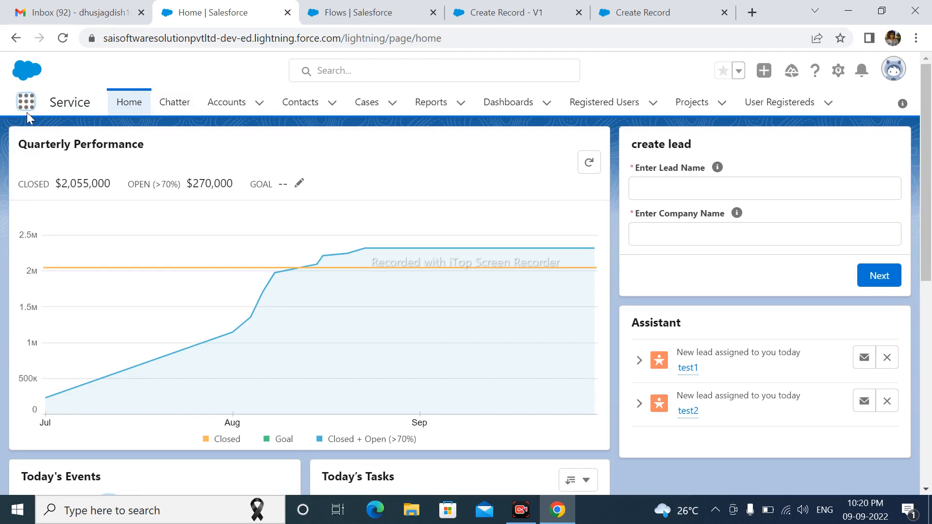
left_click(27, 112)
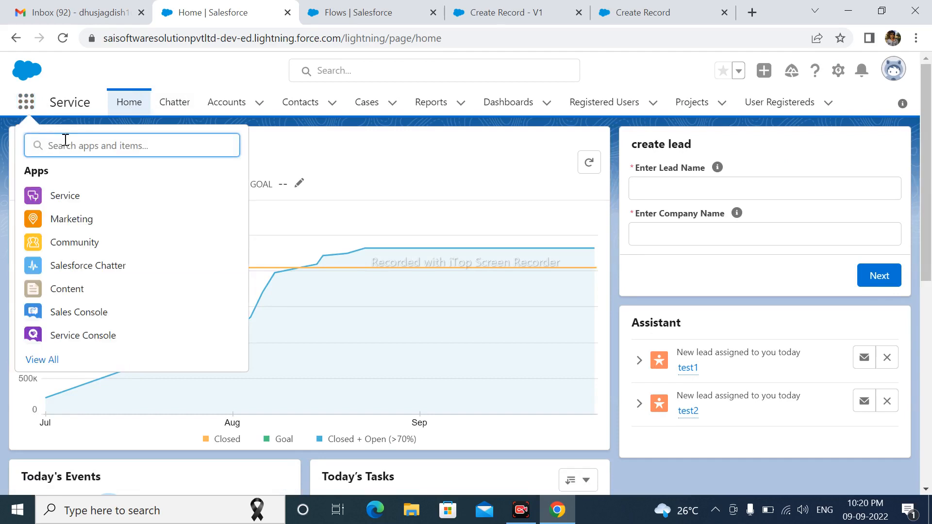
type("user")
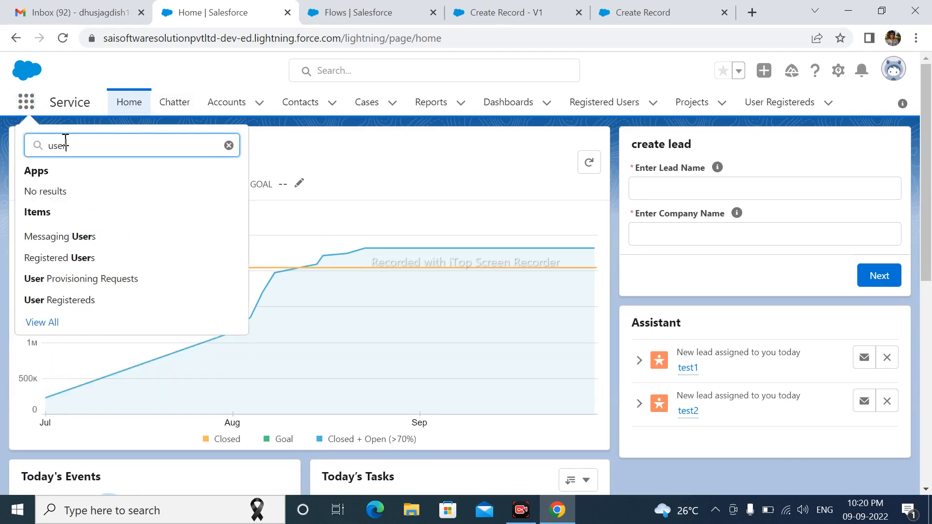
left_click(89, 300)
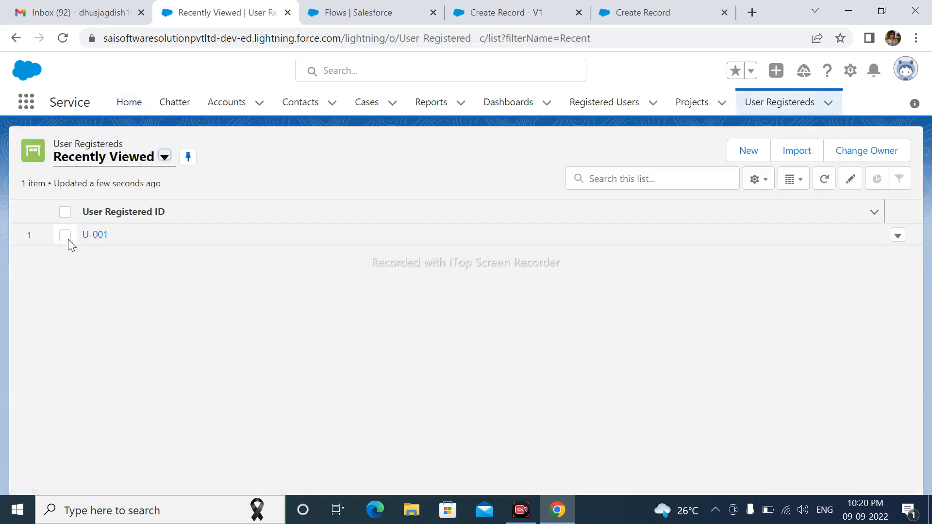
left_click(90, 236)
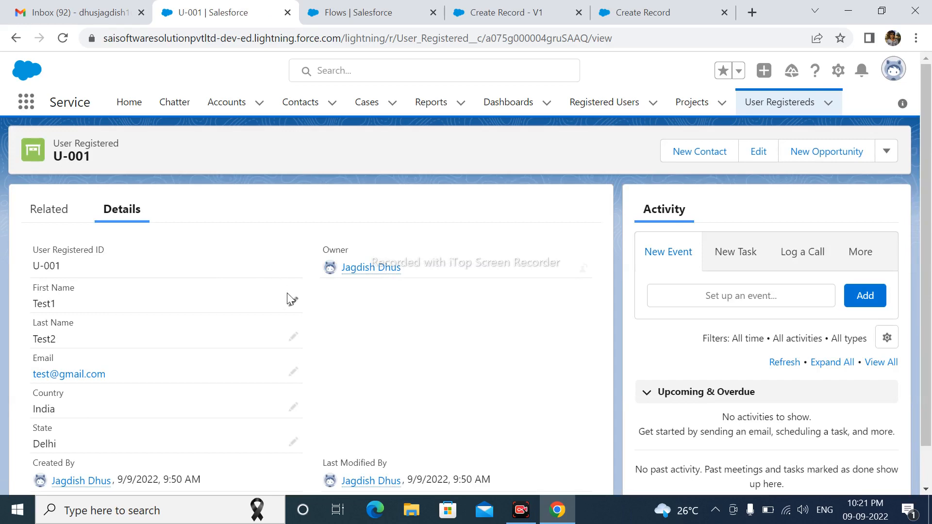
scroll(273, 306, "down", 1)
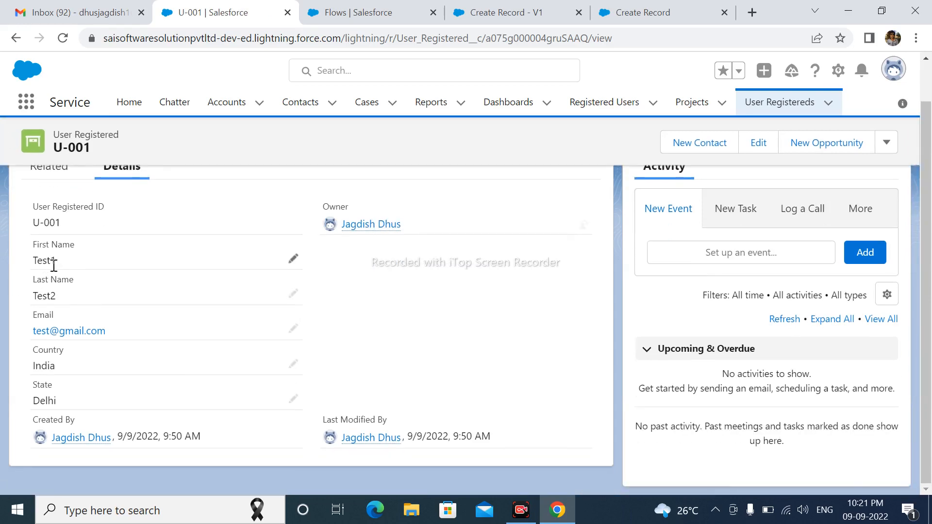